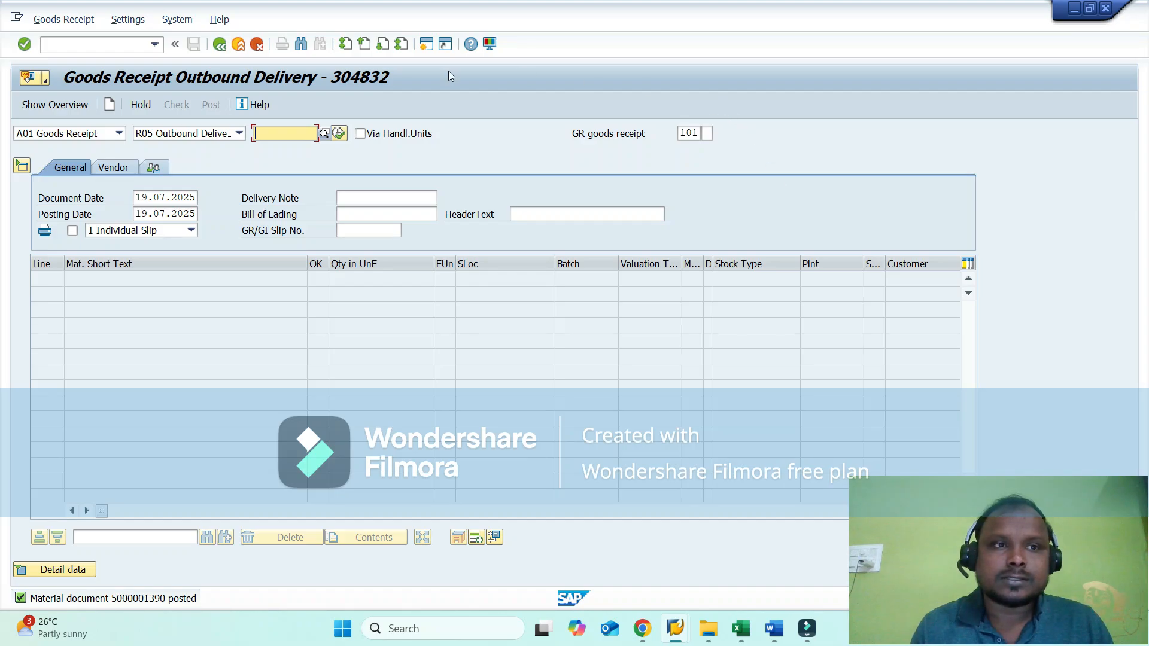
- Open the purchase order creation transaction ME21N in place of the goods receipt
{"action": "left_click", "coordinate": [131, 44]}
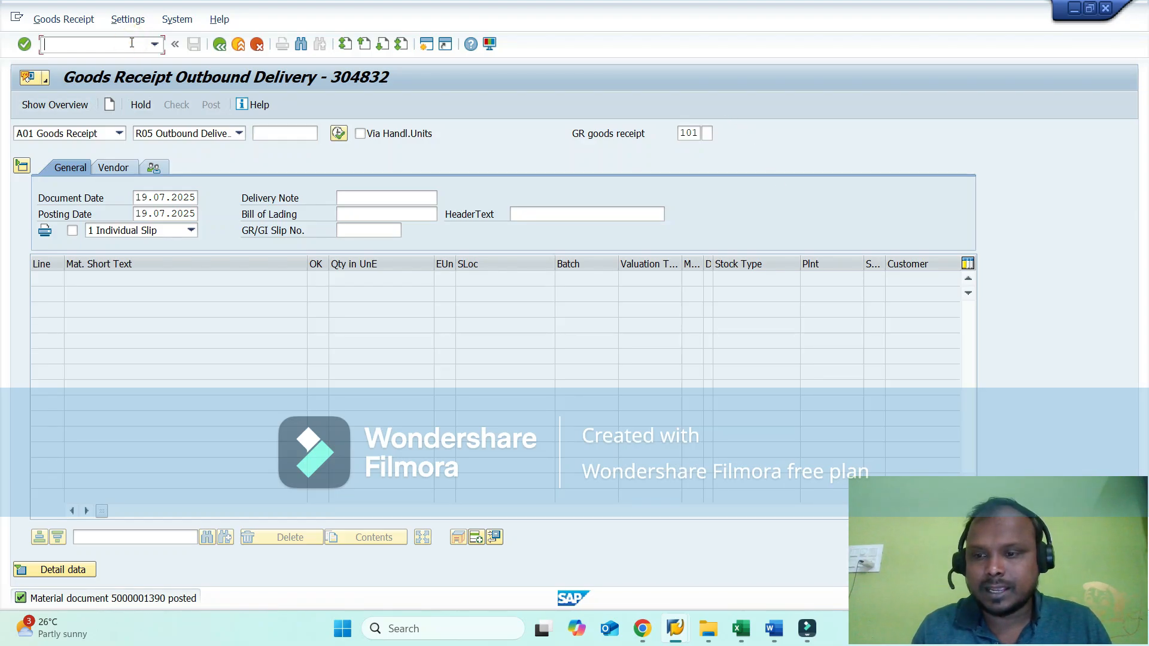
{"action": "type", "text": "/nm"}
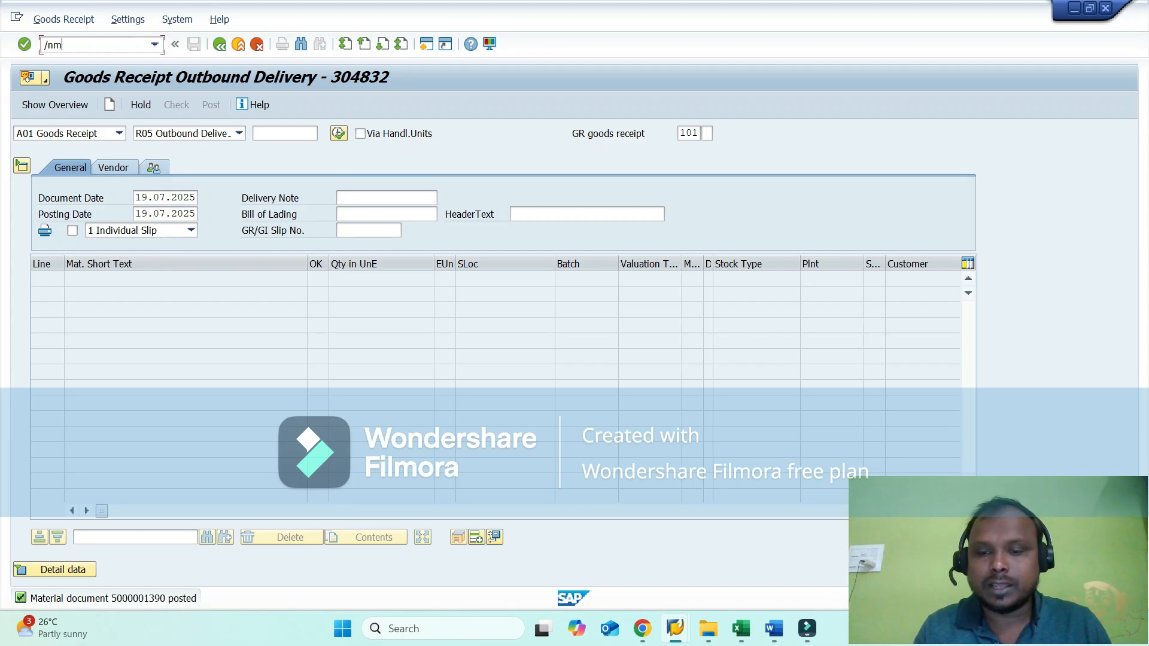
{"action": "type", "text": "e21n"}
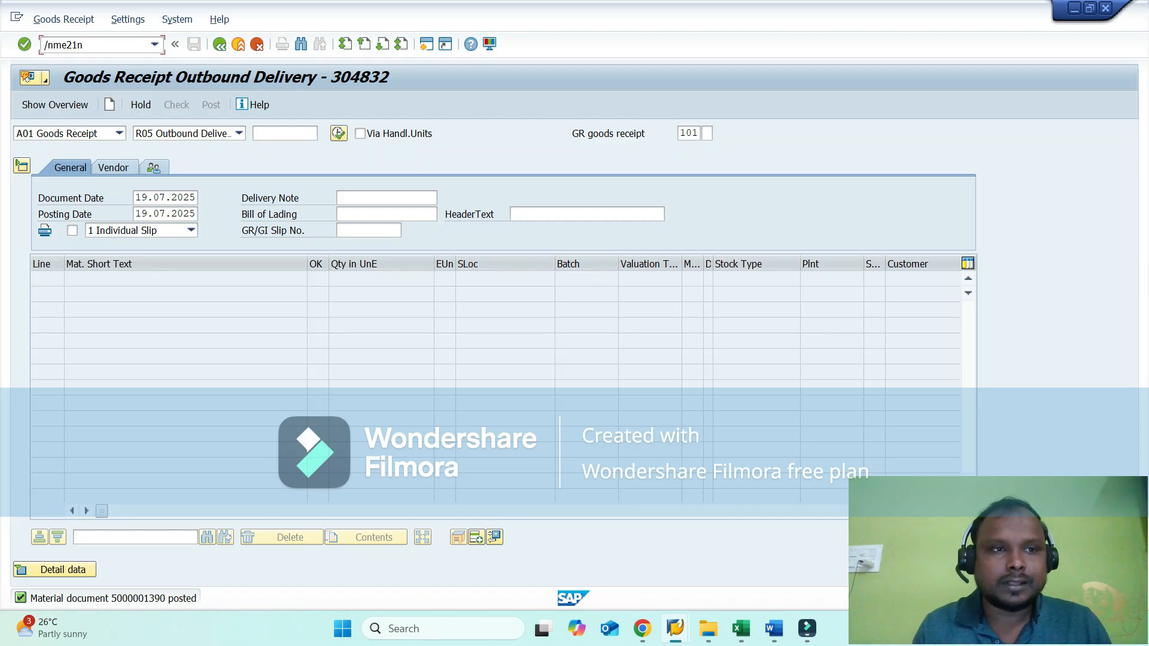
{"action": "key", "text": "Return"}
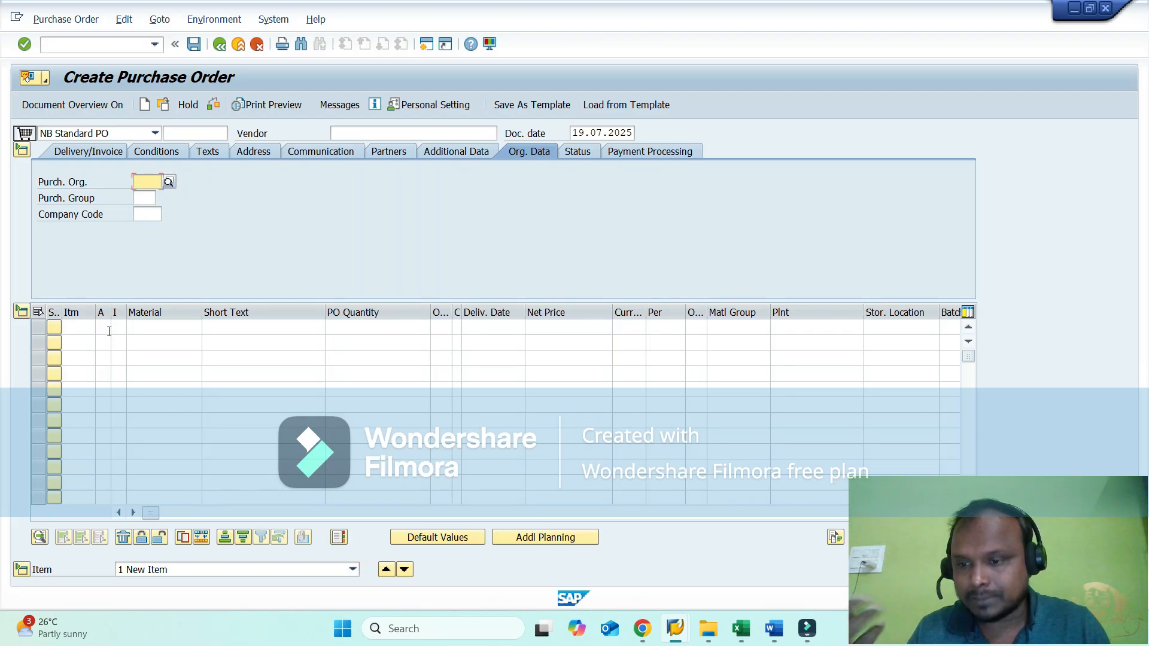
{"action": "left_click", "coordinate": [98, 136]}
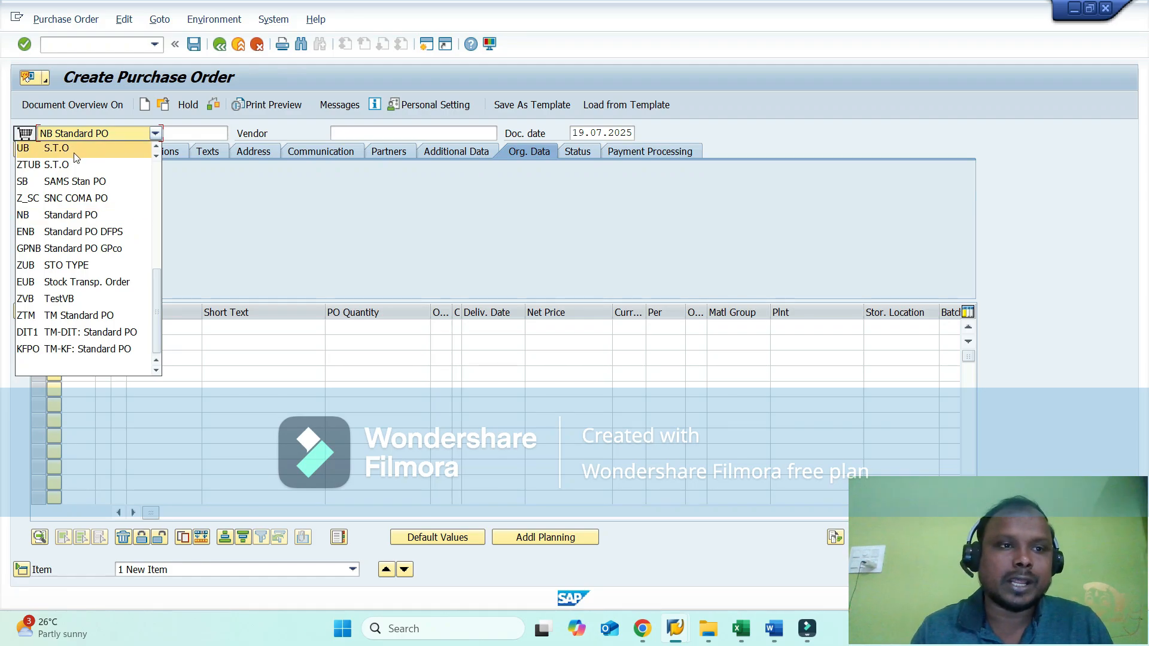
{"action": "left_click", "coordinate": [73, 151]}
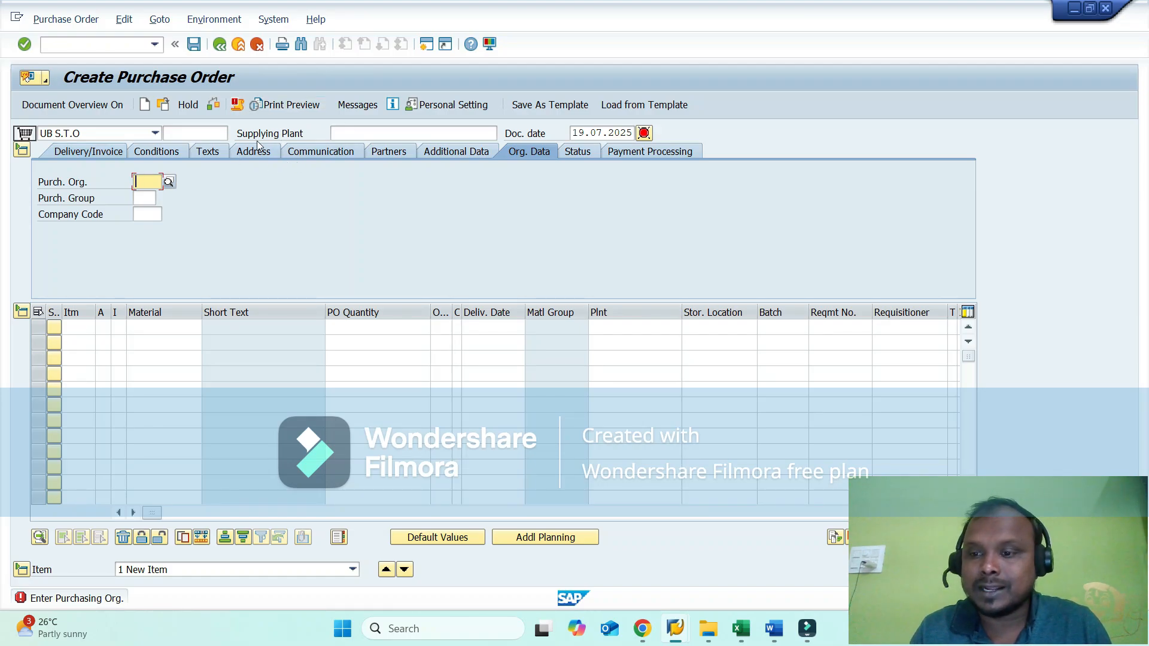
{"action": "left_click", "coordinate": [114, 49]}
{"action": "key", "text": "Down"}
{"action": "key", "text": "Return"}
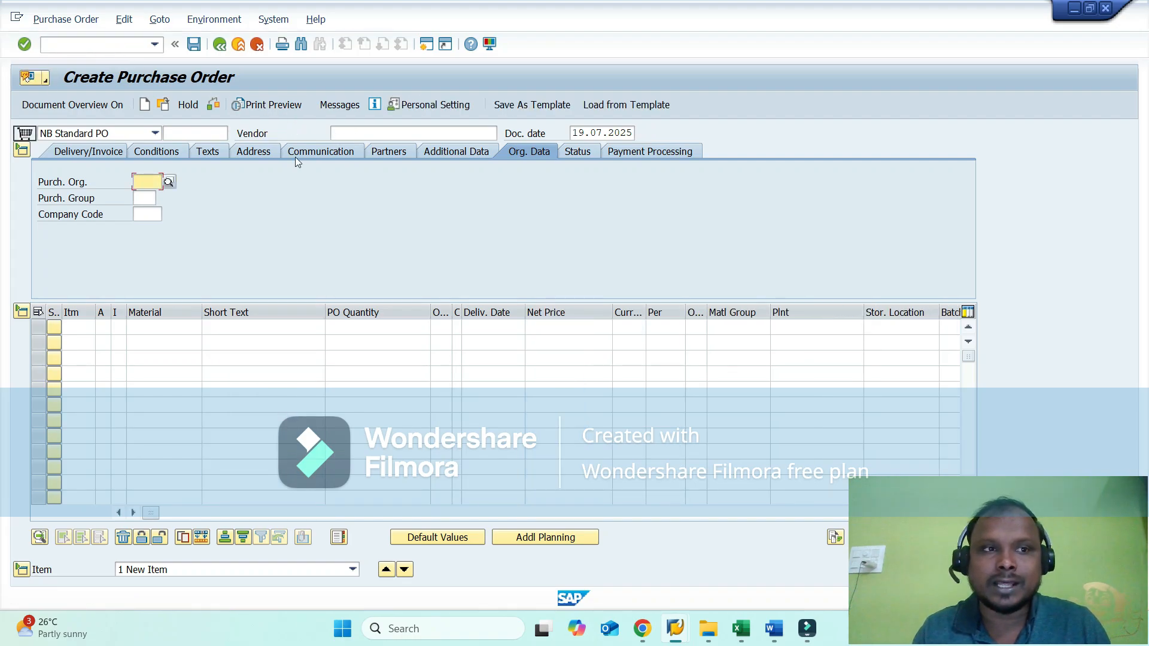
- Choose UB S.T.O as the purchase order type and set its supplying plant to inhy
{"action": "left_click", "coordinate": [98, 134]}
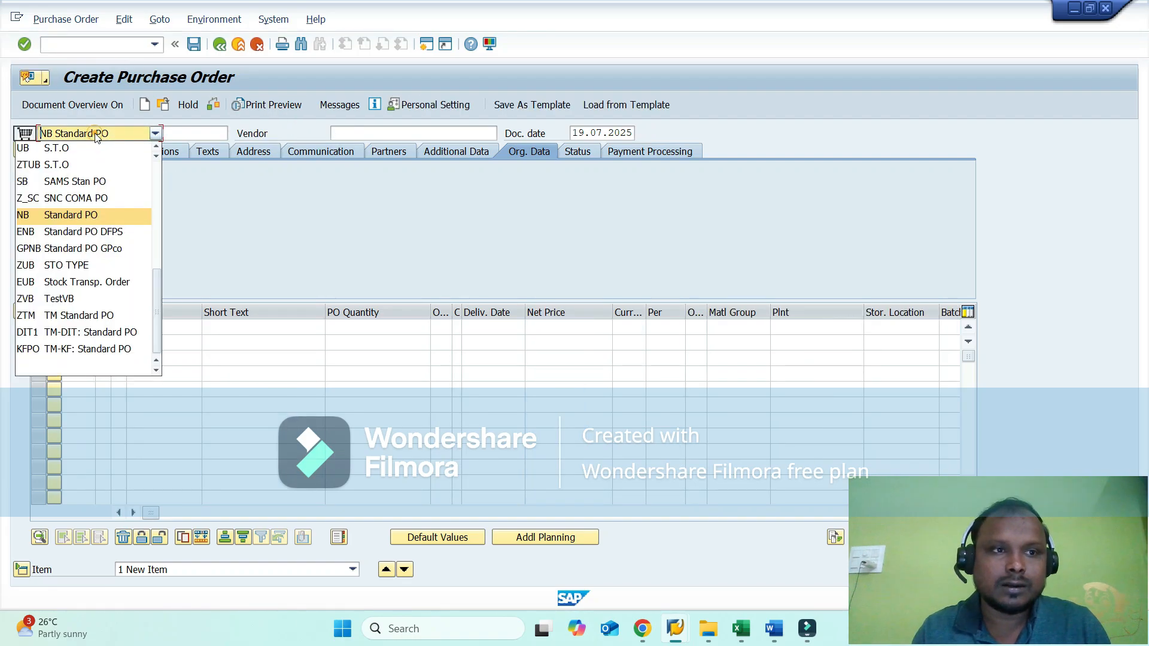
{"action": "left_click", "coordinate": [78, 149]}
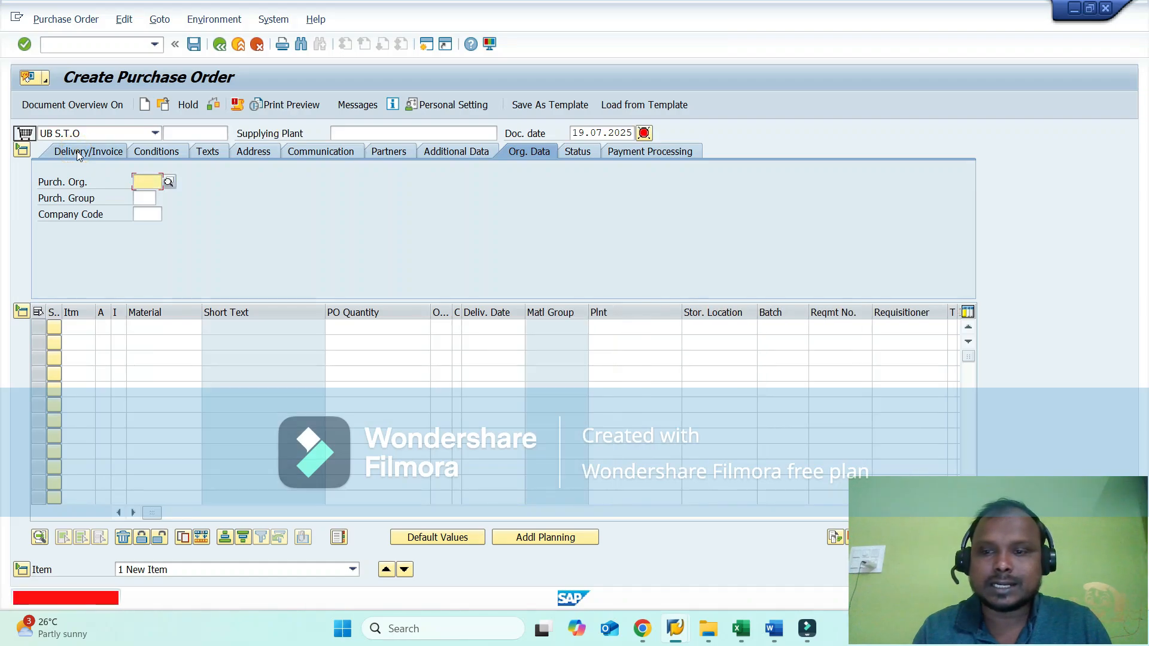
{"action": "left_click", "coordinate": [406, 131]}
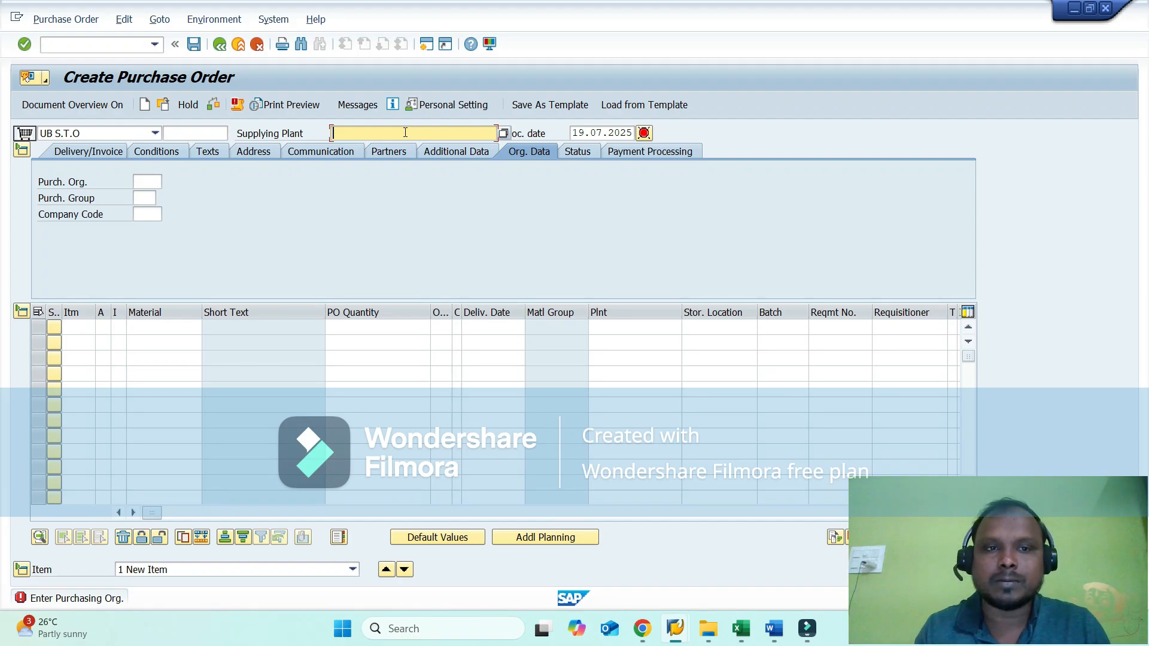
{"action": "left_click", "coordinate": [405, 132]}
{"action": "key", "text": "Down"}
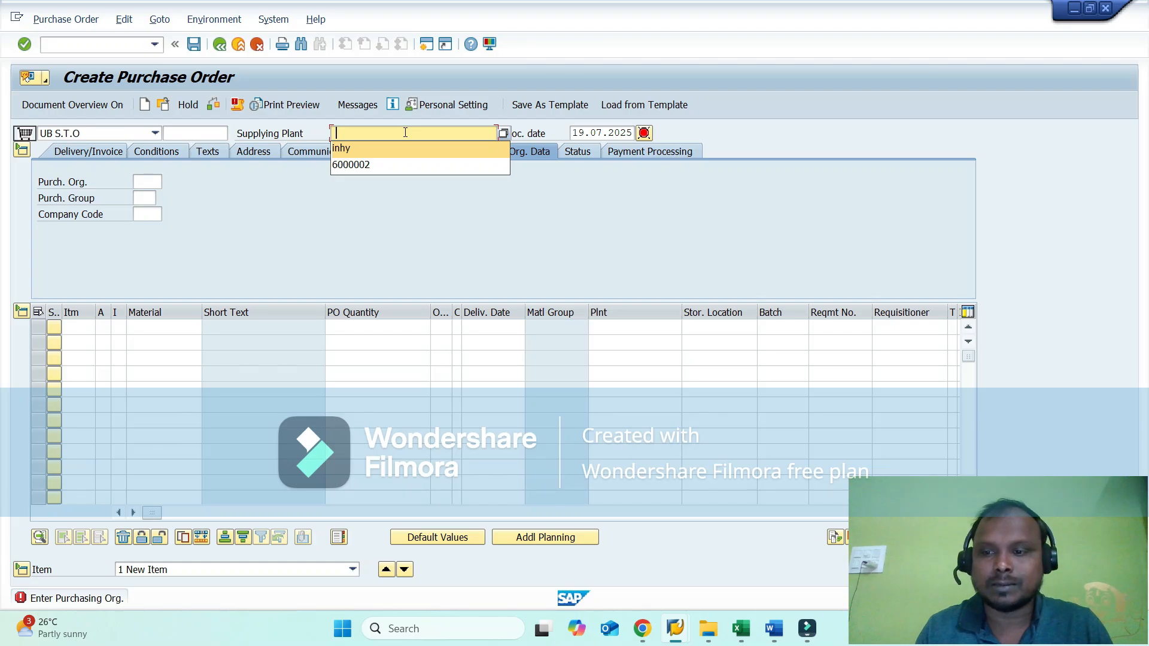
{"action": "key", "text": "Return"}
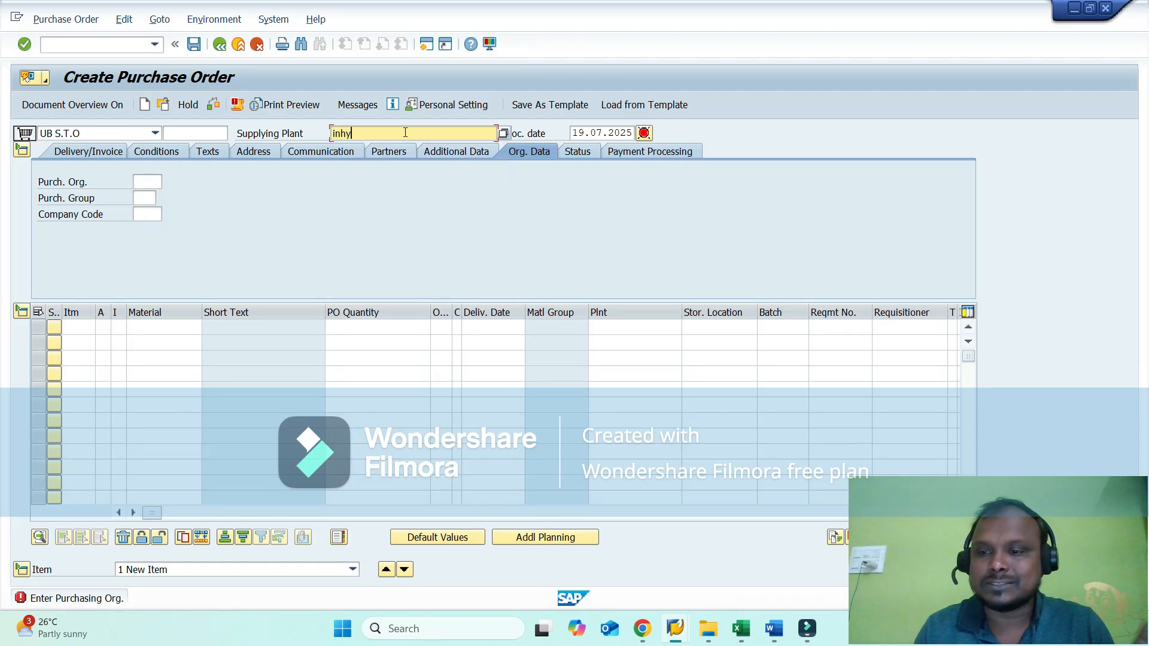
{"action": "key", "text": "Return"}
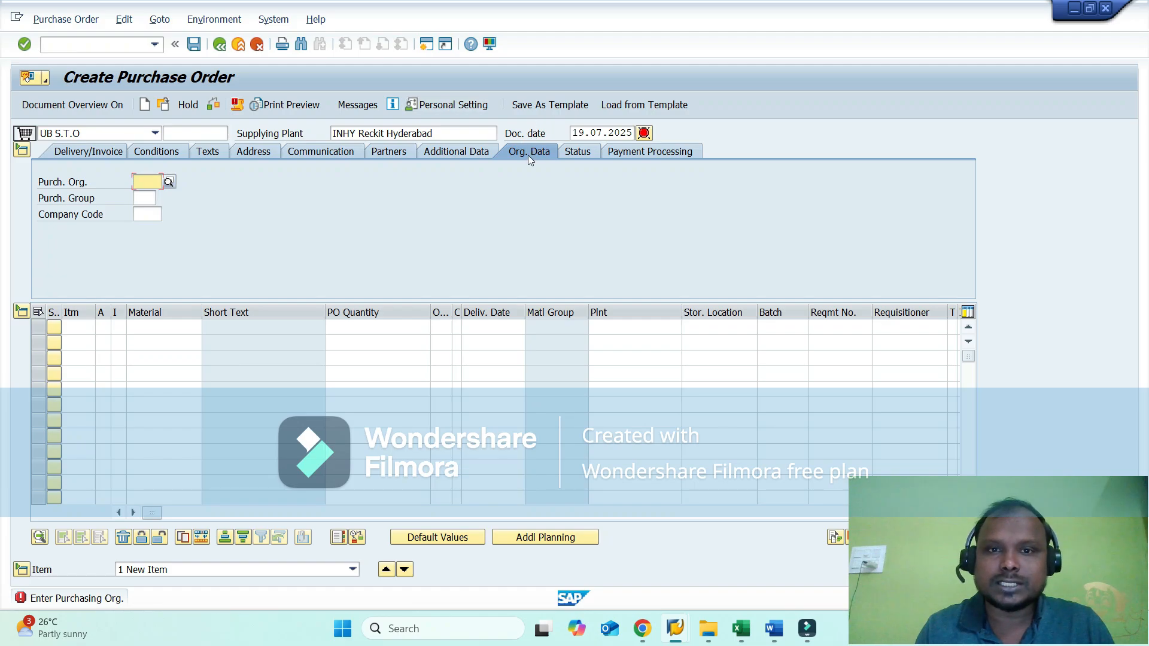
- Fill in the organizational data with purchasing organization RB01, purchasing group RB and company code RBIN
{"action": "type", "text": "RB01"}
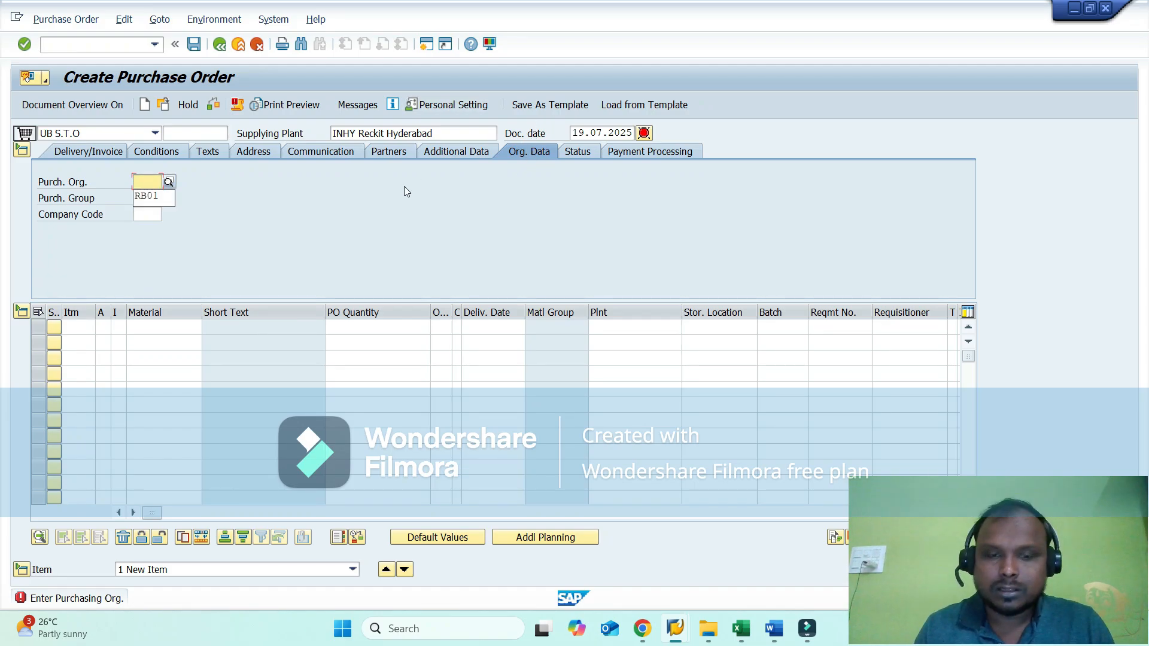
{"action": "key", "text": "Return"}
{"action": "key", "text": "Tab"}
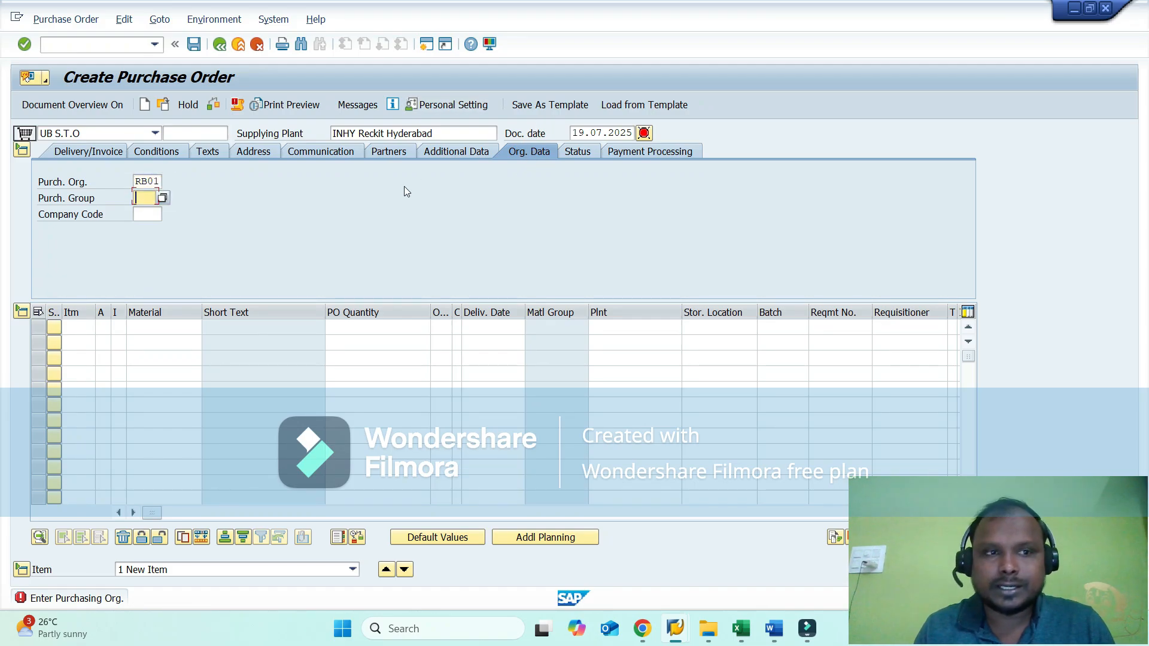
{"action": "type", "text": "RB"}
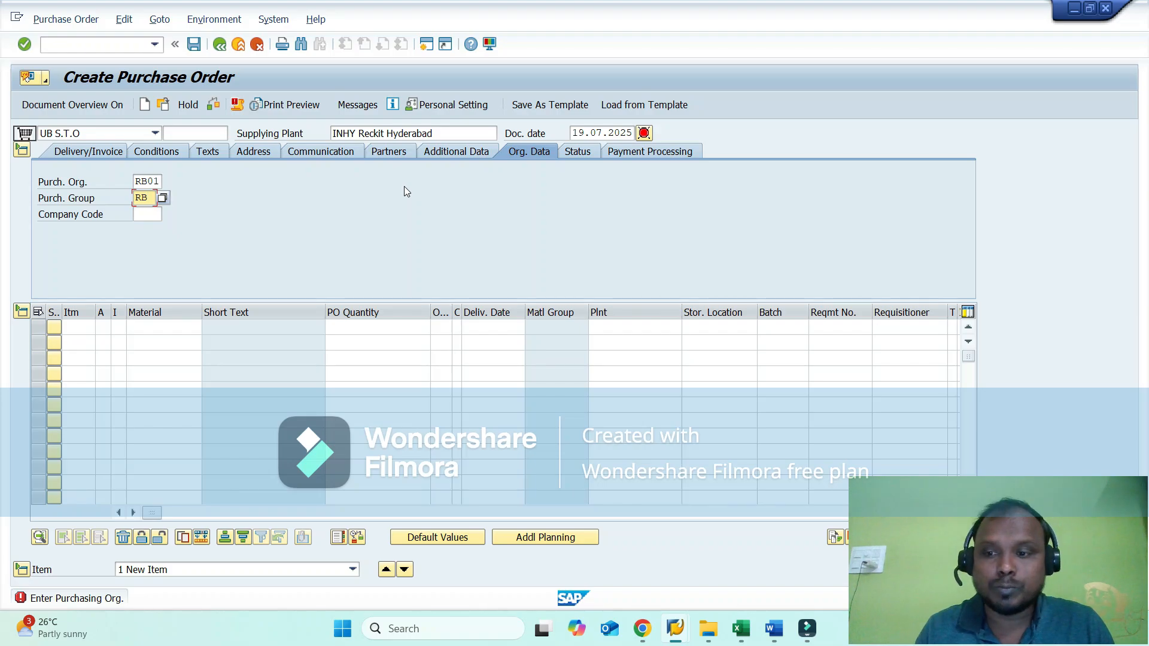
{"action": "key", "text": "Tab"}
{"action": "type", "text": "RBIN"}
{"action": "key", "text": "Return"}
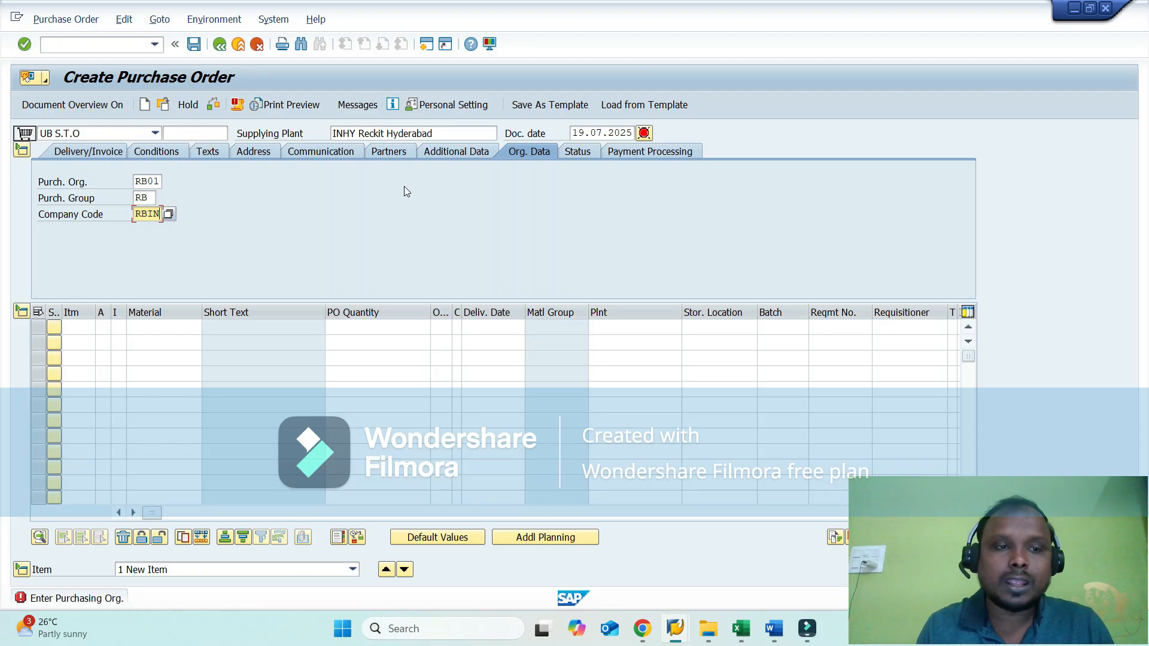
{"action": "key", "text": "Return"}
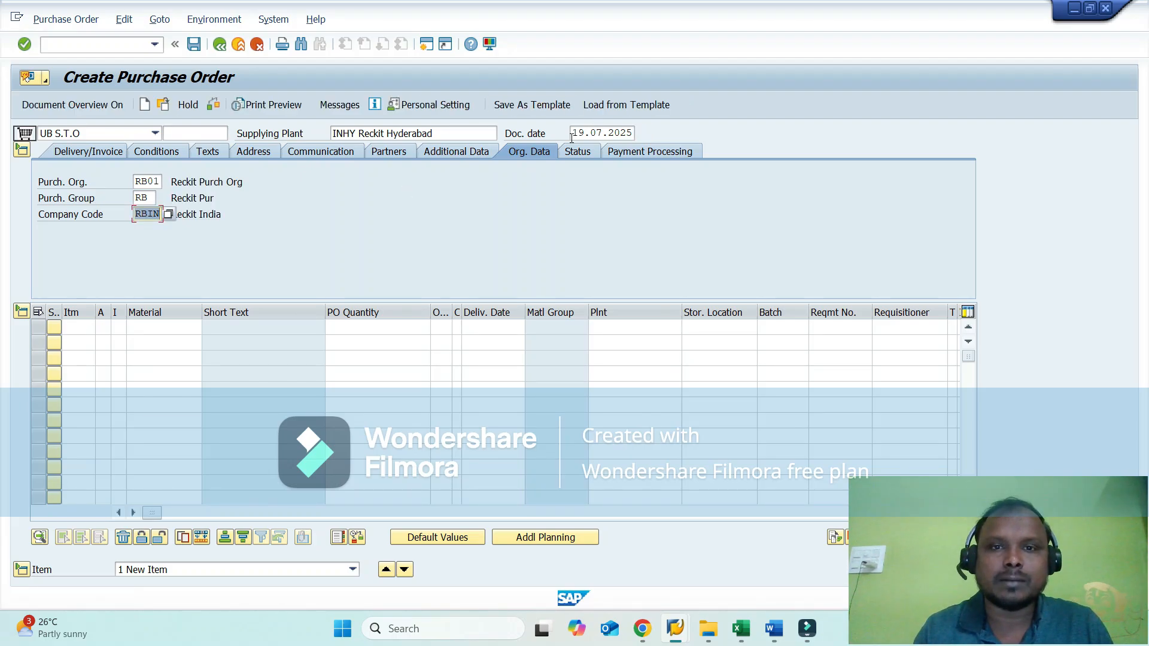
- Review the Conditions and Address data in the purchase order header
{"action": "left_click", "coordinate": [102, 157]}
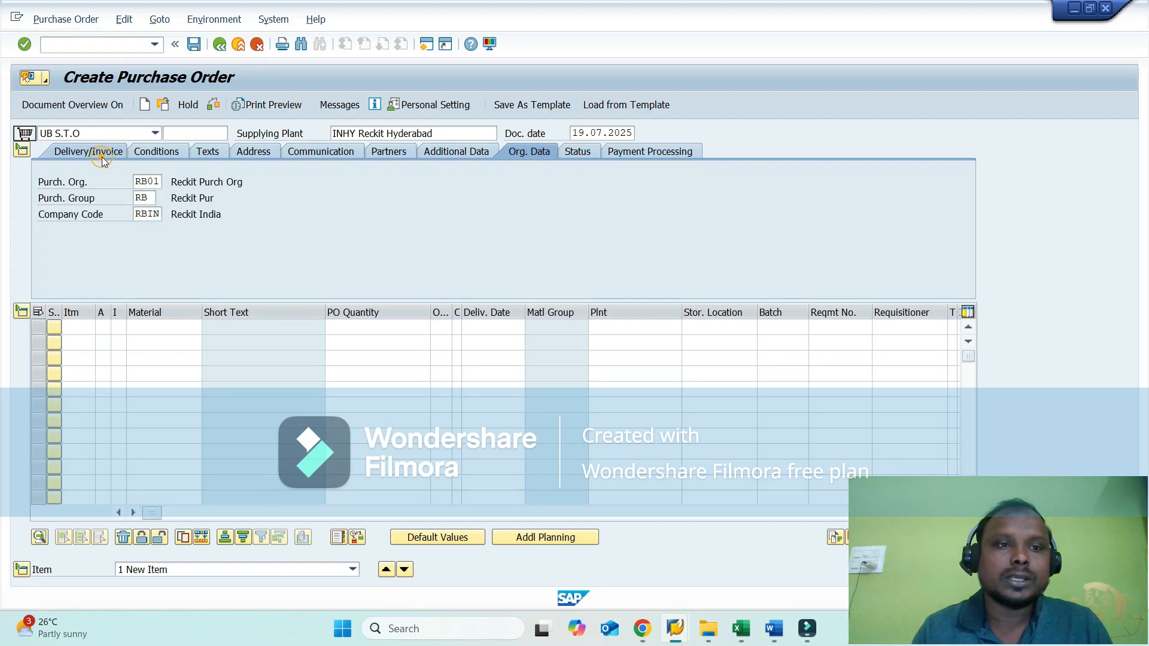
{"action": "left_click", "coordinate": [159, 152]}
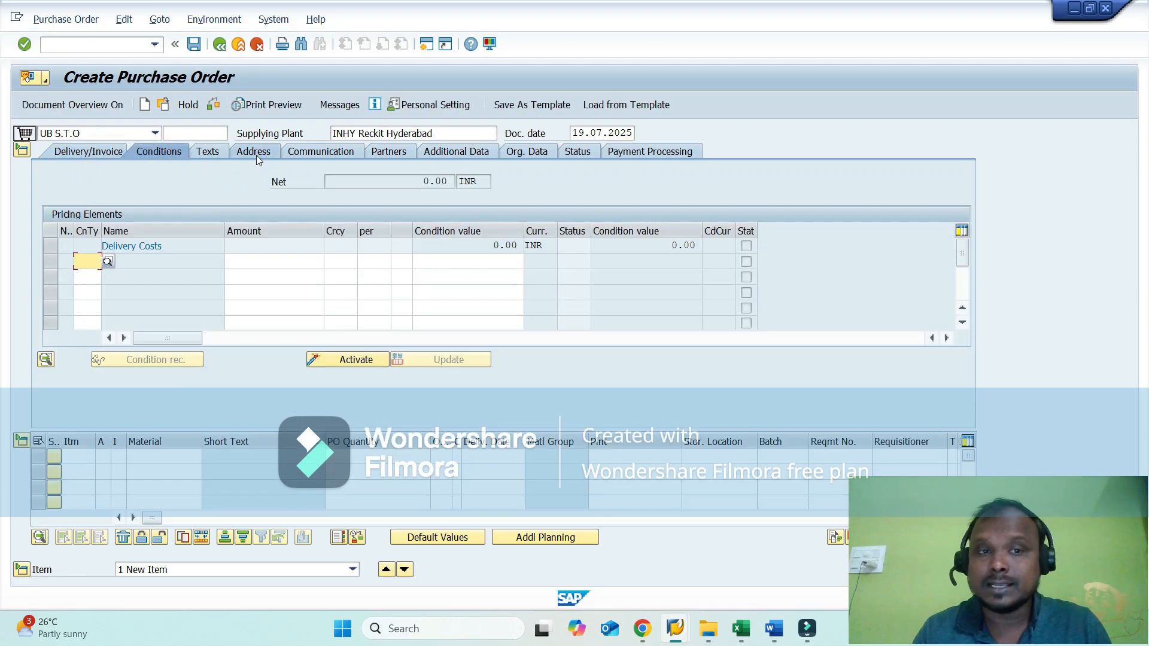
{"action": "left_click", "coordinate": [256, 155]}
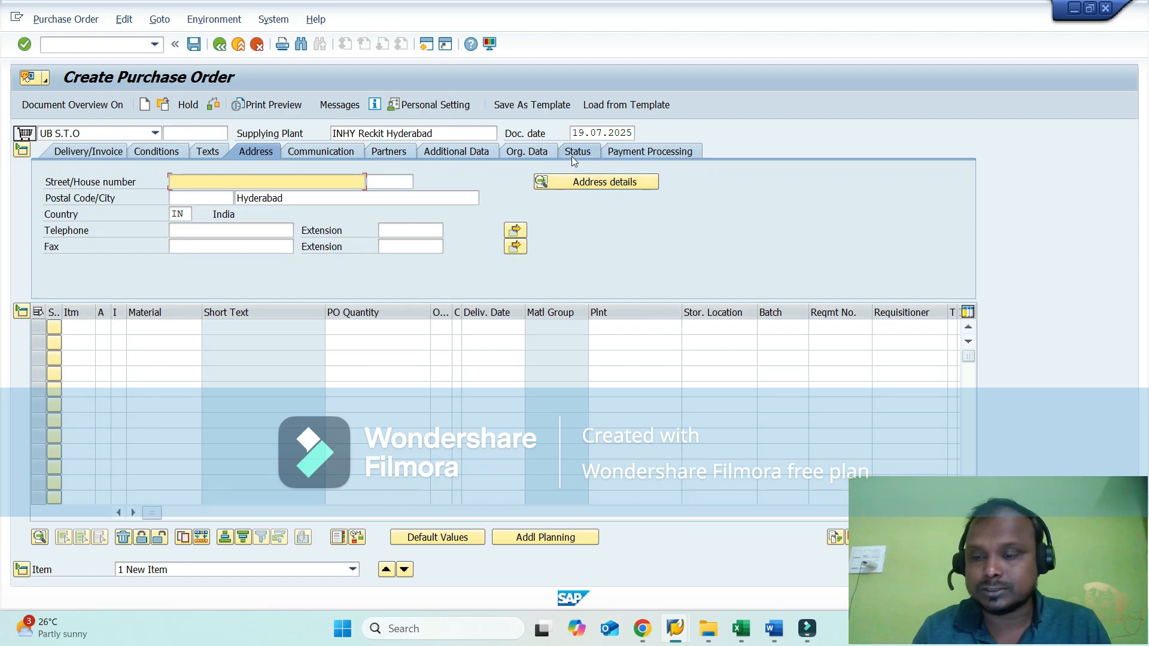
- Collapse the order header and enter material 200000205 with a PO quantity of 10 in the first item row
{"action": "left_click", "coordinate": [22, 152]}
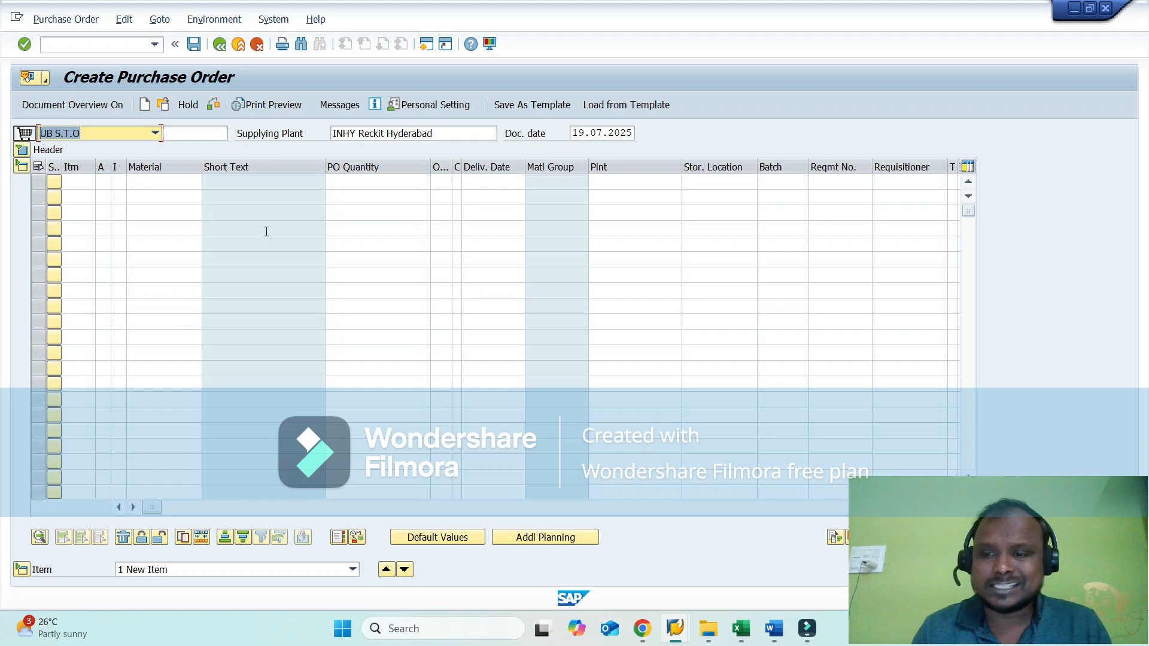
{"action": "left_click", "coordinate": [167, 184]}
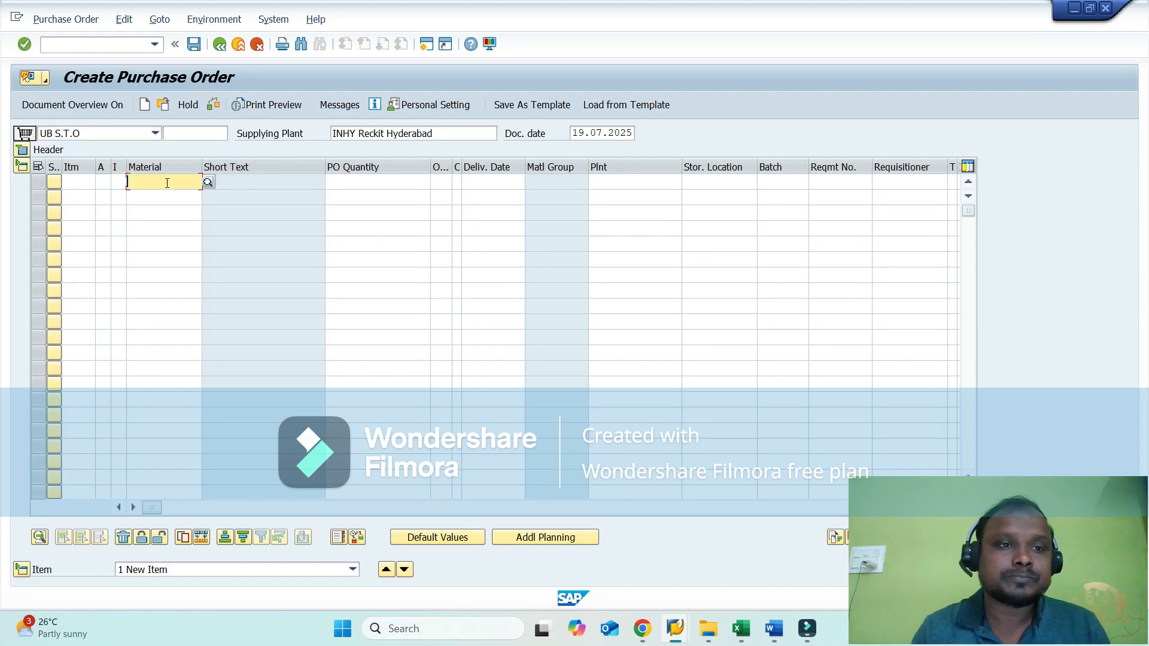
{"action": "key", "text": "Down"}
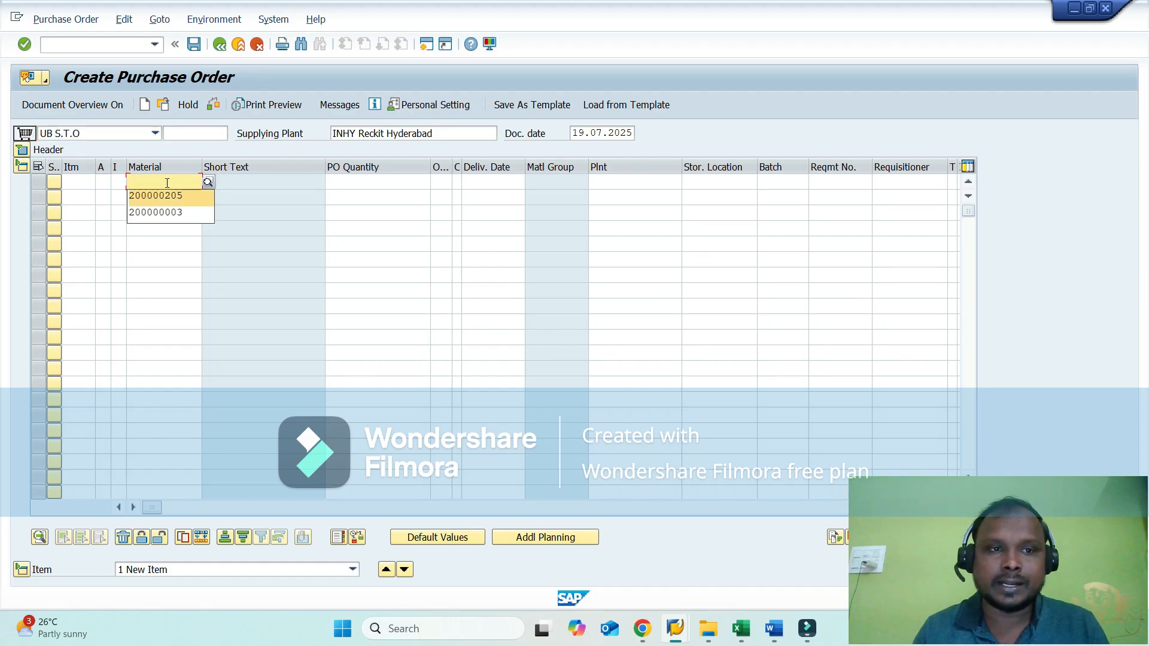
{"action": "key", "text": "Return"}
{"action": "key", "text": "Tab"}
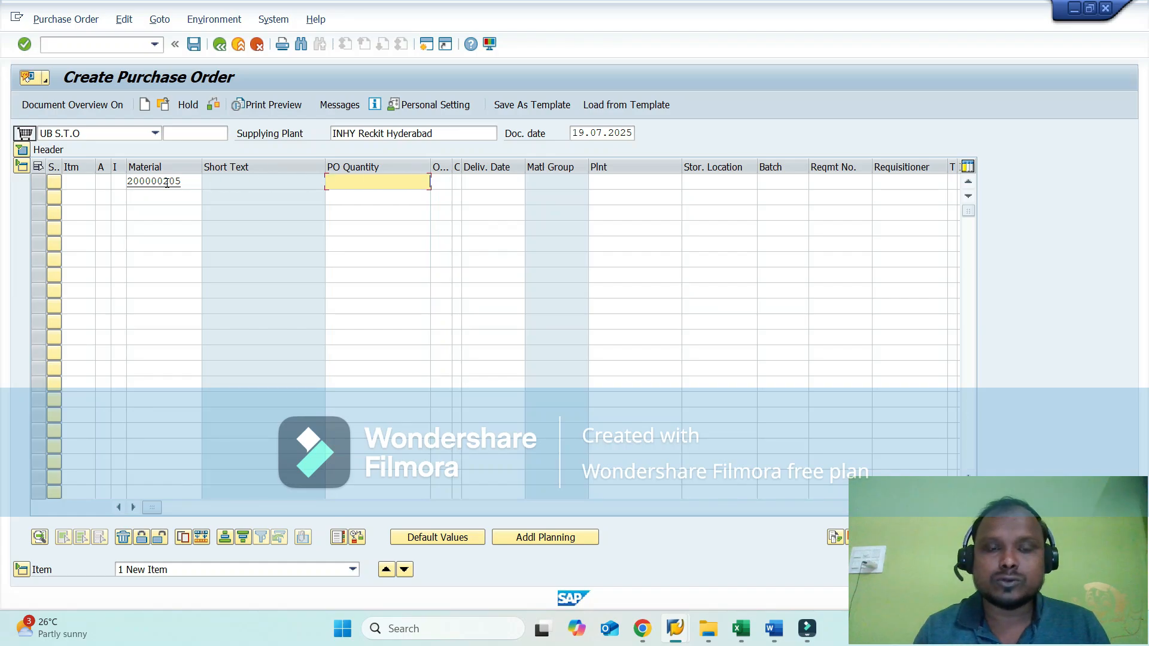
{"action": "key", "text": "Down"}
{"action": "key", "text": "Return"}
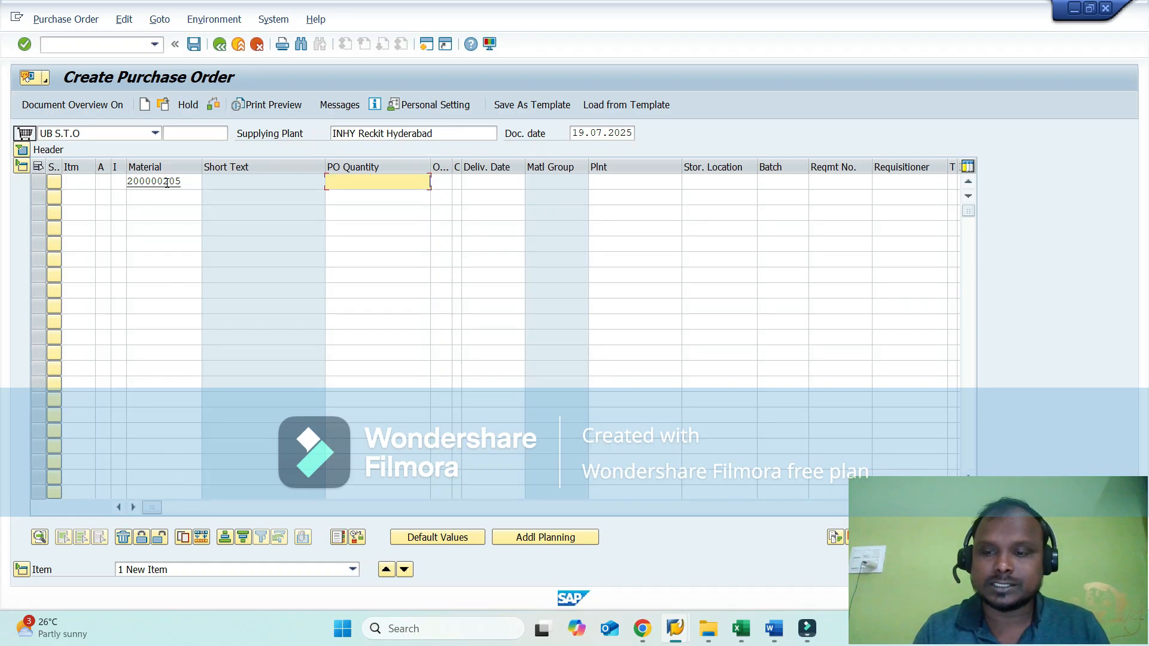
{"action": "type", "text": "10"}
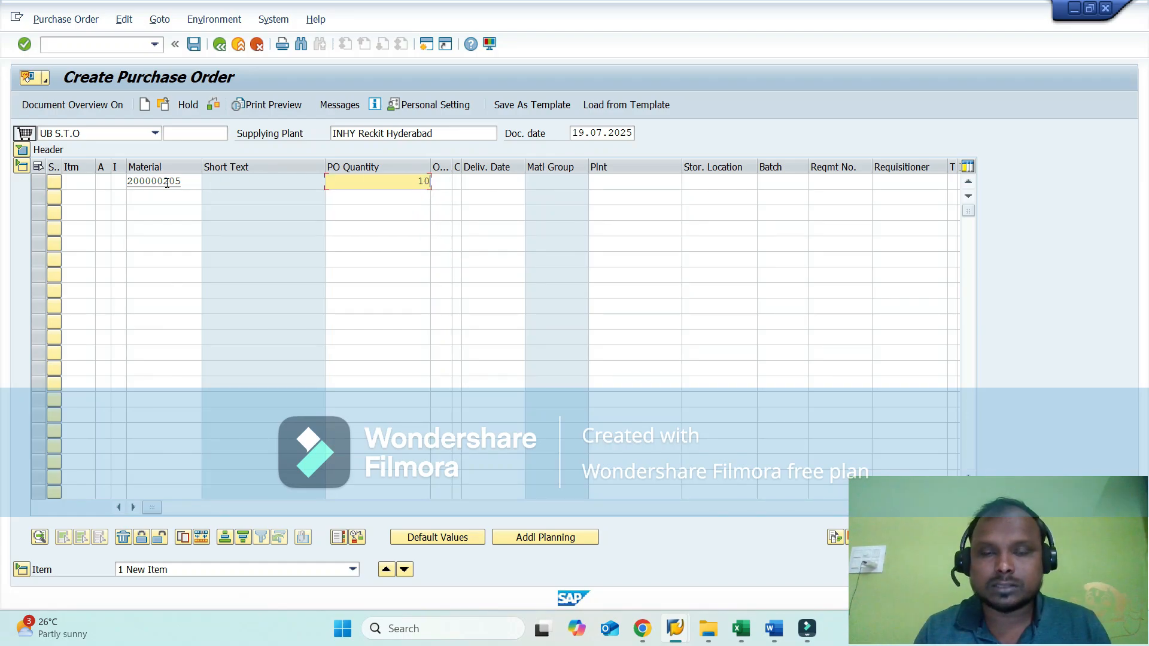
- Set the receiving plant of the first item to inng and validate the item line
{"action": "key", "text": "Tab"}
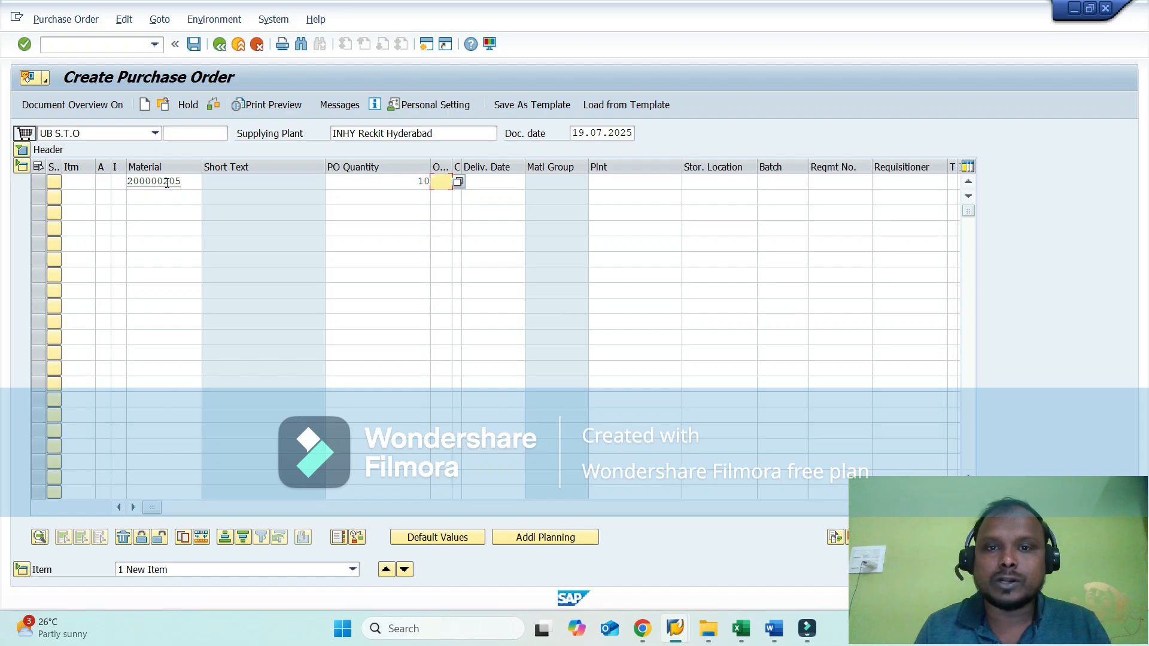
{"action": "key", "text": "Tab"}
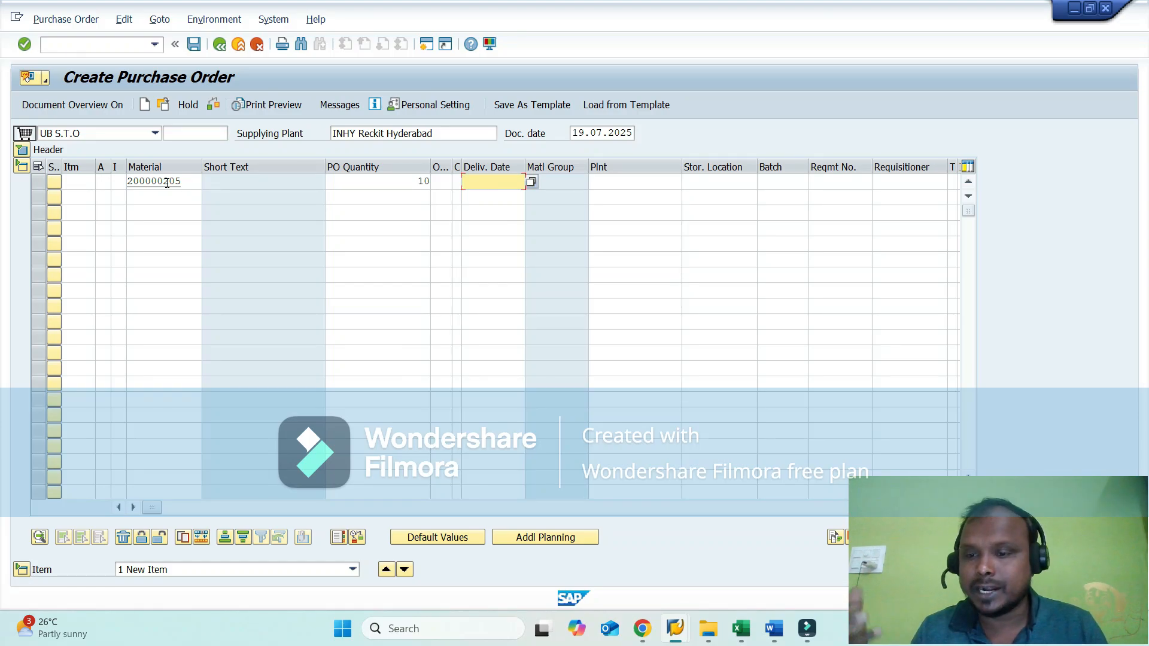
{"action": "key", "text": "Tab"}
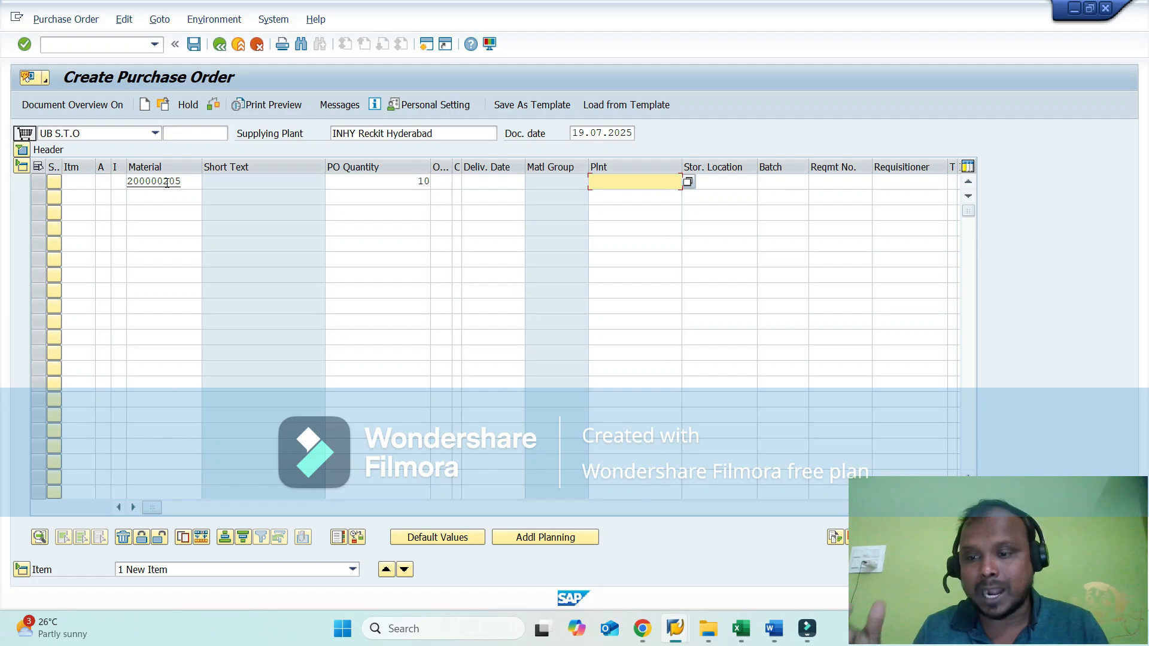
{"action": "key", "text": "BackSpace"}
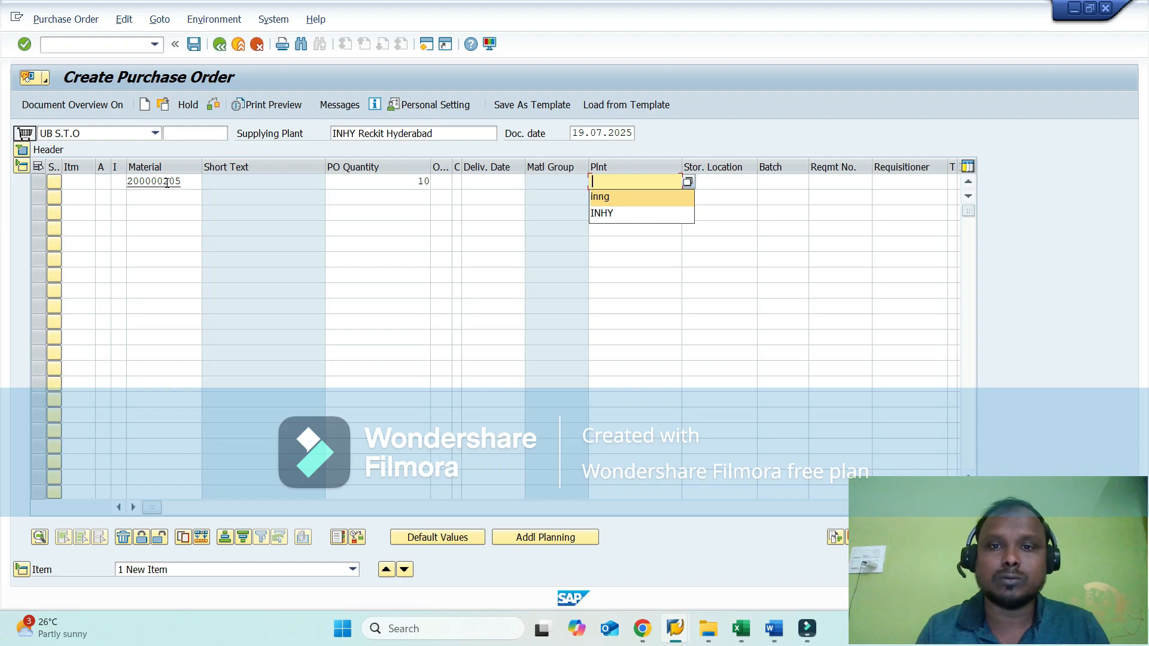
{"action": "key", "text": "Return"}
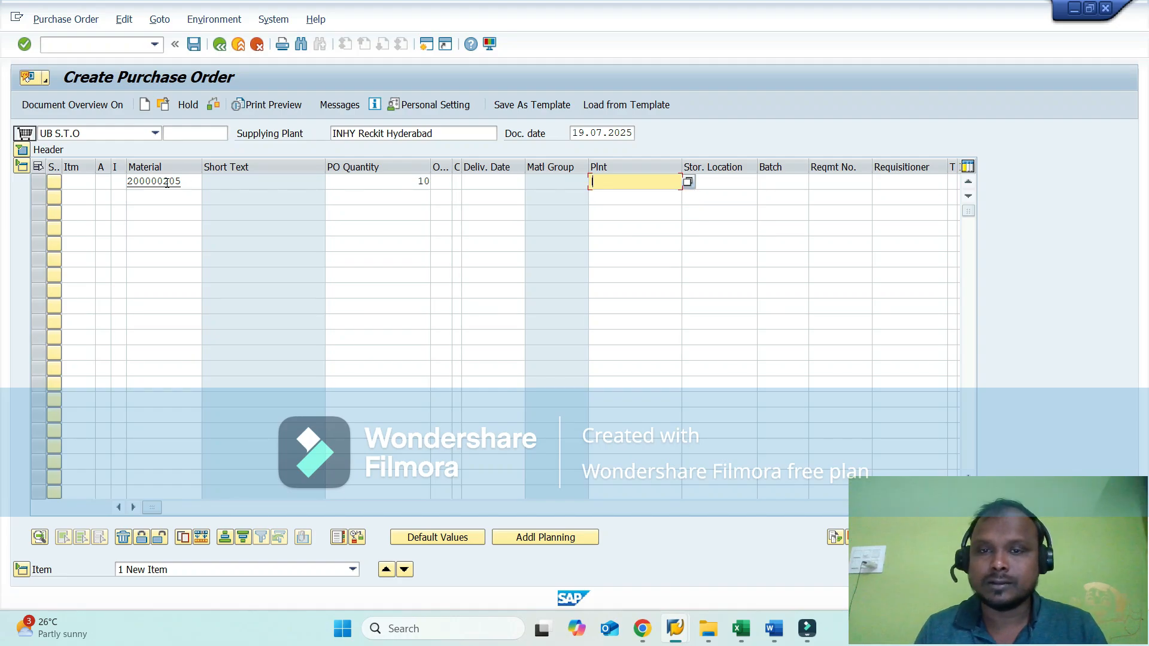
{"action": "key", "text": "Return"}
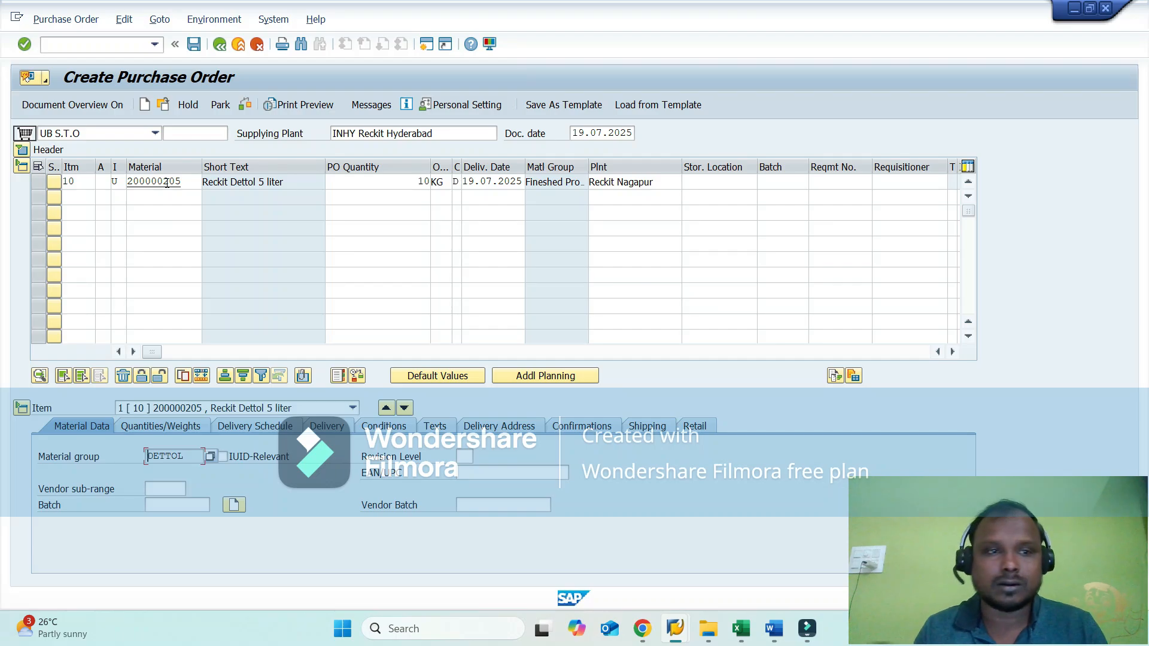
- Review the item row's columns from storage location through batch, requisition, contract and RFQ fields, leaving them blank
{"action": "left_click", "coordinate": [699, 182]}
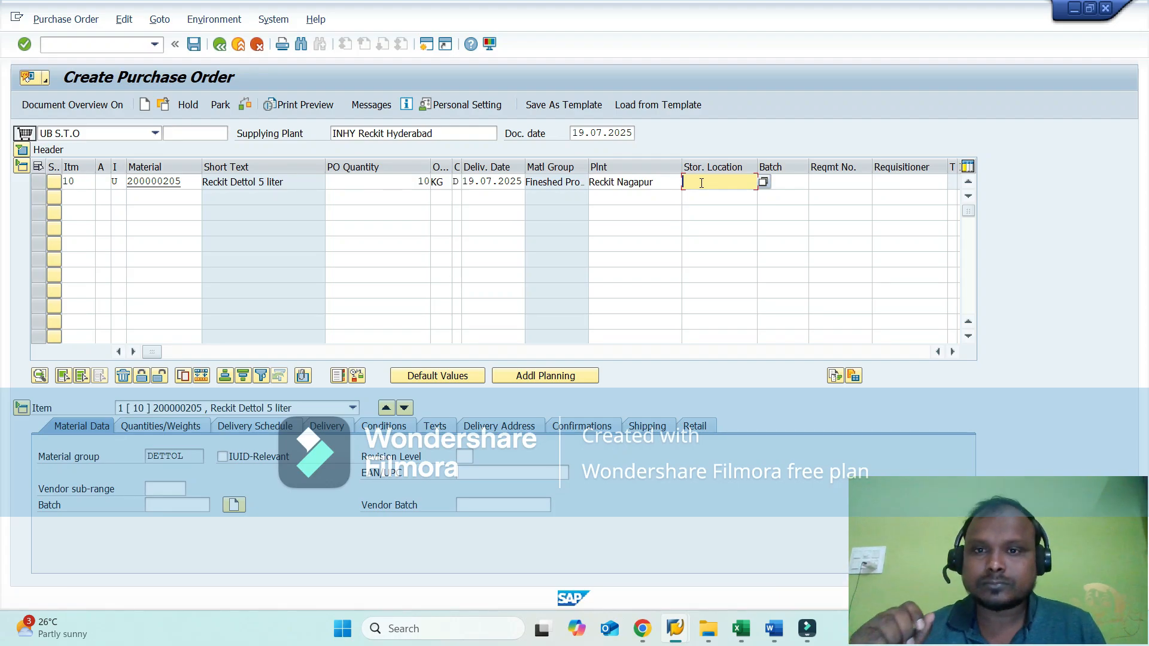
{"action": "left_click", "coordinate": [701, 183]}
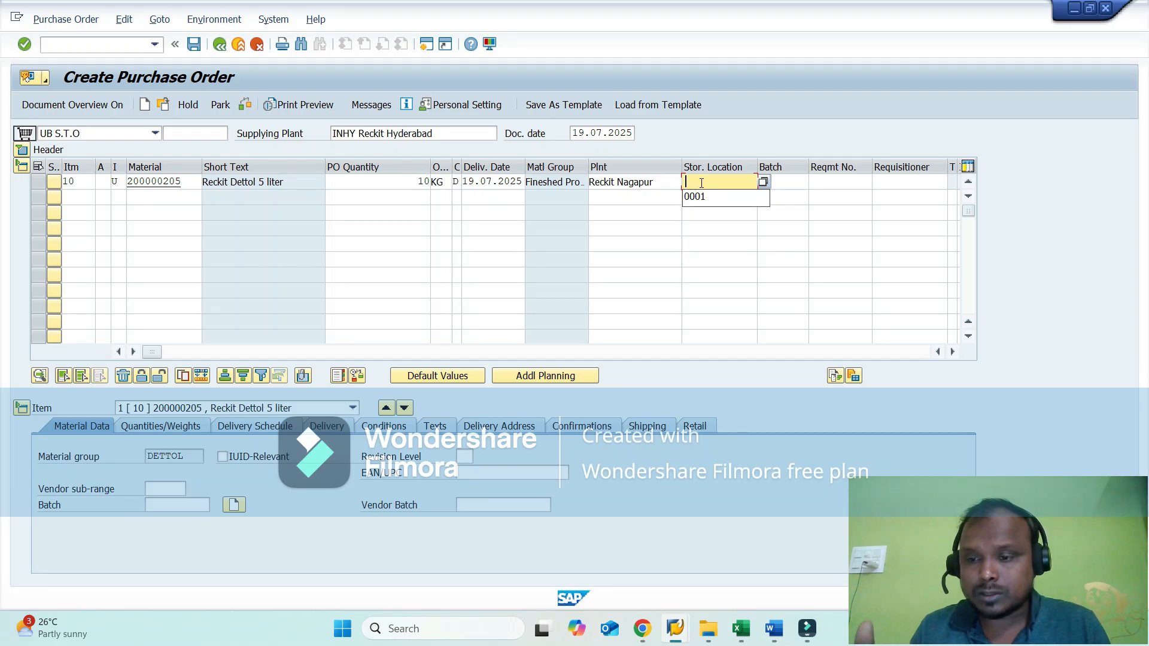
{"action": "key", "text": "Return"}
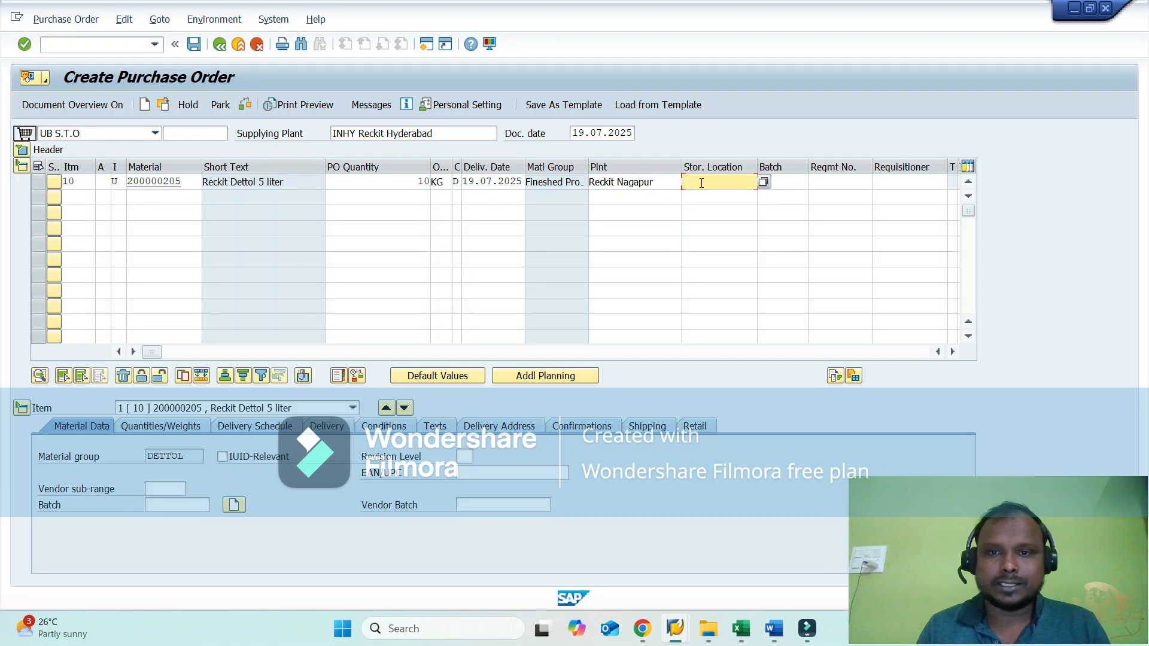
{"action": "key", "text": "Tab"}
{"action": "key", "text": "Tab"}
{"action": "key", "text": "Tab"}
{"action": "key", "text": "Tab"}
{"action": "key", "text": "Tab"}
{"action": "key", "text": "Tab"}
{"action": "key", "text": "Tab"}
{"action": "key", "text": "Tab"}
{"action": "key", "text": "Tab"}
{"action": "key", "text": "Tab"}
{"action": "key", "text": "Tab"}
{"action": "key", "text": "Tab"}
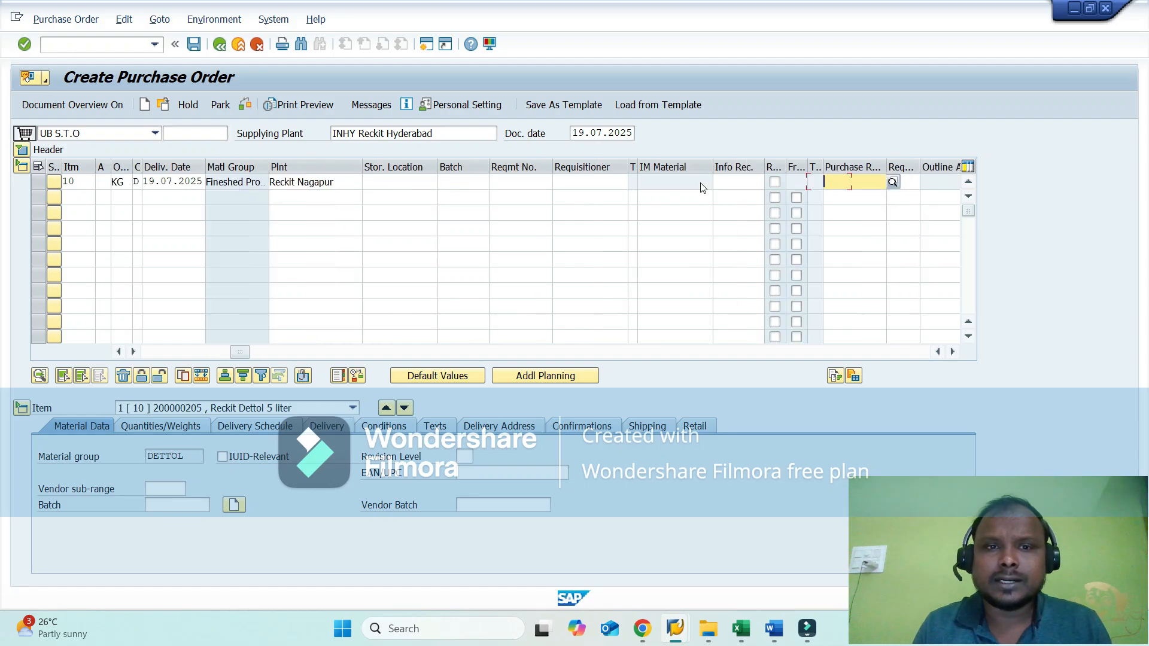
{"action": "key", "text": "Tab"}
{"action": "key", "text": "Tab"}
{"action": "key", "text": "Tab"}
{"action": "key", "text": "Tab"}
{"action": "key", "text": "Tab"}
{"action": "key", "text": "Tab"}
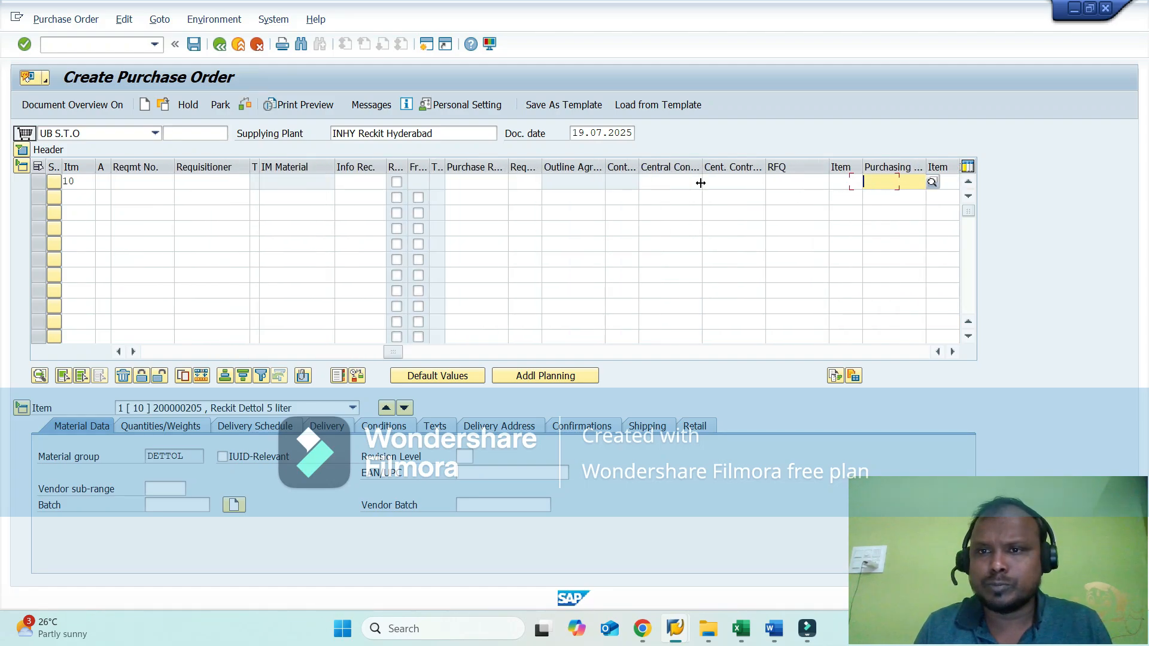
{"action": "key", "text": "Tab"}
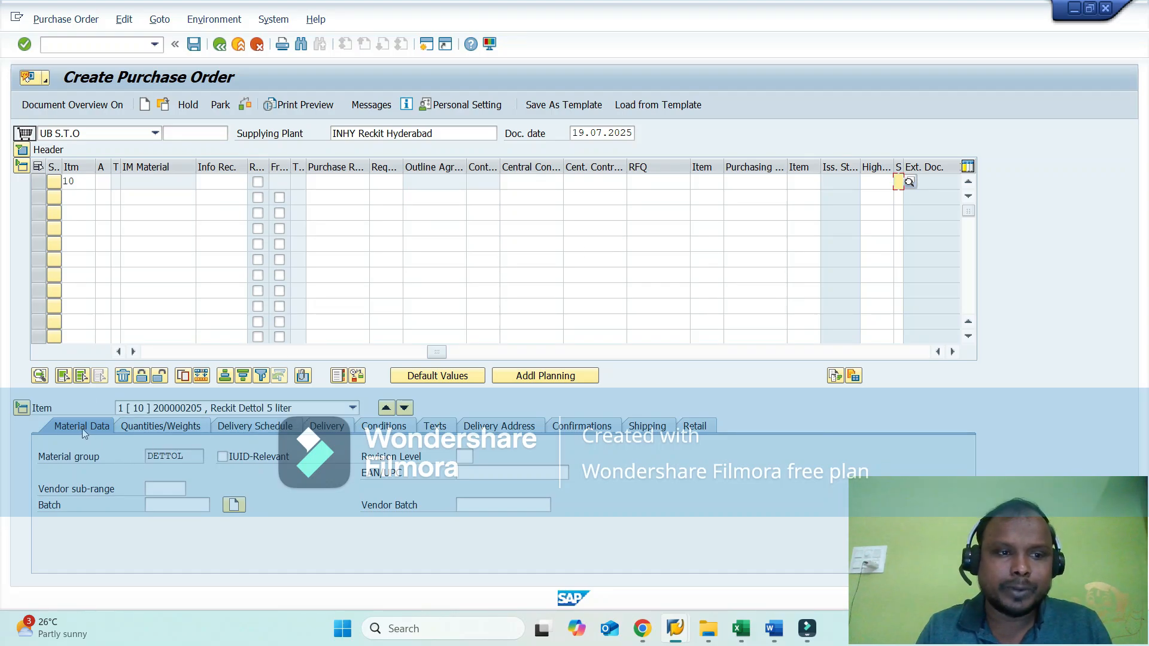
- Review the item's quantities and weights and its delivery address in the item details
{"action": "left_click", "coordinate": [152, 423]}
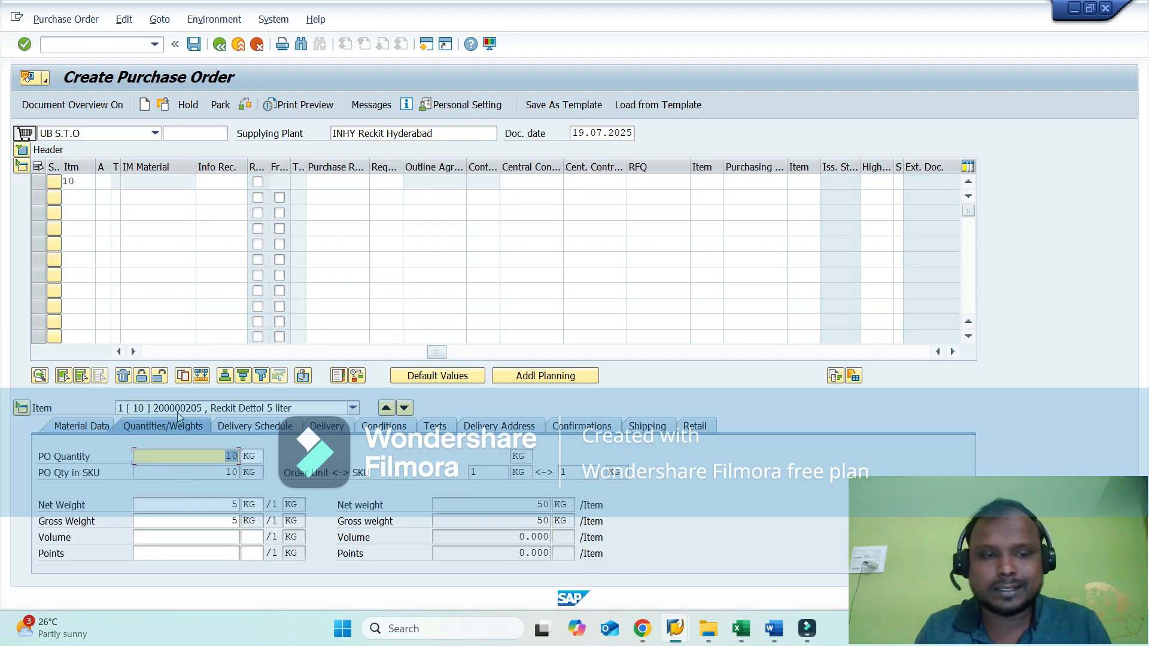
{"action": "left_click", "coordinate": [177, 412]}
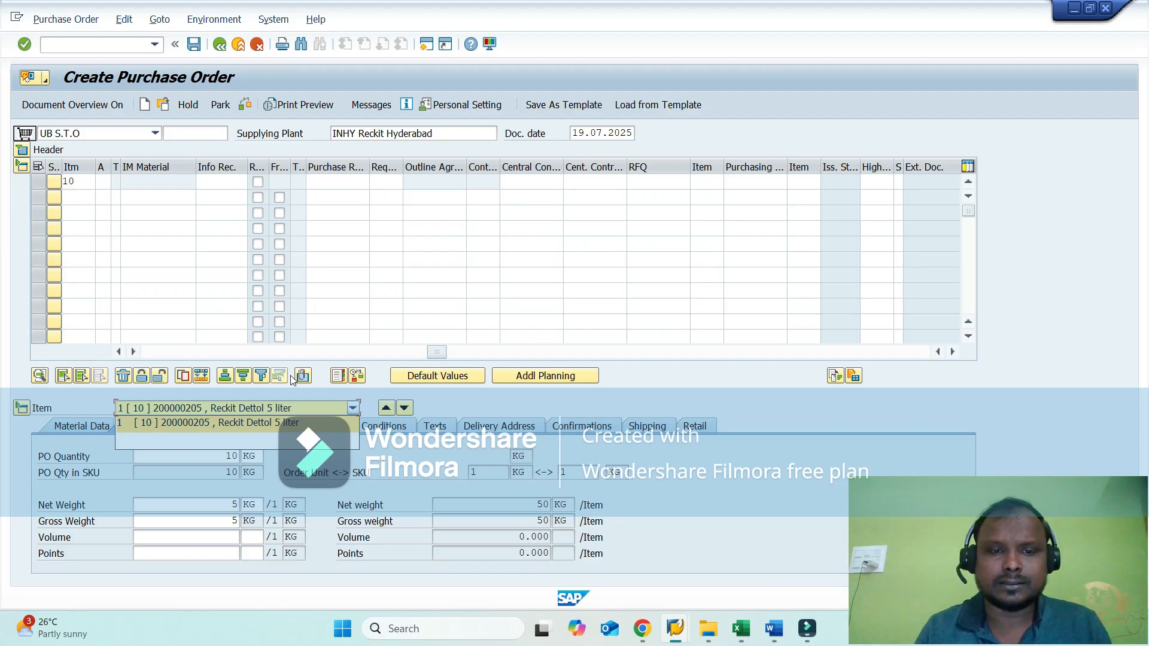
{"action": "left_click", "coordinate": [407, 307]}
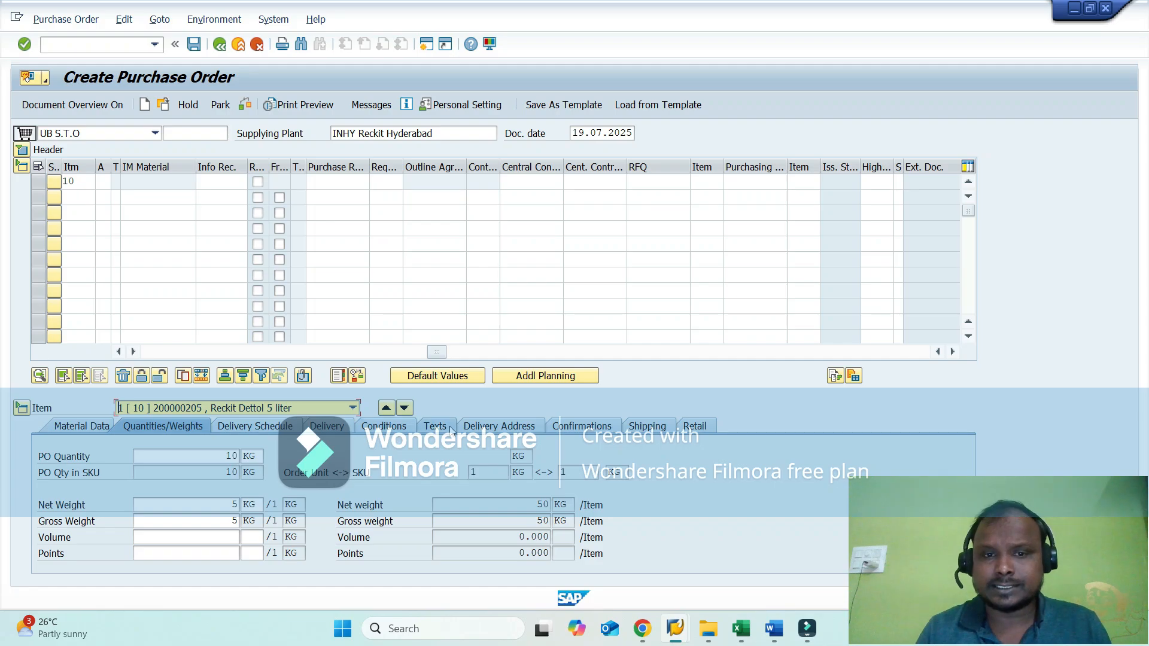
{"action": "left_click", "coordinate": [519, 434]}
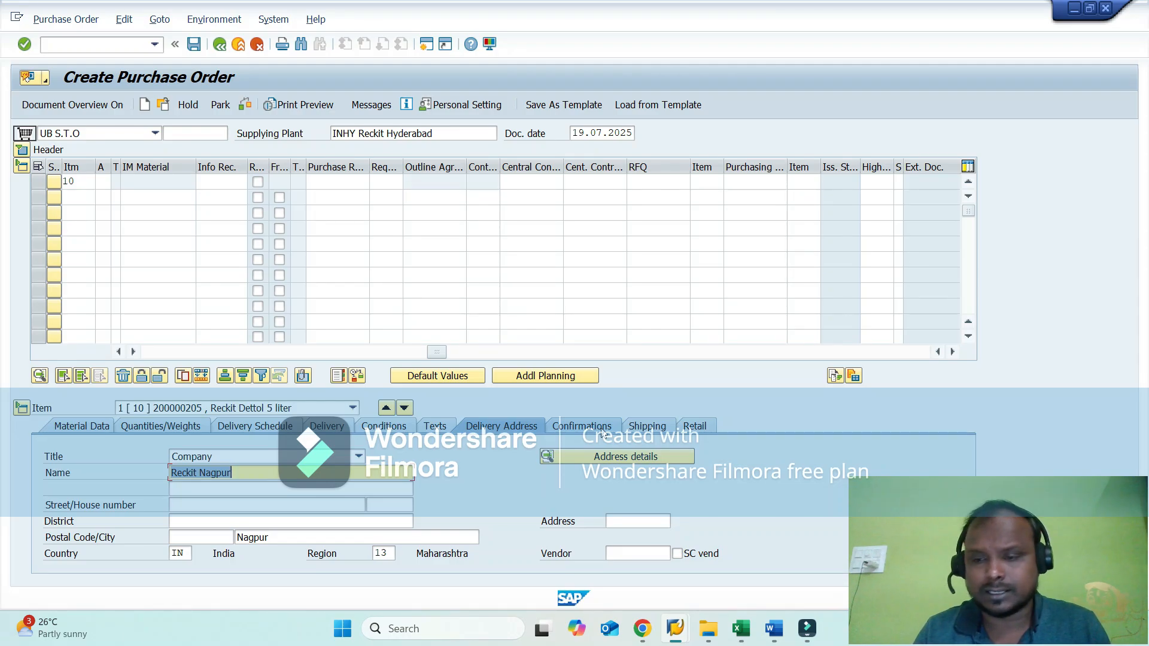
- Check the stock transport order for errors with the item details collapsed, and save it
{"action": "left_click", "coordinate": [25, 412]}
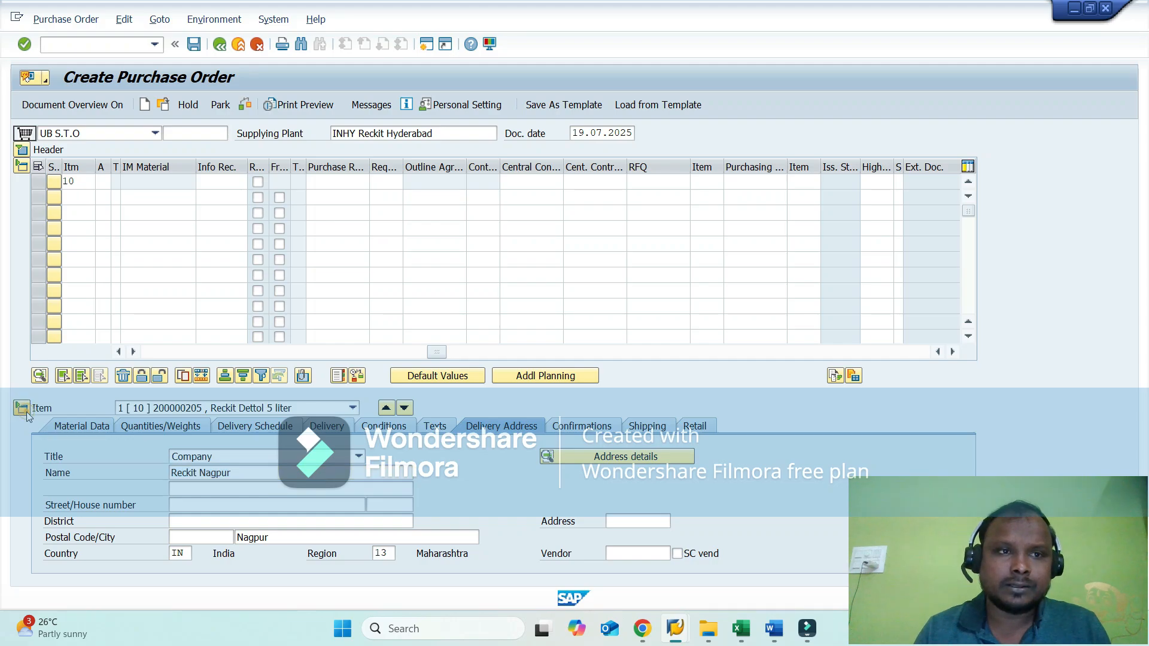
{"action": "left_click", "coordinate": [244, 106]}
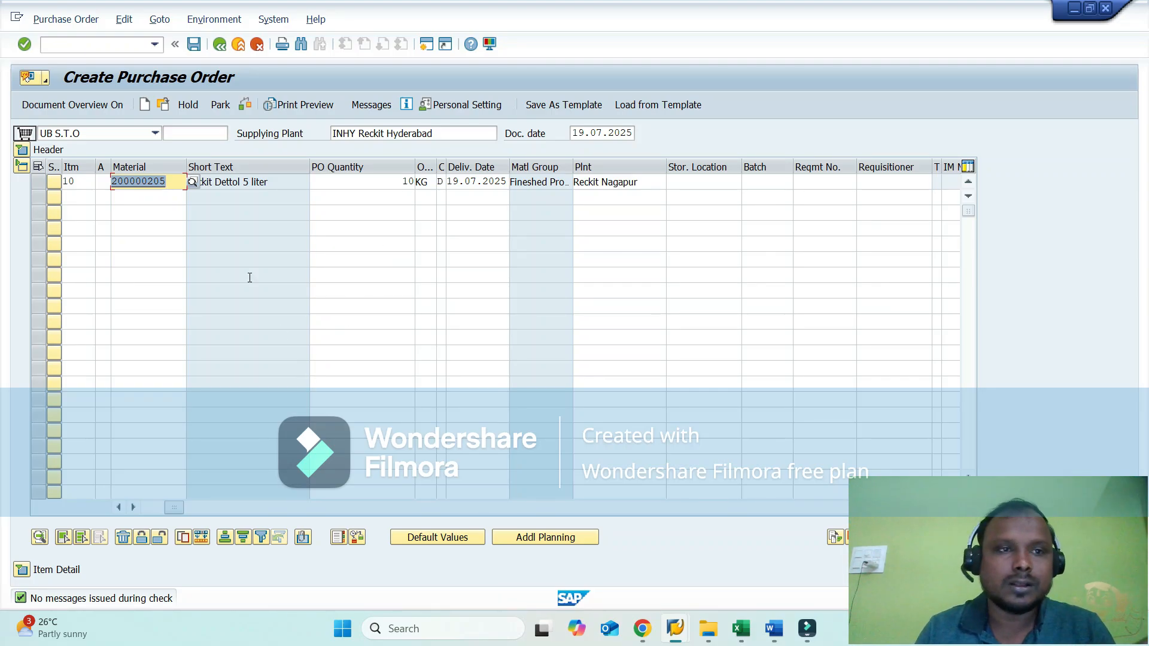
{"action": "left_click", "coordinate": [188, 50]}
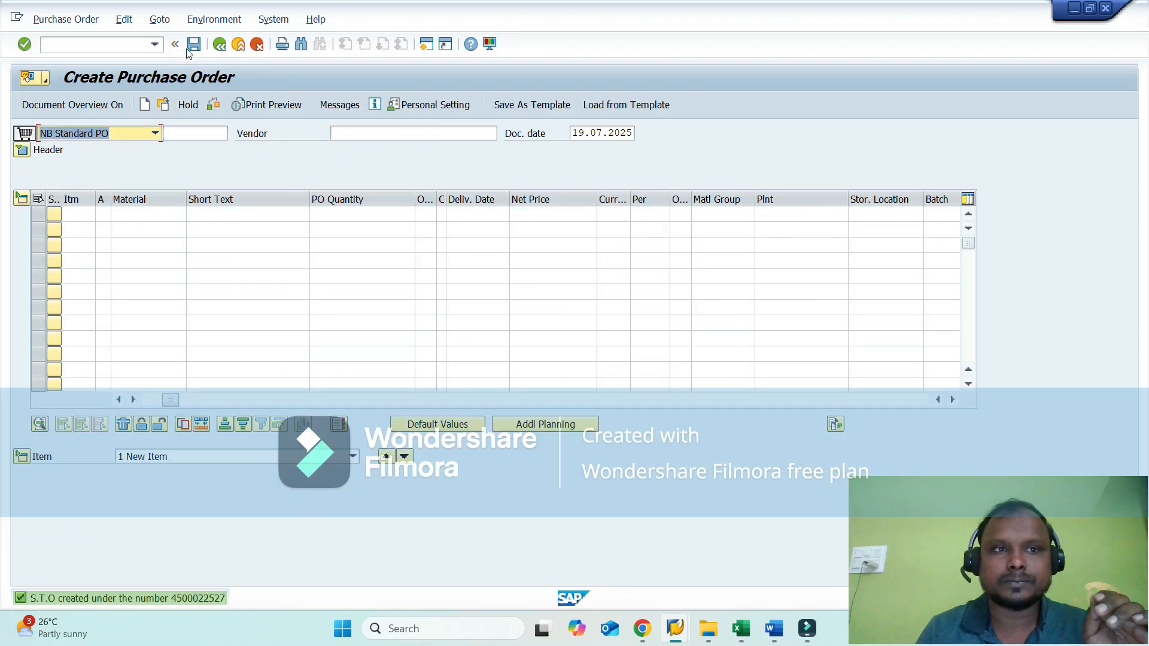
- Copy the new stock transport order number from the details of the save message
{"action": "double_click", "coordinate": [200, 604]}
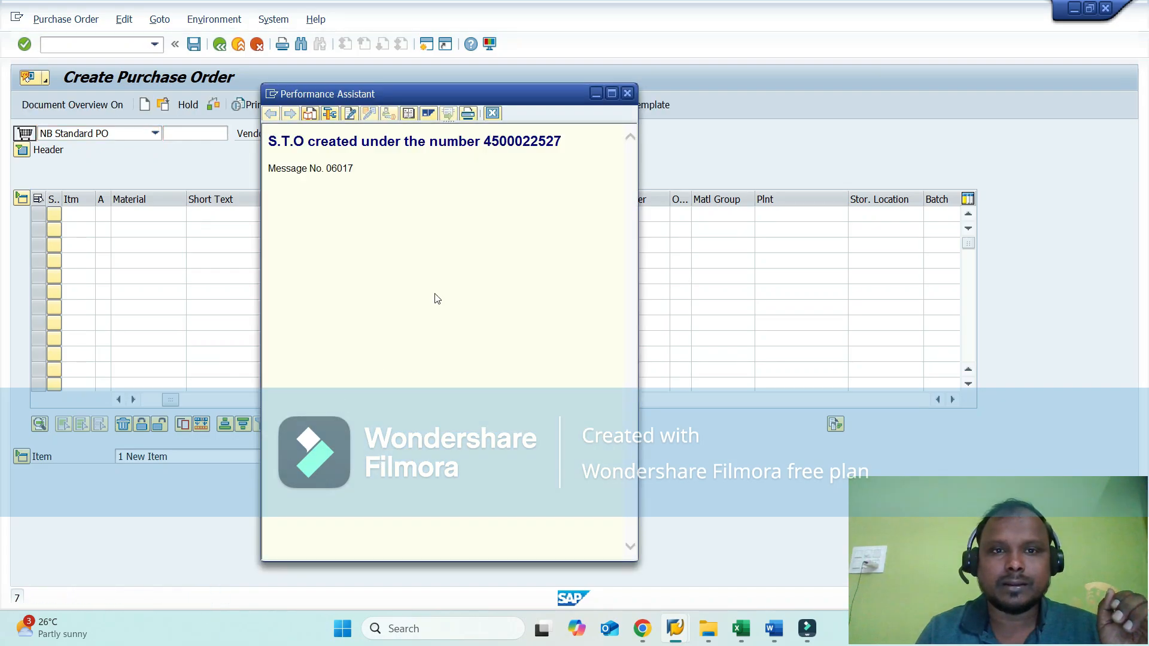
{"action": "double_click", "coordinate": [506, 142]}
{"action": "key", "text": "ctrl+c"}
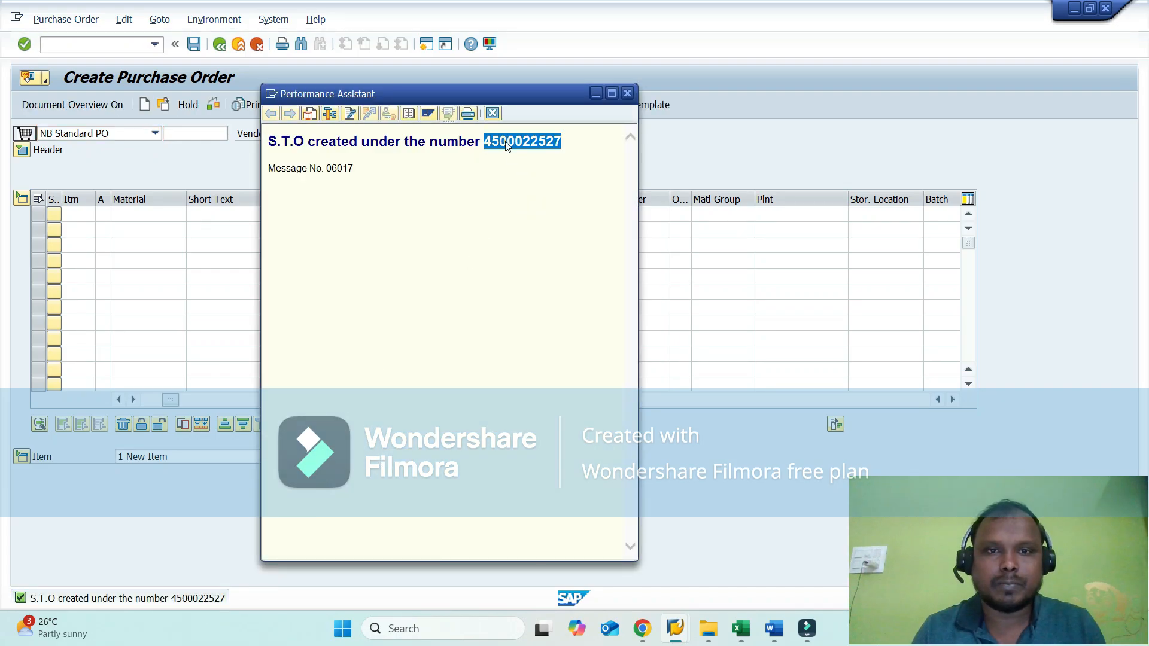
{"action": "left_click", "coordinate": [625, 94]}
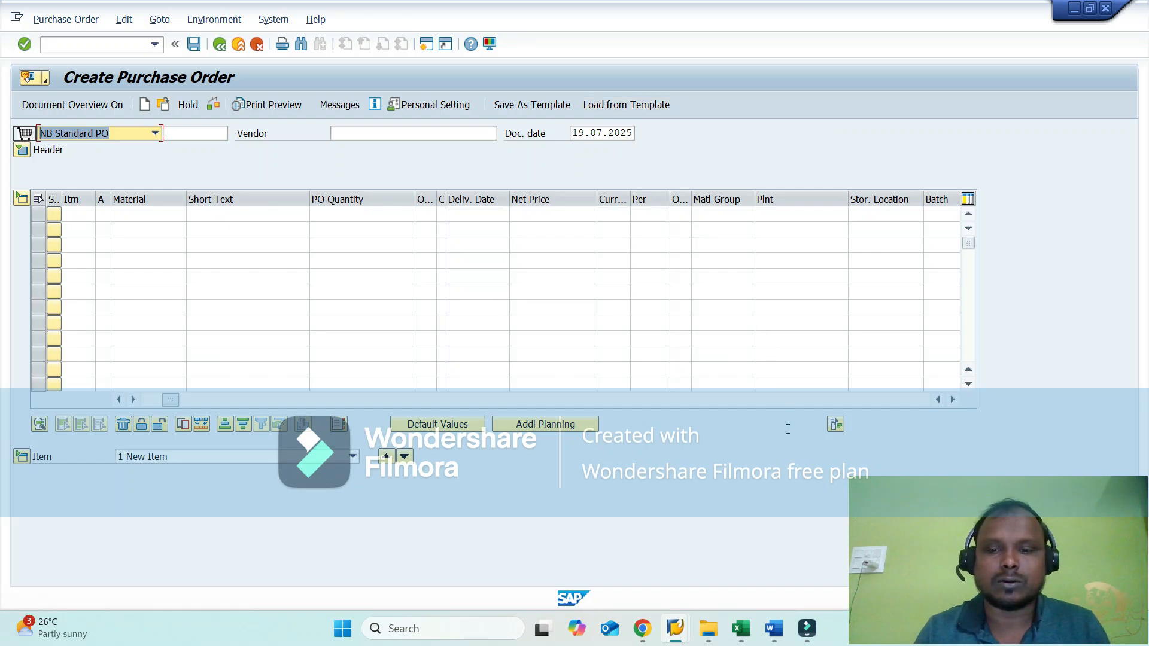
- Switch to Excel, paste the order number into cell G4 and label it "po" in F4
{"action": "left_click", "coordinate": [740, 628]}
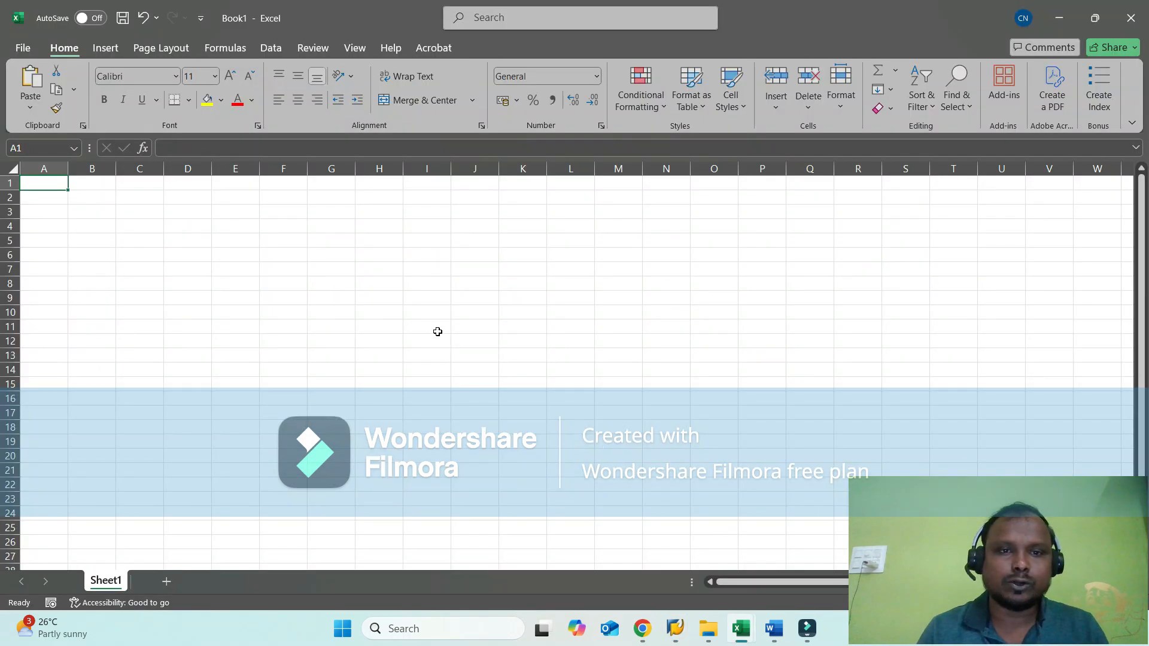
{"action": "left_click", "coordinate": [345, 226]}
{"action": "key", "text": "ctrl+v"}
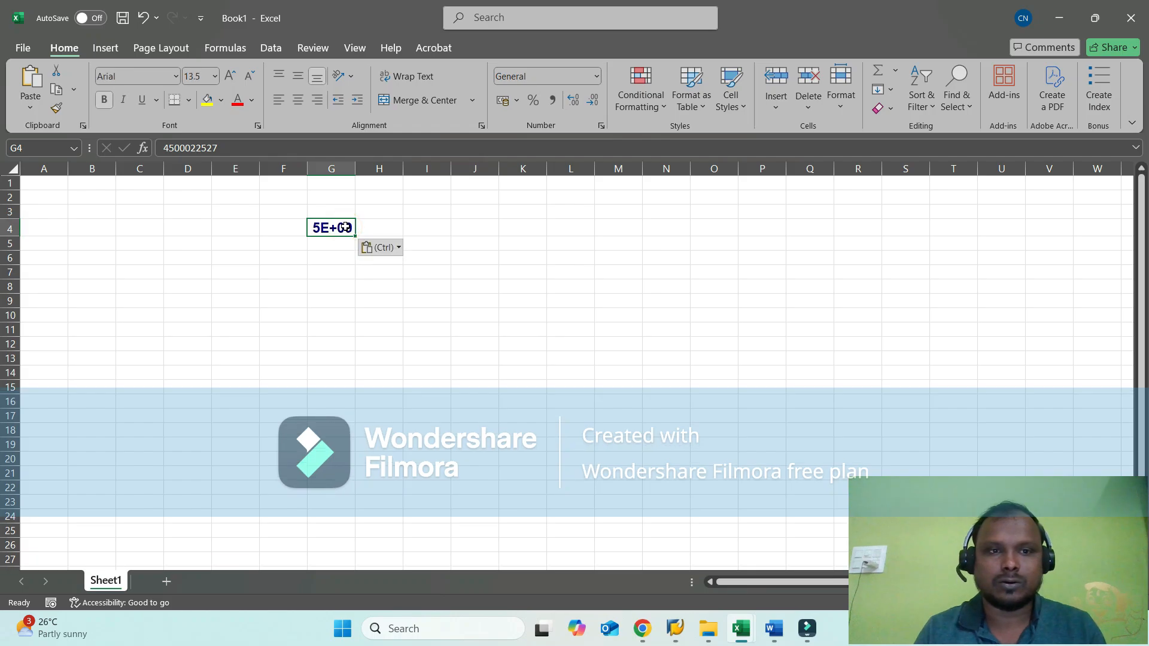
{"action": "key", "text": "Left"}
{"action": "type", "text": "po"}
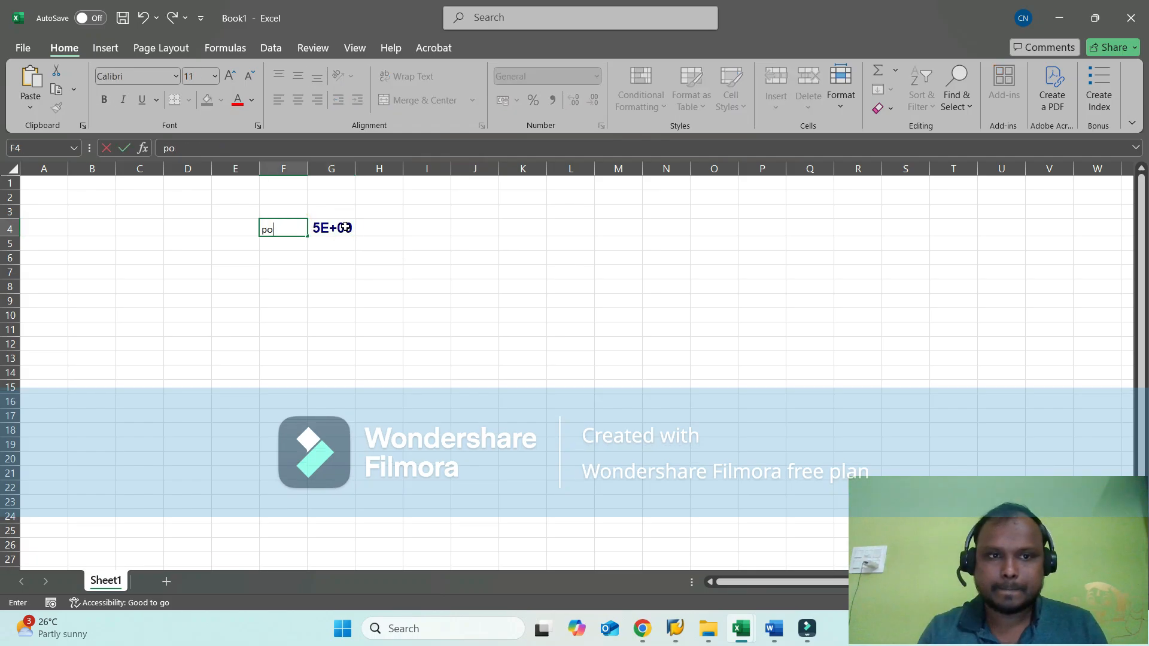
{"action": "key", "text": "Tab"}
- Return to SAP and start transaction VL10B for deliveries due from purchase orders
{"action": "key", "text": "alt+Tab"}
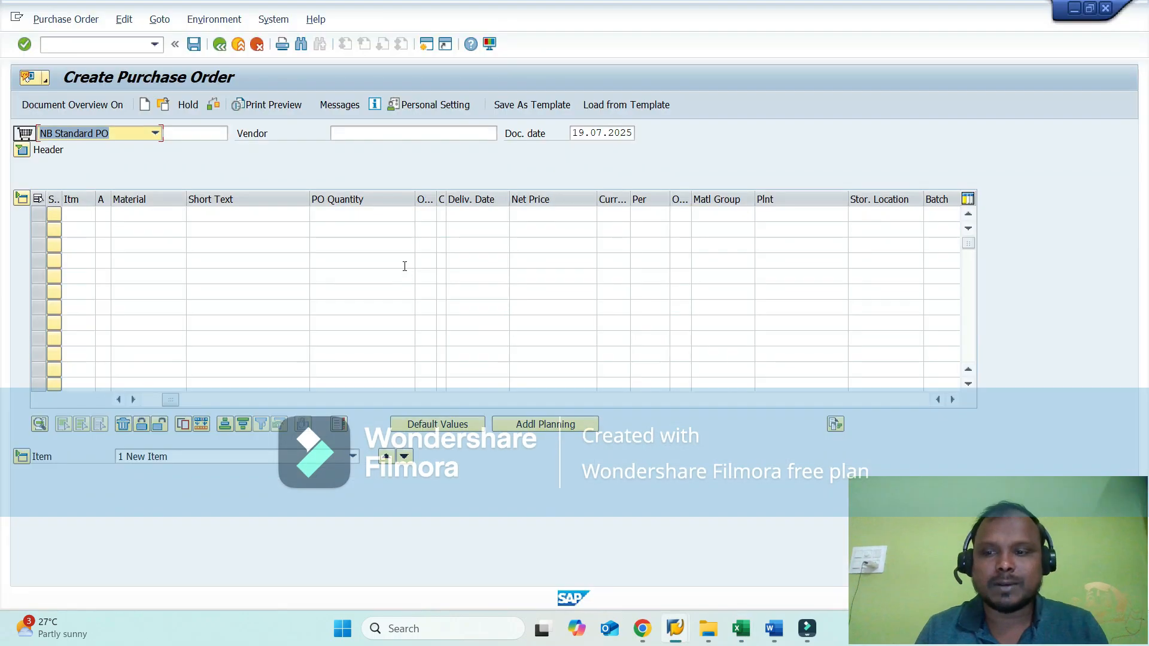
{"action": "left_click", "coordinate": [108, 47]}
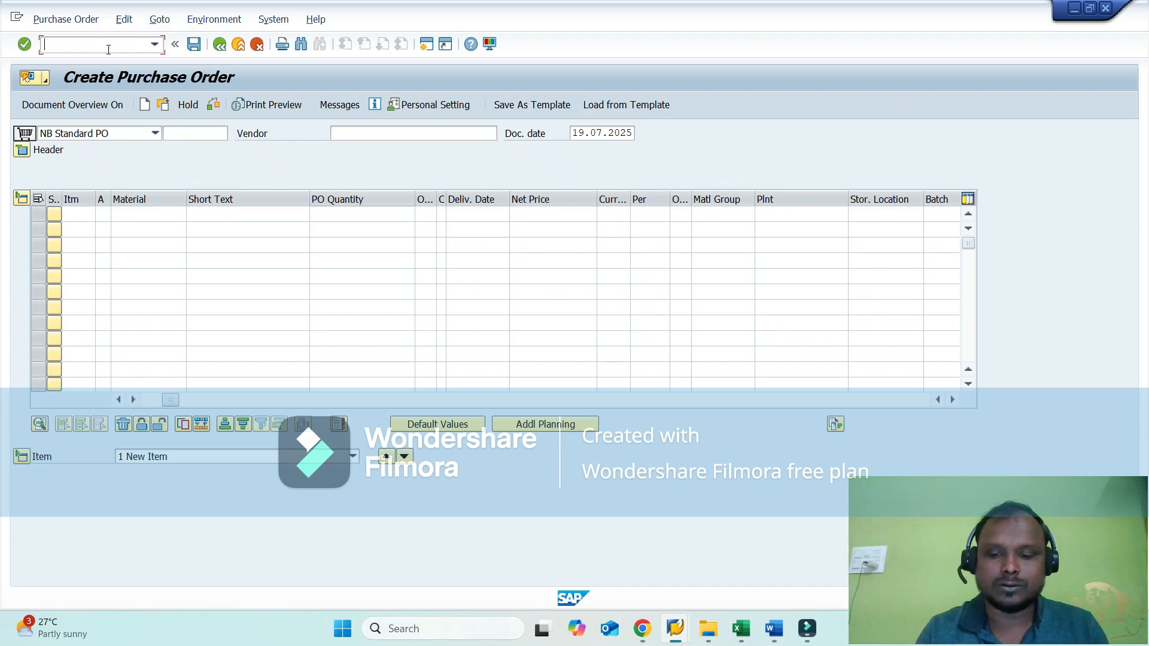
{"action": "type", "text": "/nvl10b"}
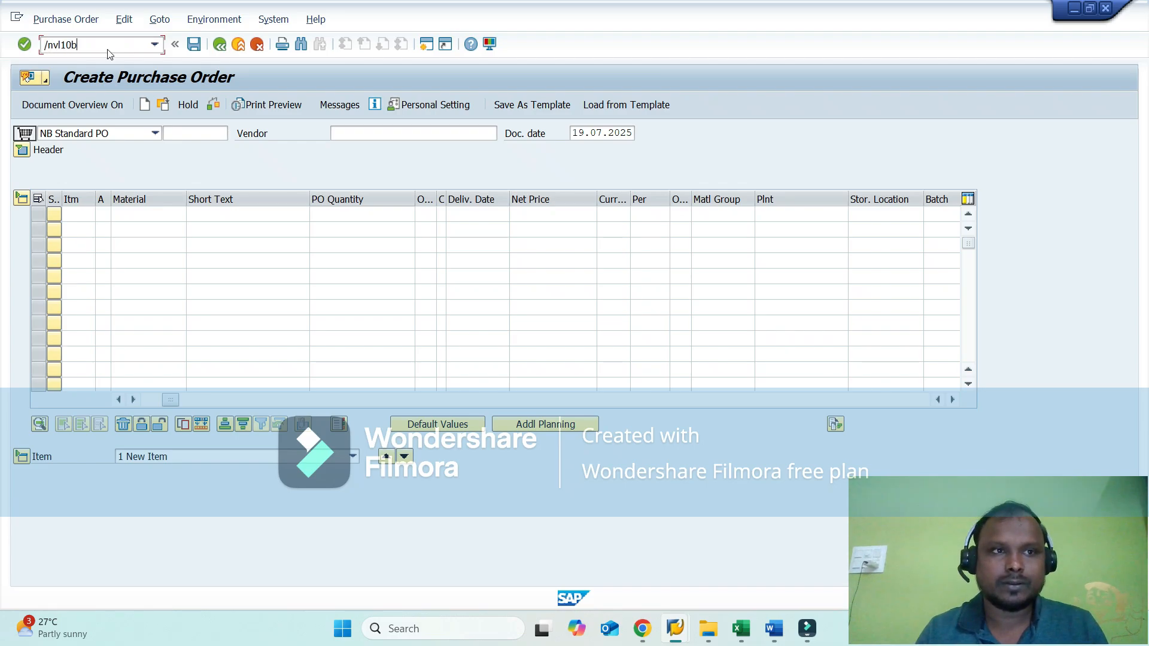
{"action": "key", "text": "Return"}
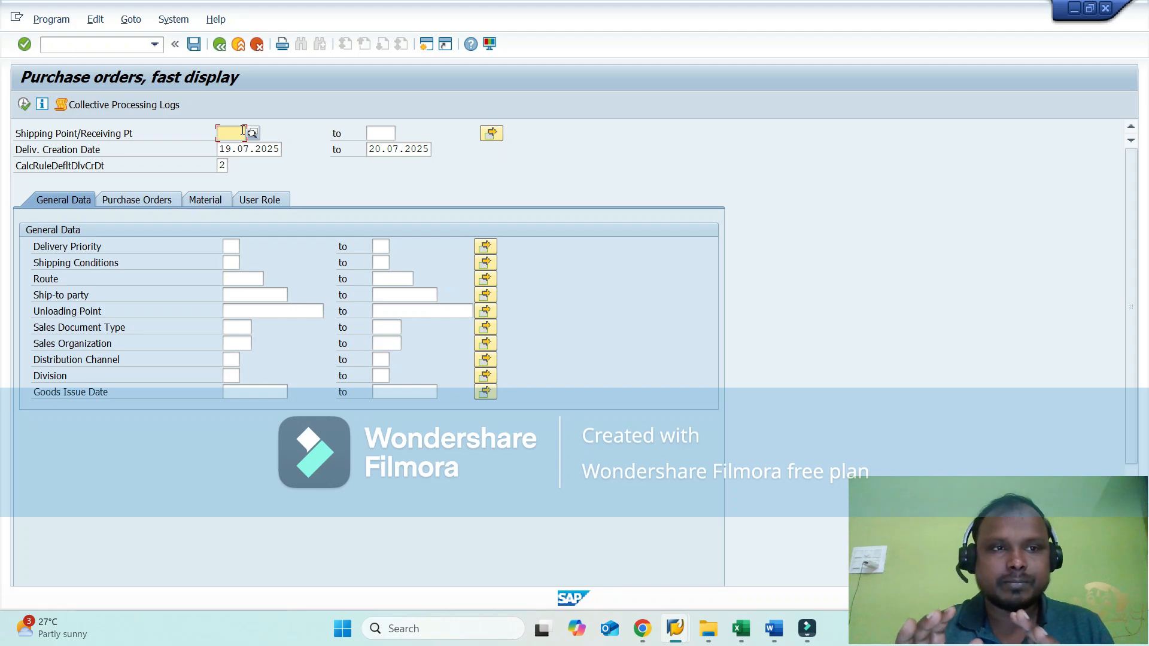
- Set the shipping point to 1301 and the start of the delivery creation date range to 18.07.2025
{"action": "type", "text": "1301"}
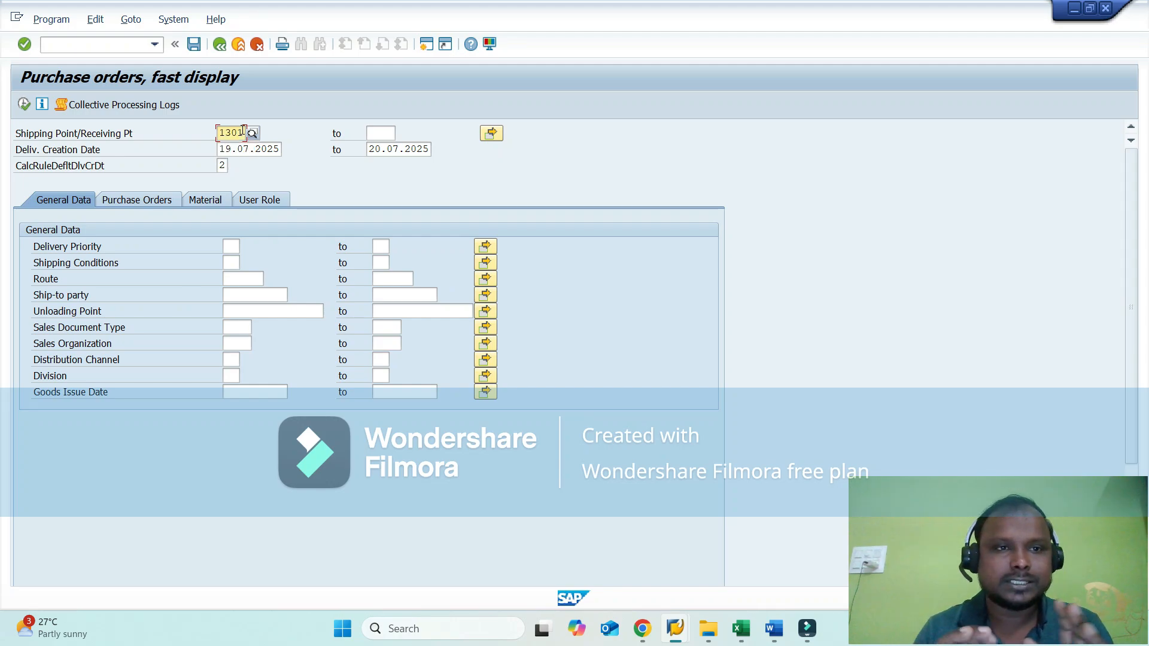
{"action": "key", "text": "Tab"}
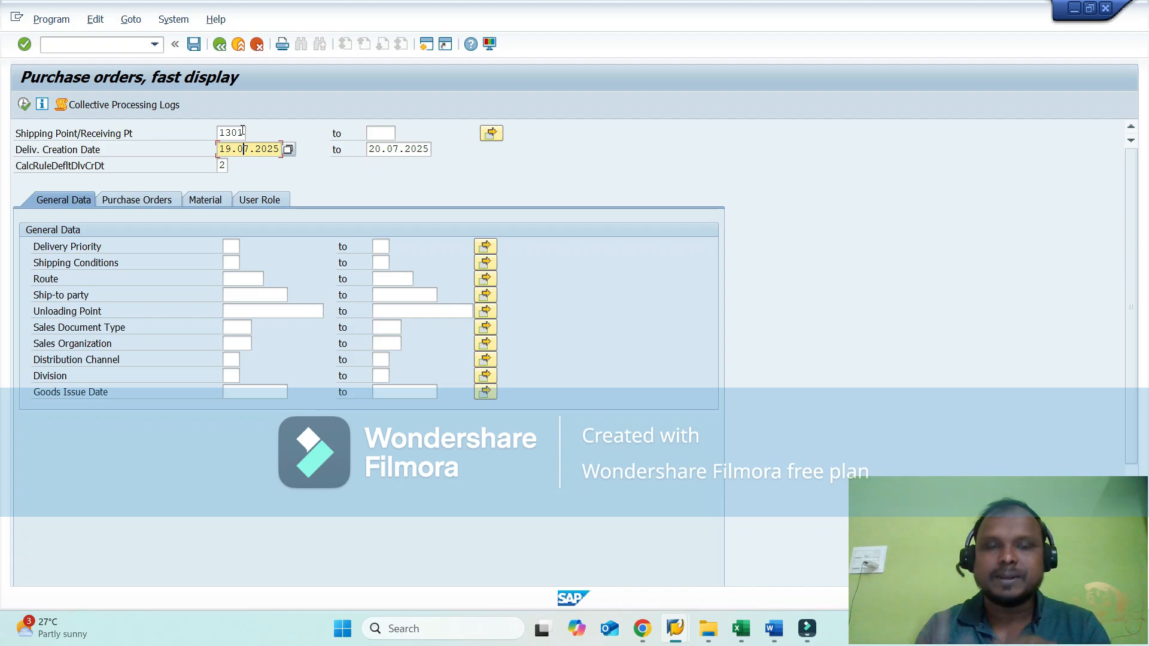
{"action": "key", "text": "Left"}
{"action": "key", "text": "Left"}
{"action": "key", "text": "Left"}
{"action": "key", "text": "Left"}
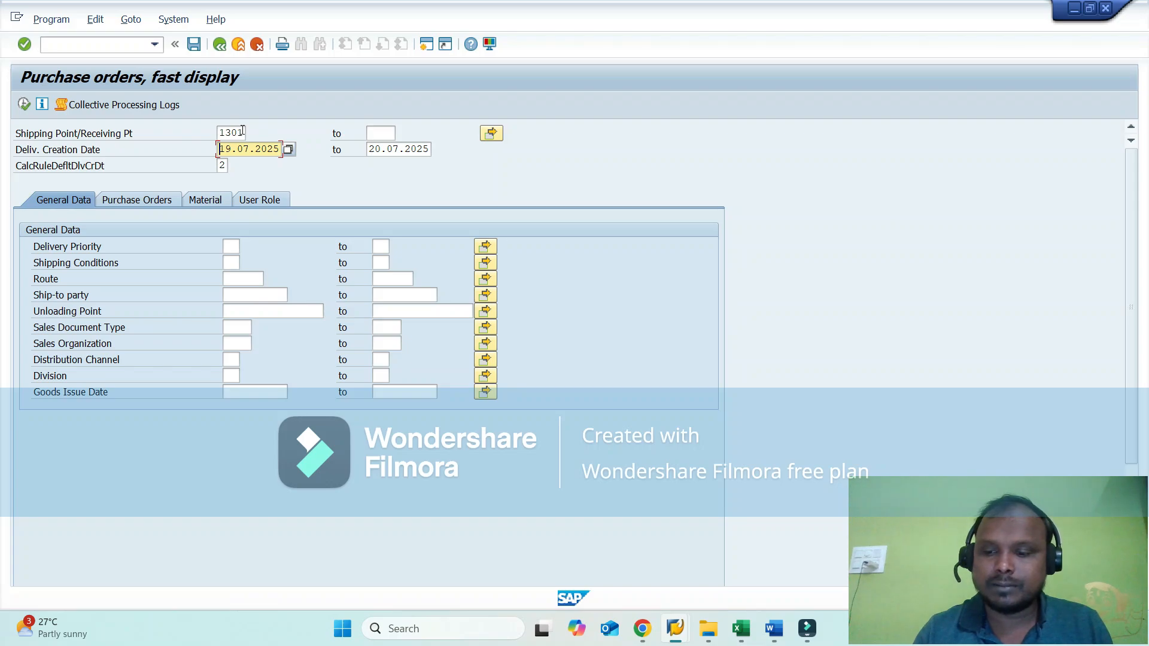
{"action": "key", "text": "BackSpace"}
{"action": "key", "text": "BackSpace"}
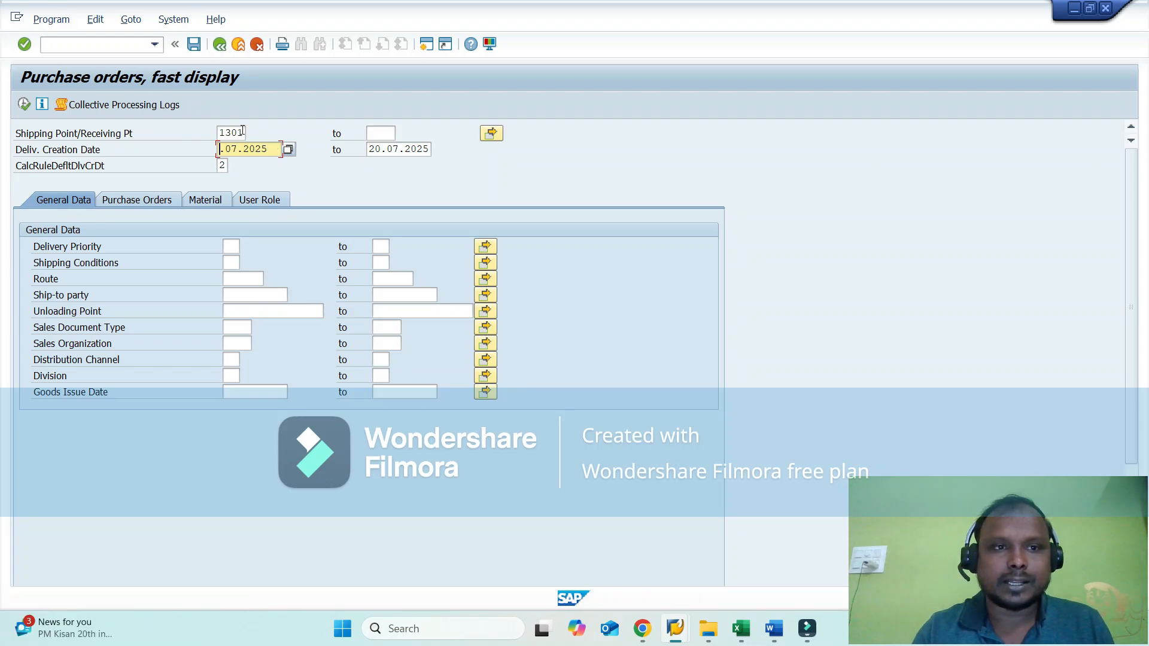
{"action": "type", "text": "18"}
{"action": "key", "text": "Tab"}
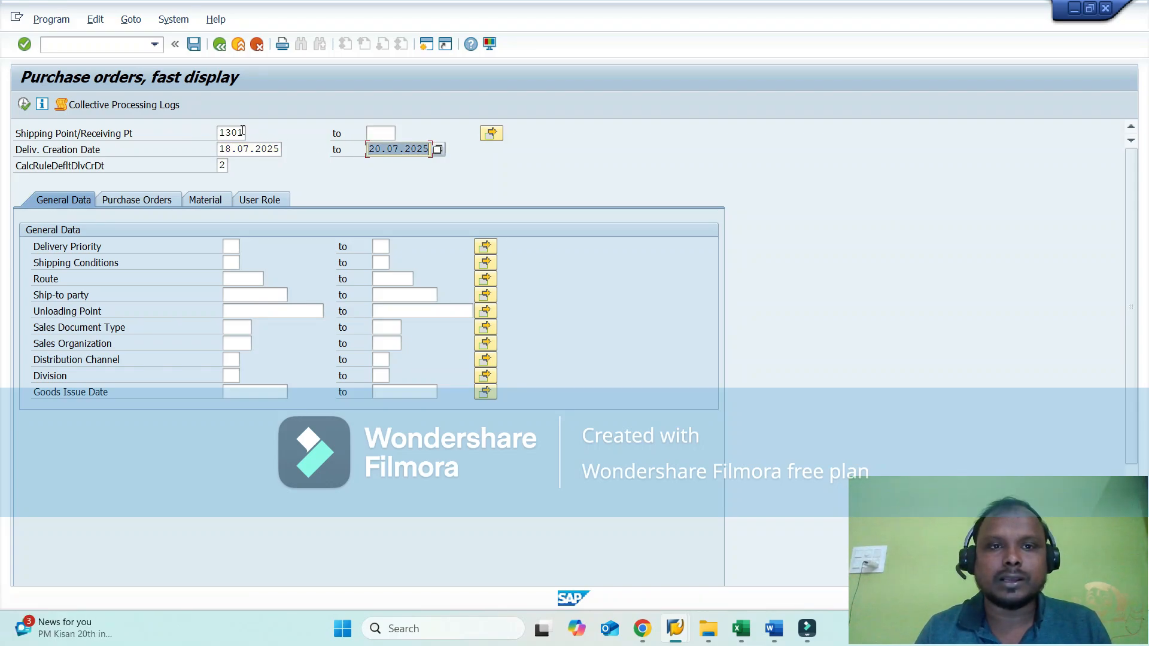
- Set the end of the delivery creation date range to 25.07.2025
{"action": "key", "text": "Left"}
{"action": "key", "text": "Left"}
{"action": "key", "text": "Left"}
{"action": "key", "text": "Left"}
{"action": "key", "text": "Left"}
{"action": "key", "text": "Left"}
{"action": "key", "text": "Left"}
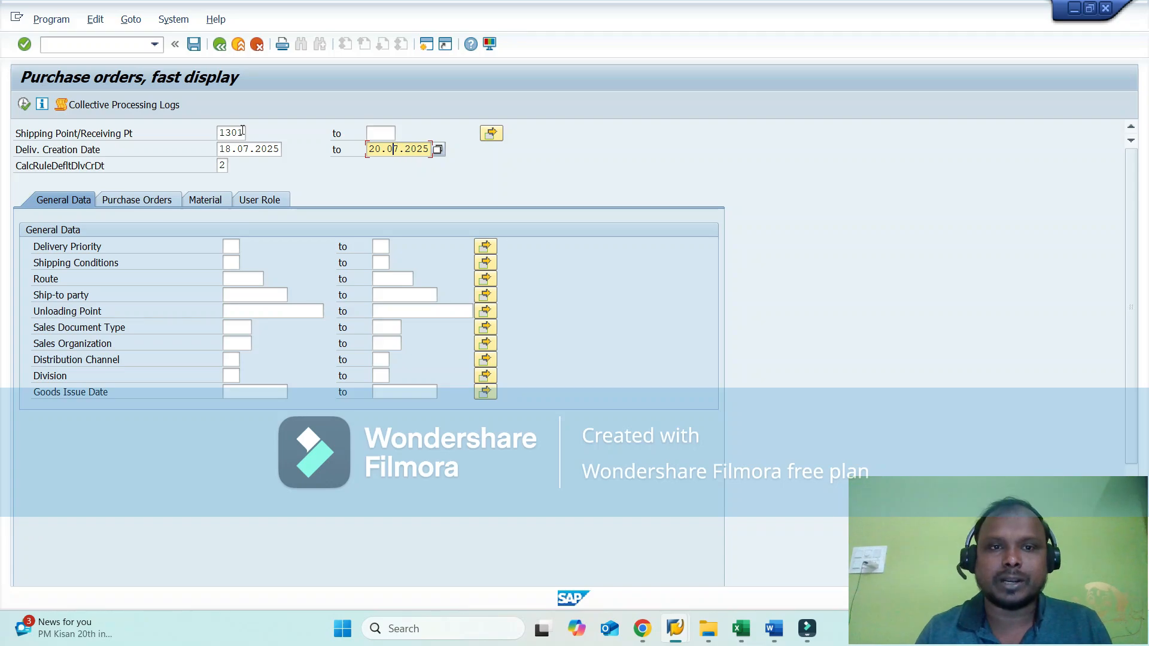
{"action": "key", "text": "Delete"}
{"action": "key", "text": "Delete"}
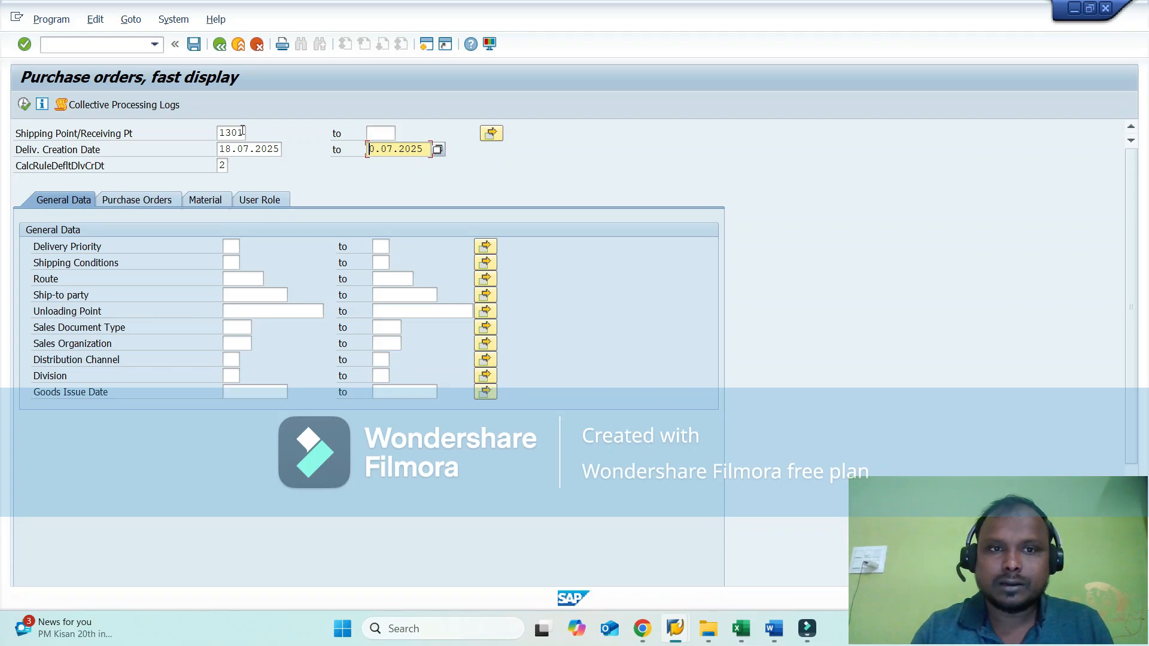
{"action": "type", "text": "25"}
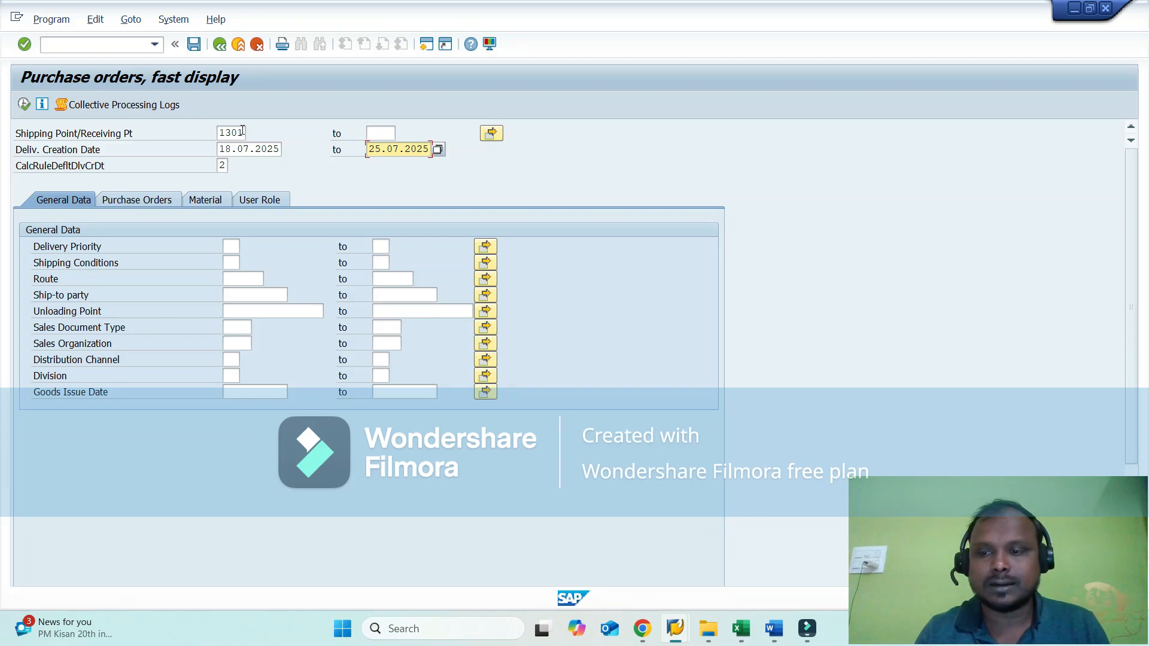
- Restrict the purchase order selection to the copied purchasing document number and run the shipping due list
{"action": "left_click", "coordinate": [161, 200]}
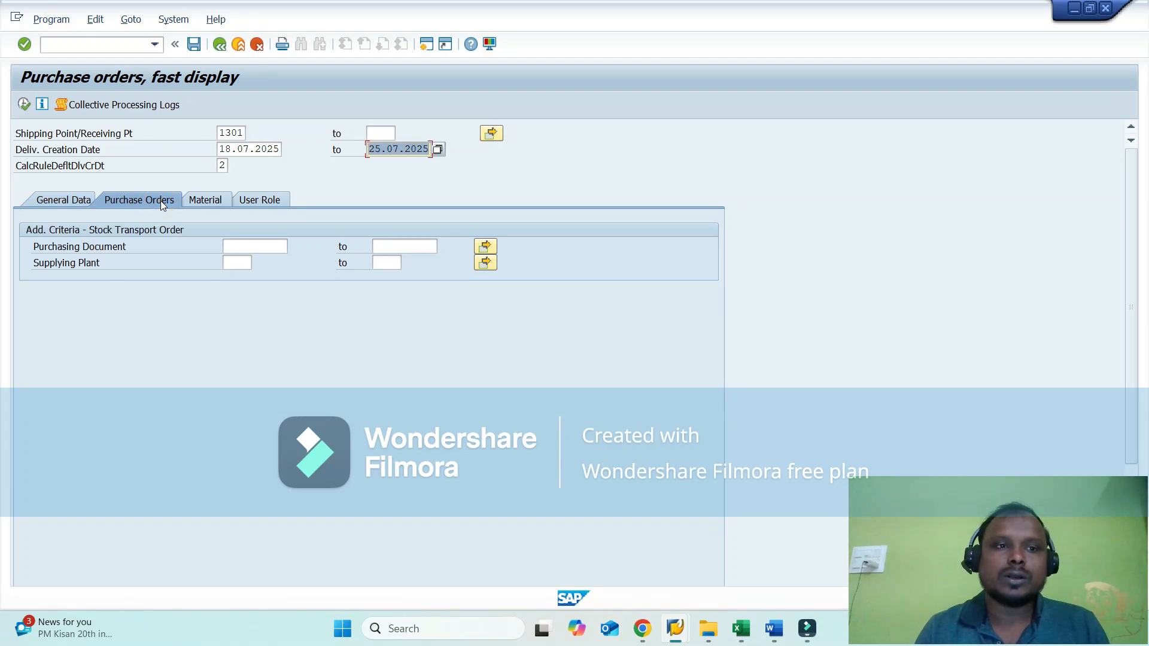
{"action": "left_click", "coordinate": [257, 246]}
{"action": "key", "text": "ctrl+v"}
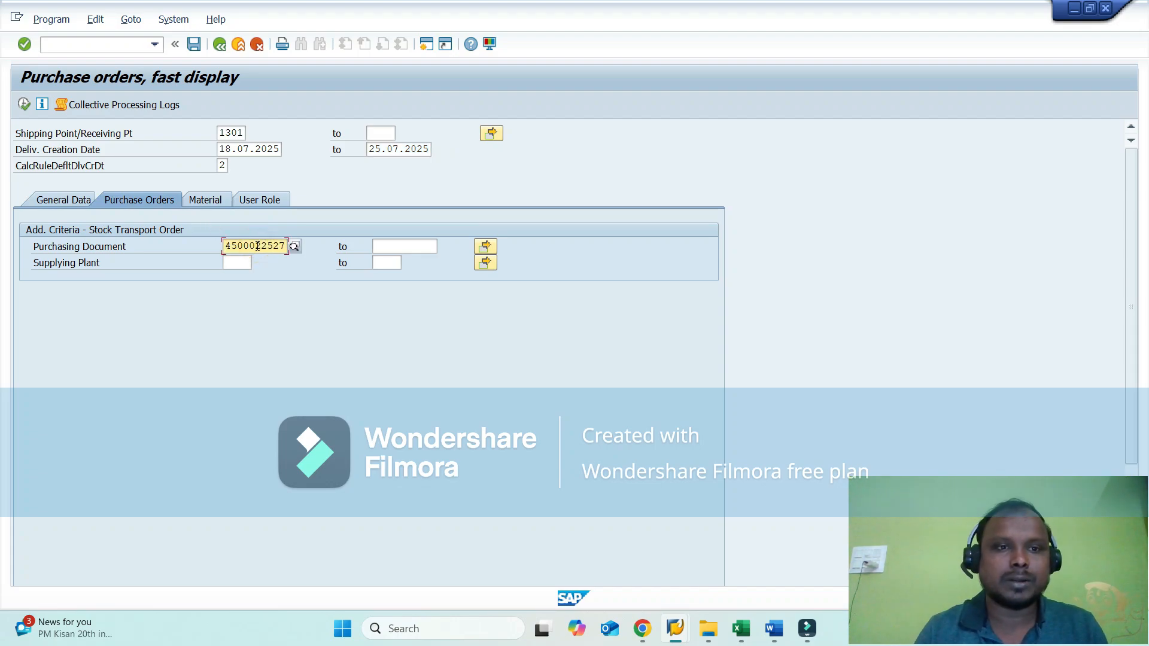
{"action": "key", "text": "F8"}
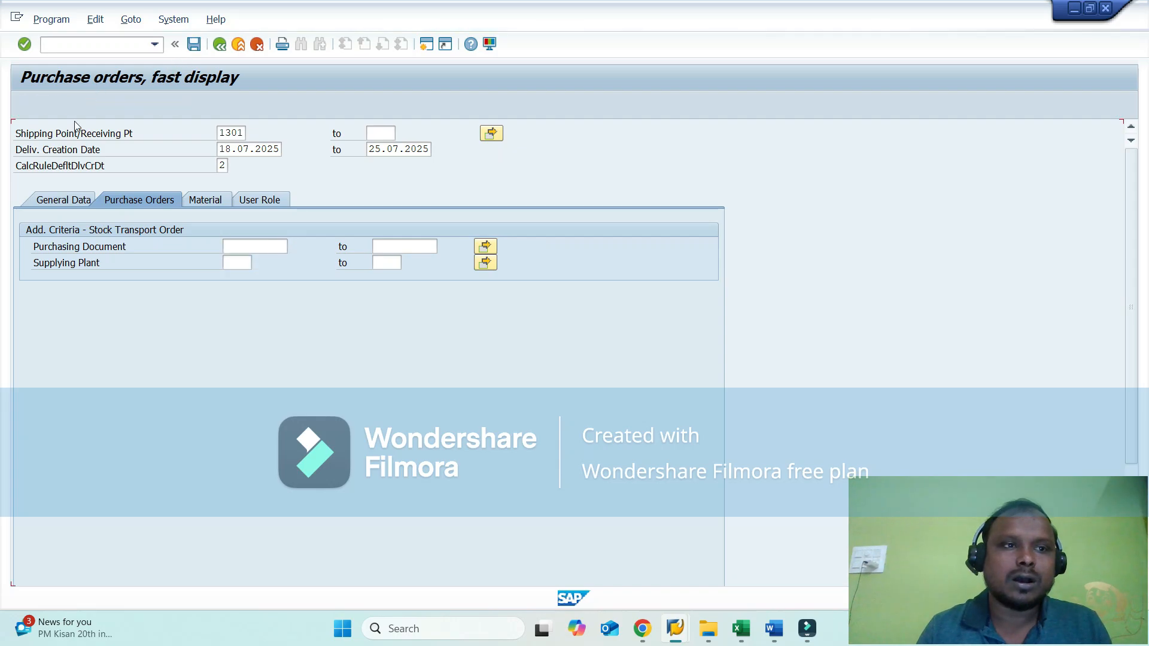
{"action": "left_click", "coordinate": [26, 109]}
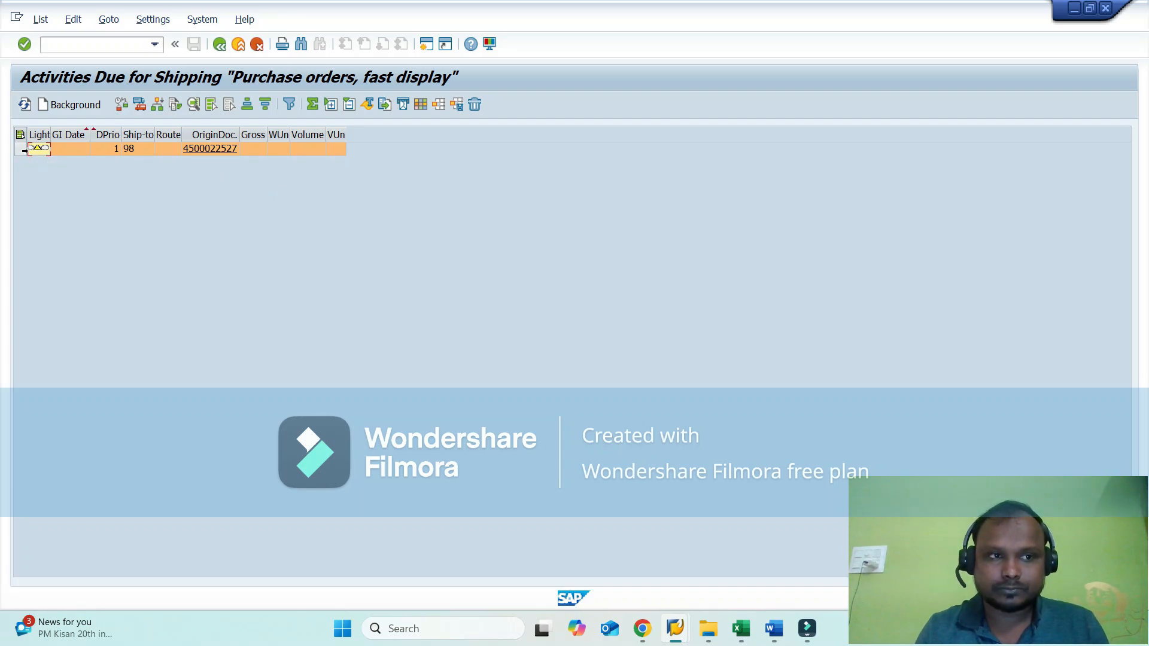
- Create the delivery in the background for the due purchase order line and display the resulting outbound delivery
{"action": "left_click", "coordinate": [21, 150]}
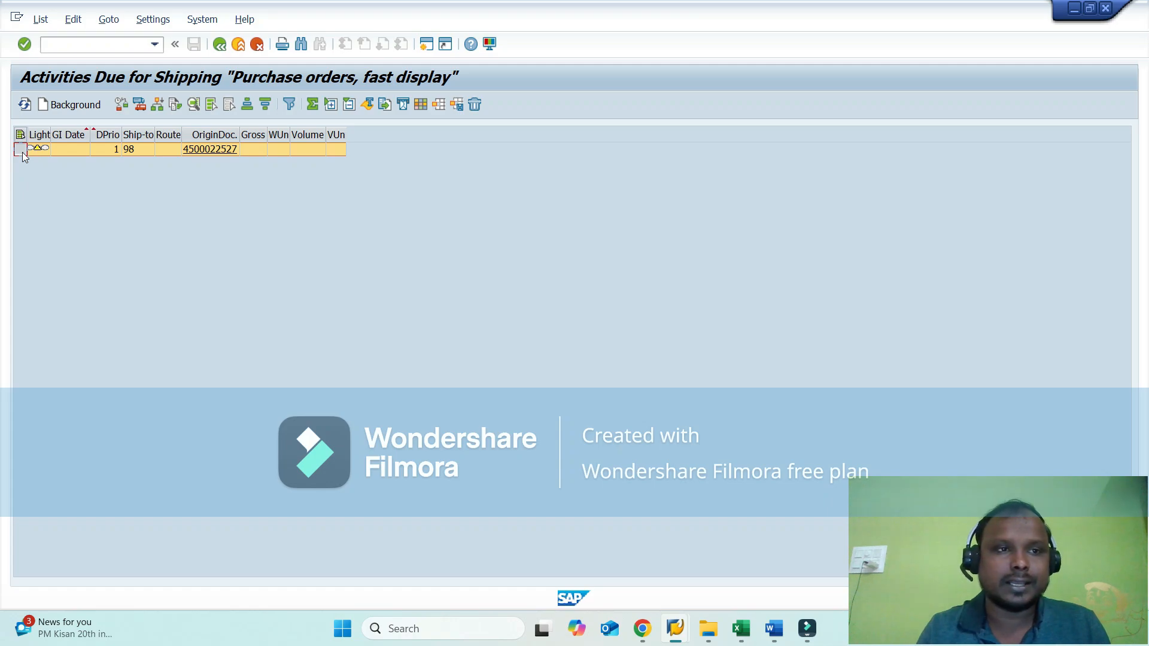
{"action": "left_click", "coordinate": [79, 109]}
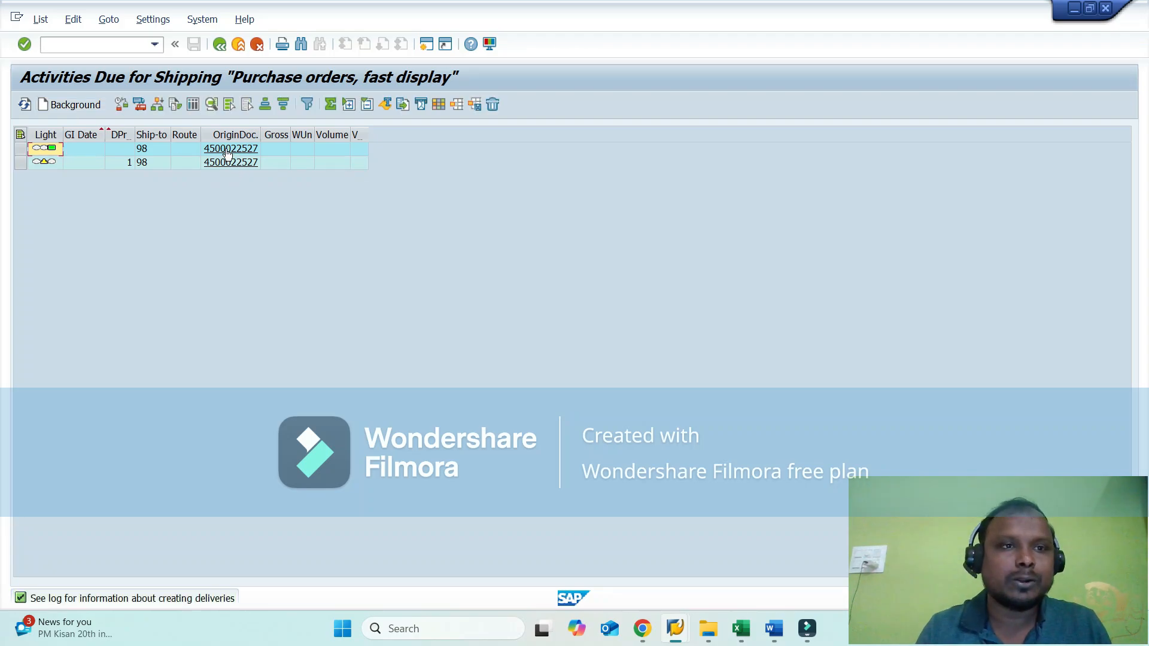
{"action": "left_click", "coordinate": [140, 106]}
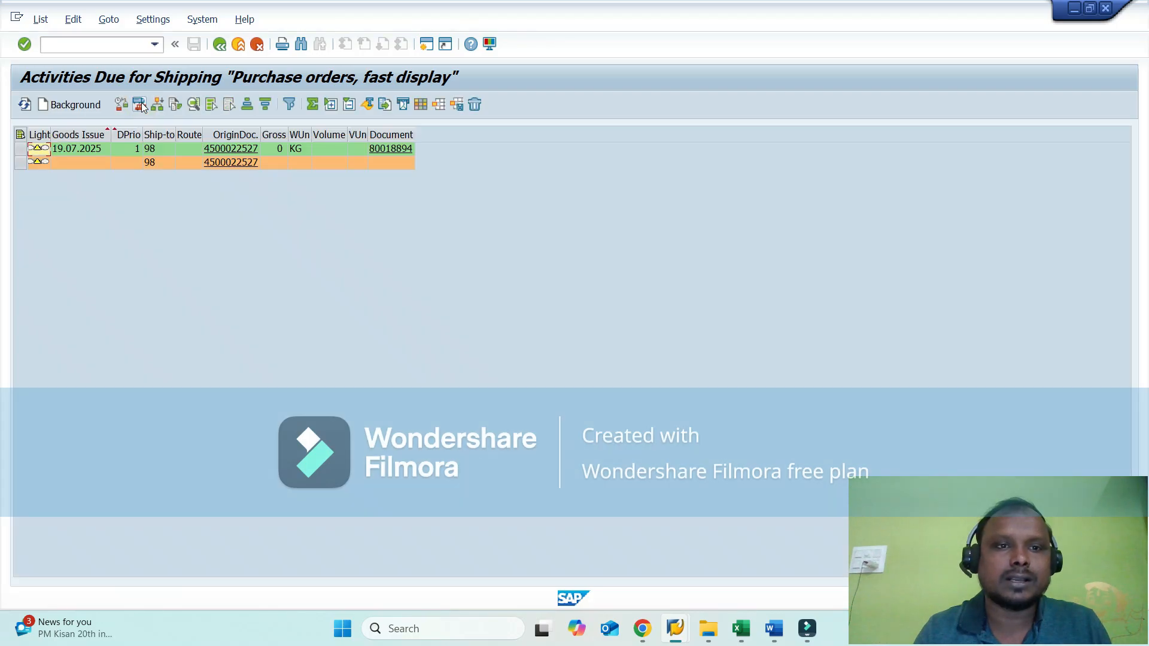
{"action": "left_click", "coordinate": [383, 149]}
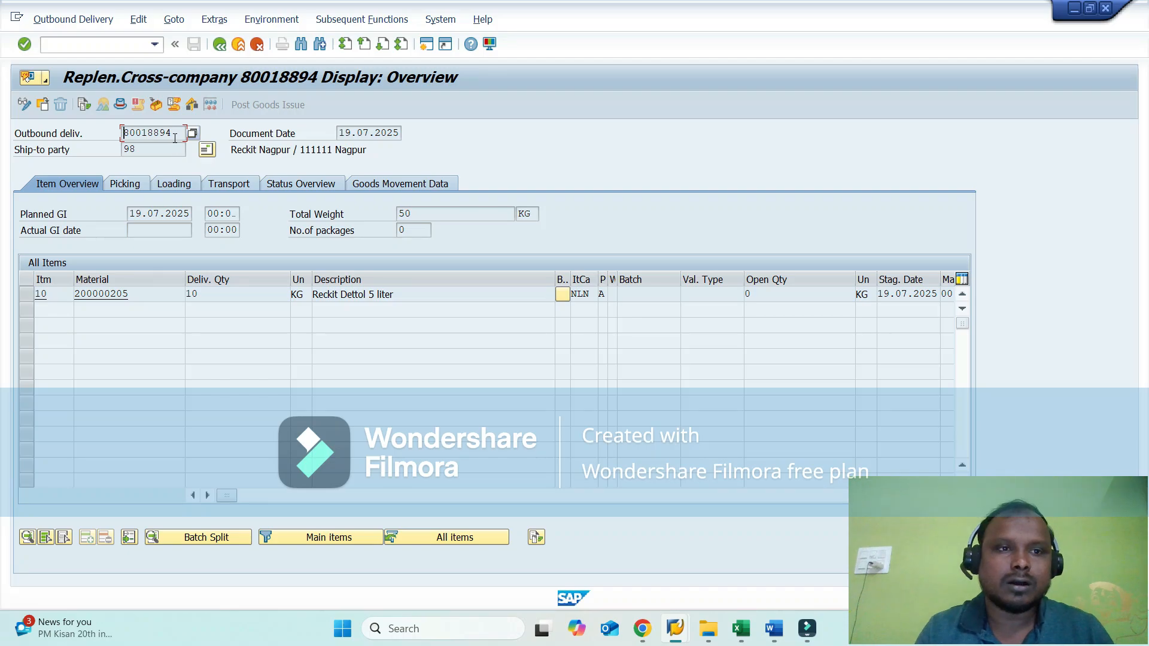
- Copy the outbound delivery number into cell G5 of the Excel sheet, below the PO number
{"action": "left_click_drag", "start_coordinate": [173, 134], "coordinate": [55, 126]}
{"action": "key", "text": "ctrl+c"}
{"action": "key", "text": "alt+Tab"}
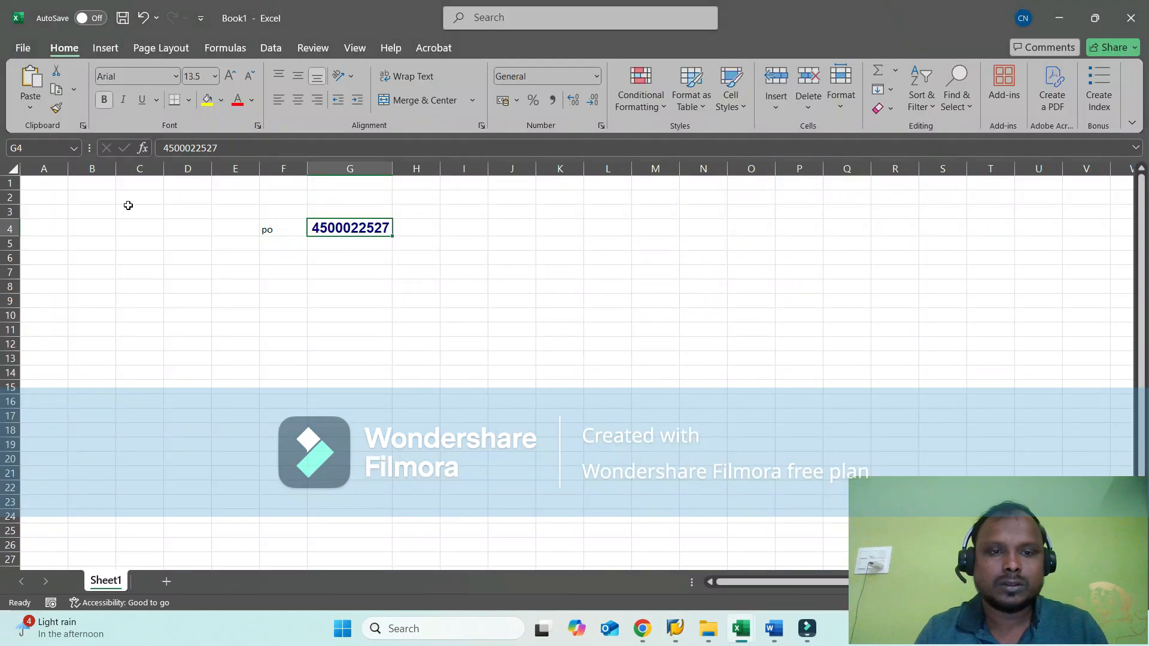
{"action": "left_click", "coordinate": [322, 247]}
{"action": "key", "text": "ctrl+v"}
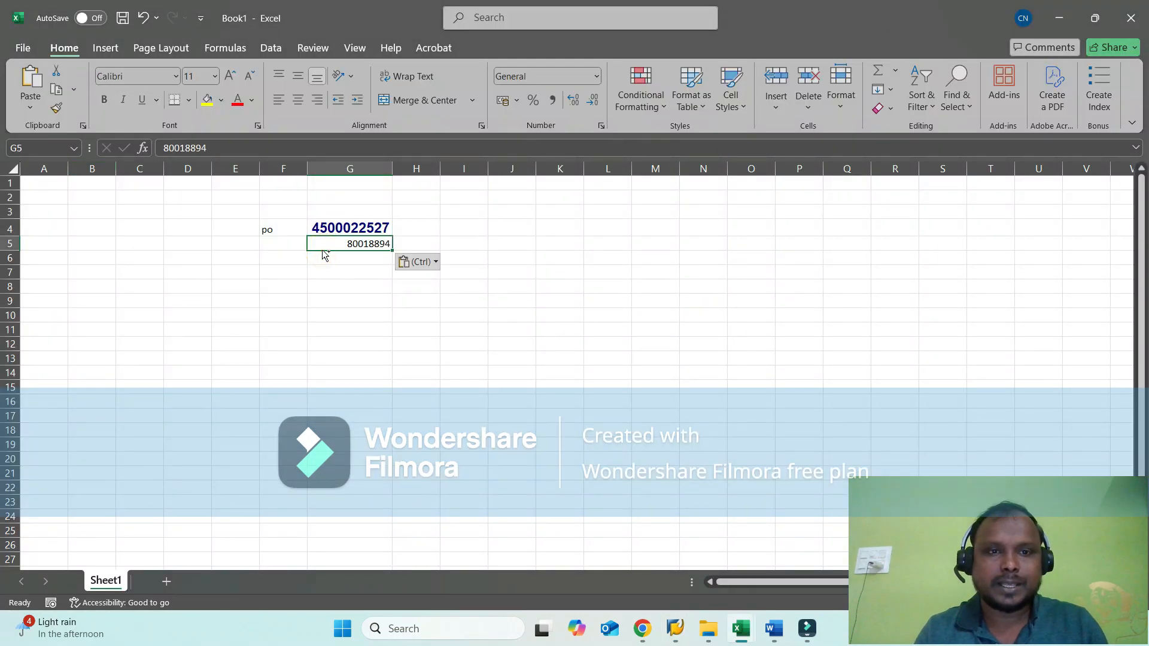
- Switch back to SAP, return from the delivery to the shipping due list and refresh the list
{"action": "key", "text": "alt+Tab"}
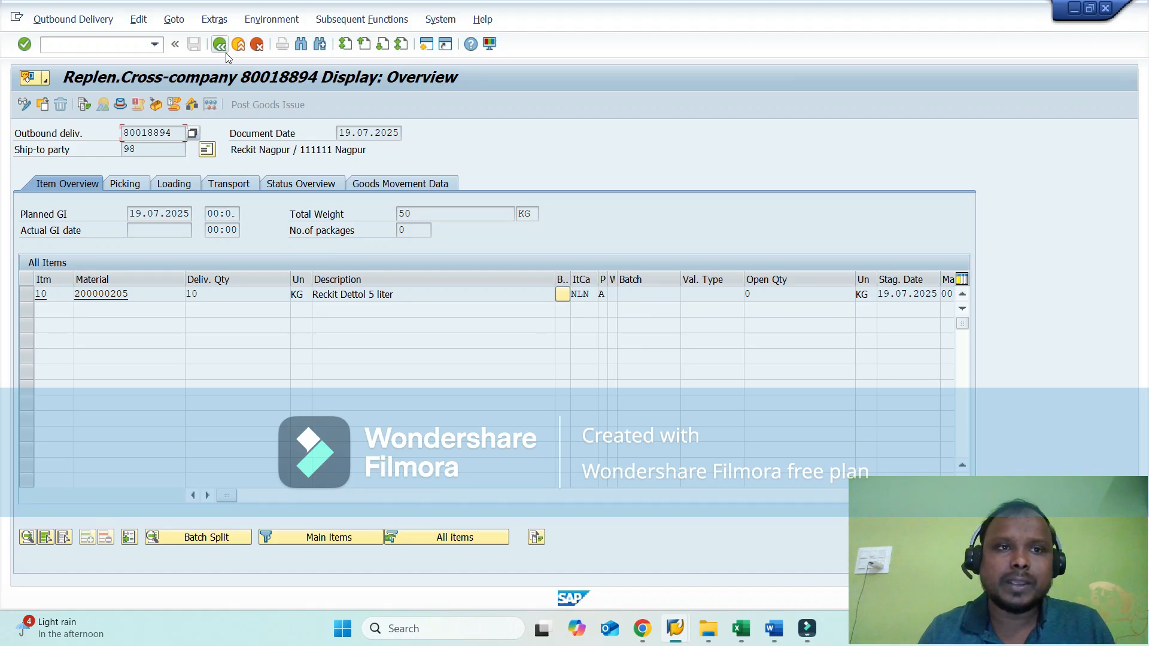
{"action": "left_click", "coordinate": [220, 45]}
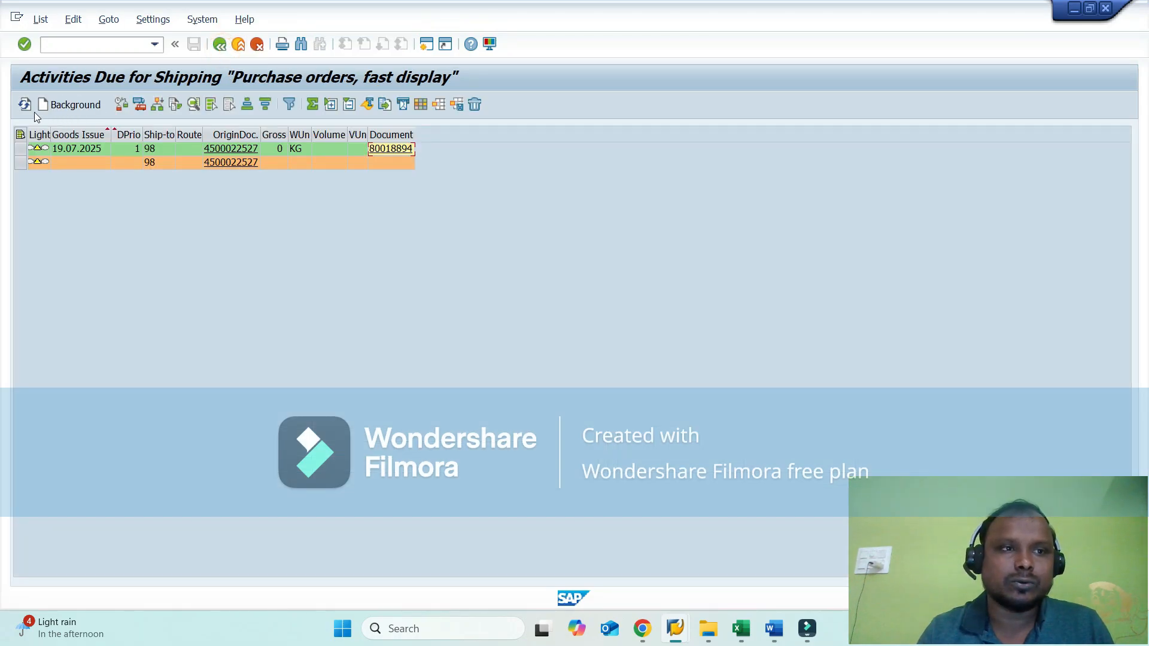
{"action": "left_click", "coordinate": [25, 105]}
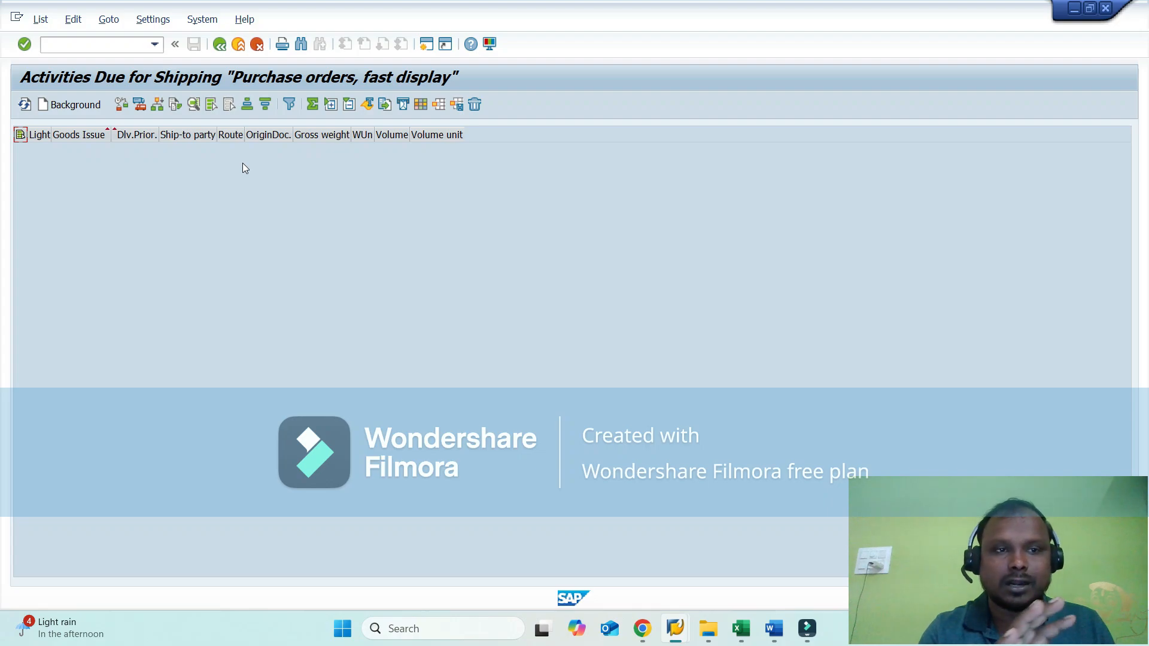
- Start transaction VL02N in place of the due list and open the proposed outbound delivery for changing
{"action": "left_click", "coordinate": [87, 48]}
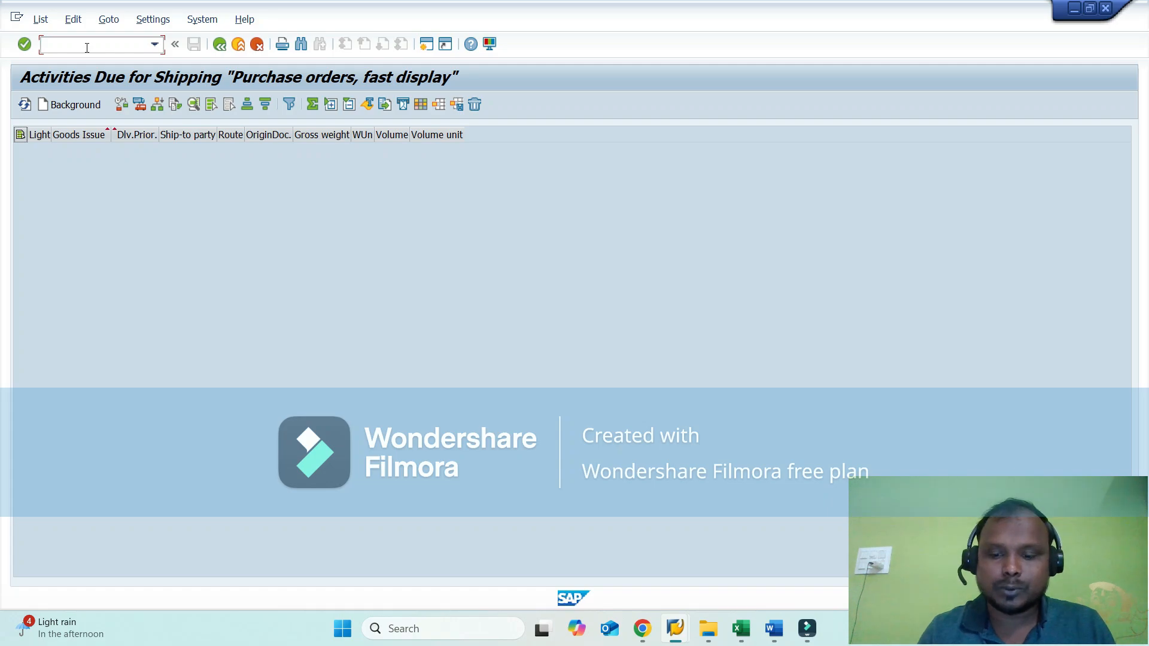
{"action": "type", "text": "/nvl02n"}
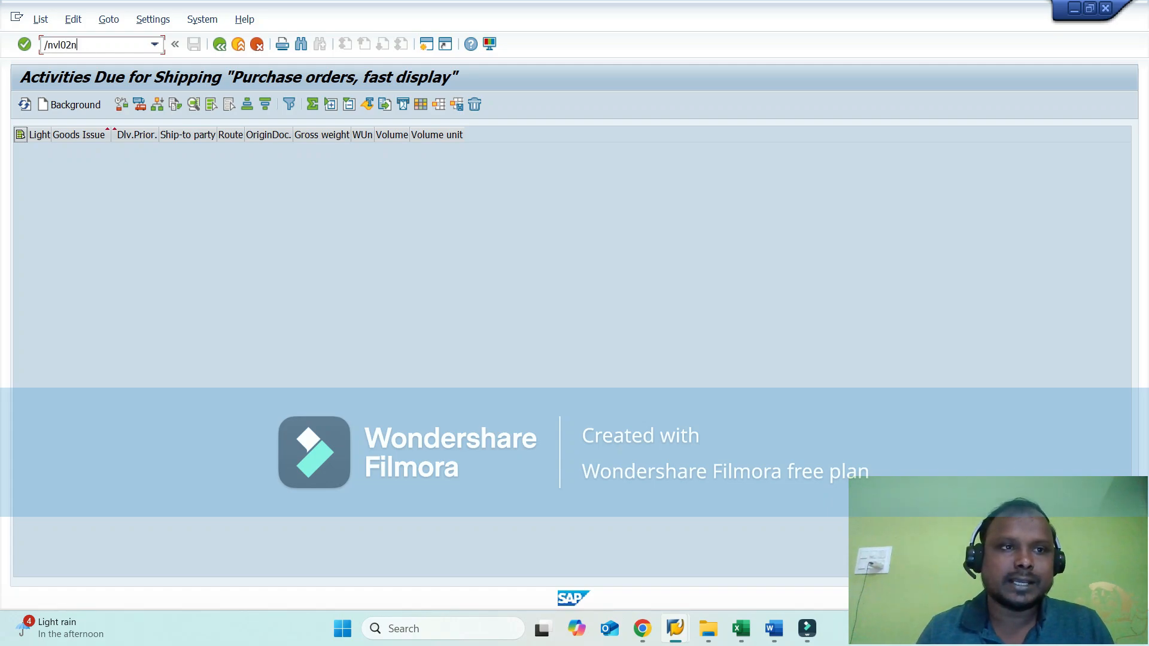
{"action": "key", "text": "Return"}
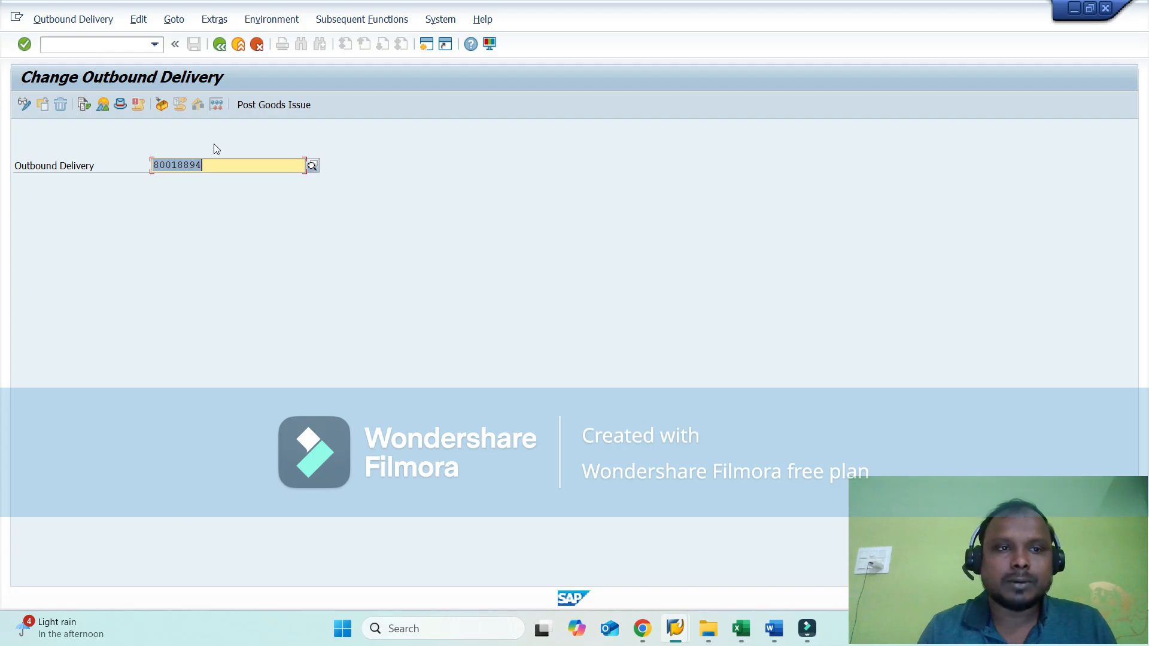
{"action": "left_click", "coordinate": [215, 172]}
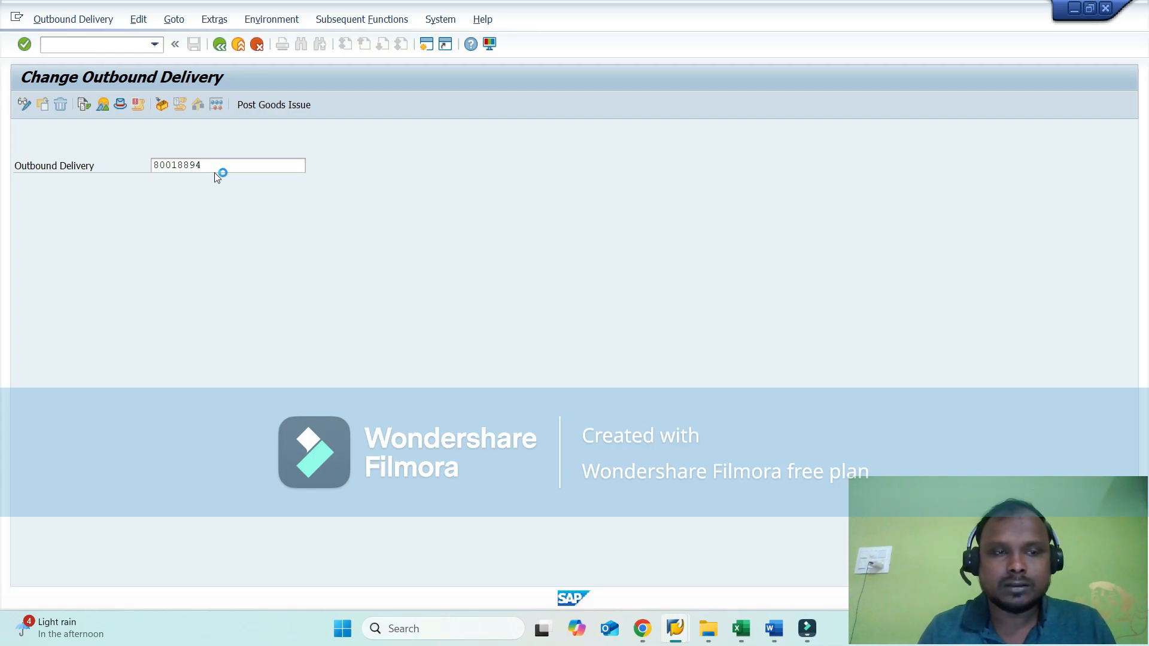
{"action": "key", "text": "Return"}
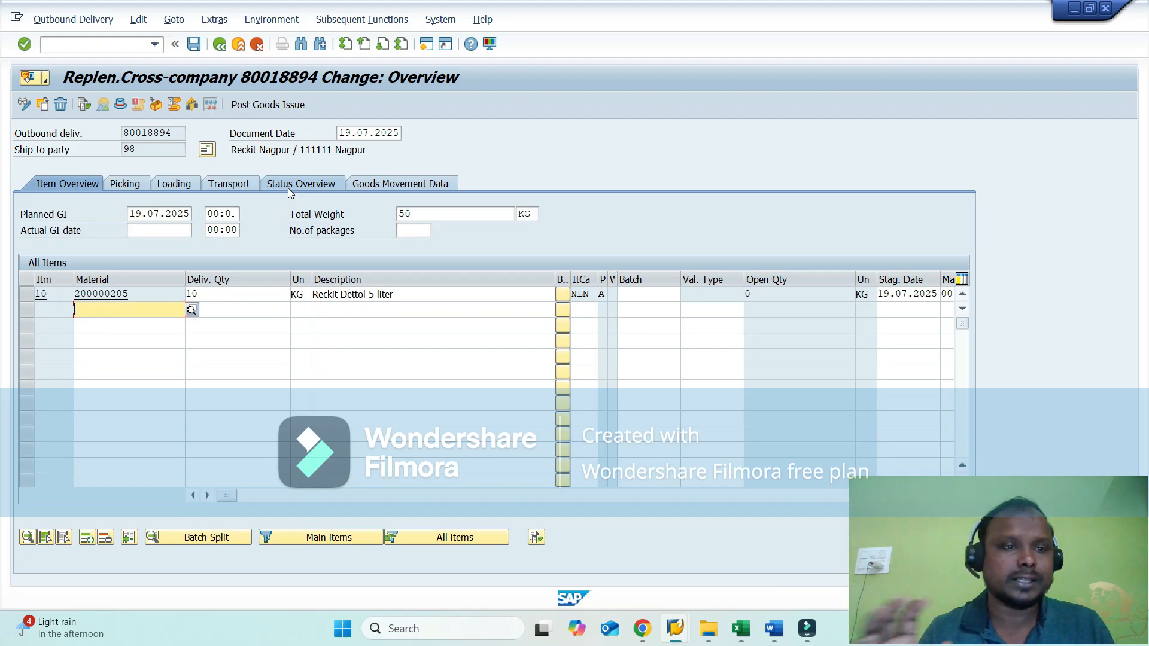
- Examine item 10's overview and picking data, including its delivery quantity, picked quantity and batch fields
{"action": "left_click", "coordinate": [156, 298]}
{"action": "key", "text": "Tab"}
{"action": "key", "text": "Tab"}
{"action": "key", "text": "Tab"}
{"action": "key", "text": "Tab"}
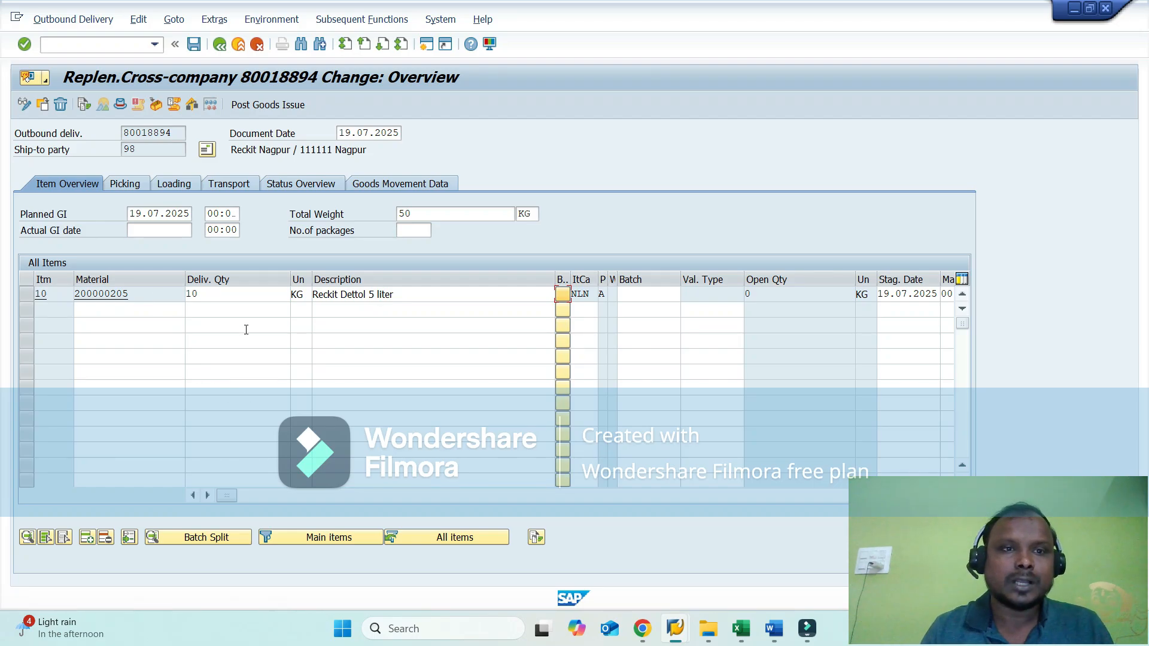
{"action": "left_click", "coordinate": [128, 185]}
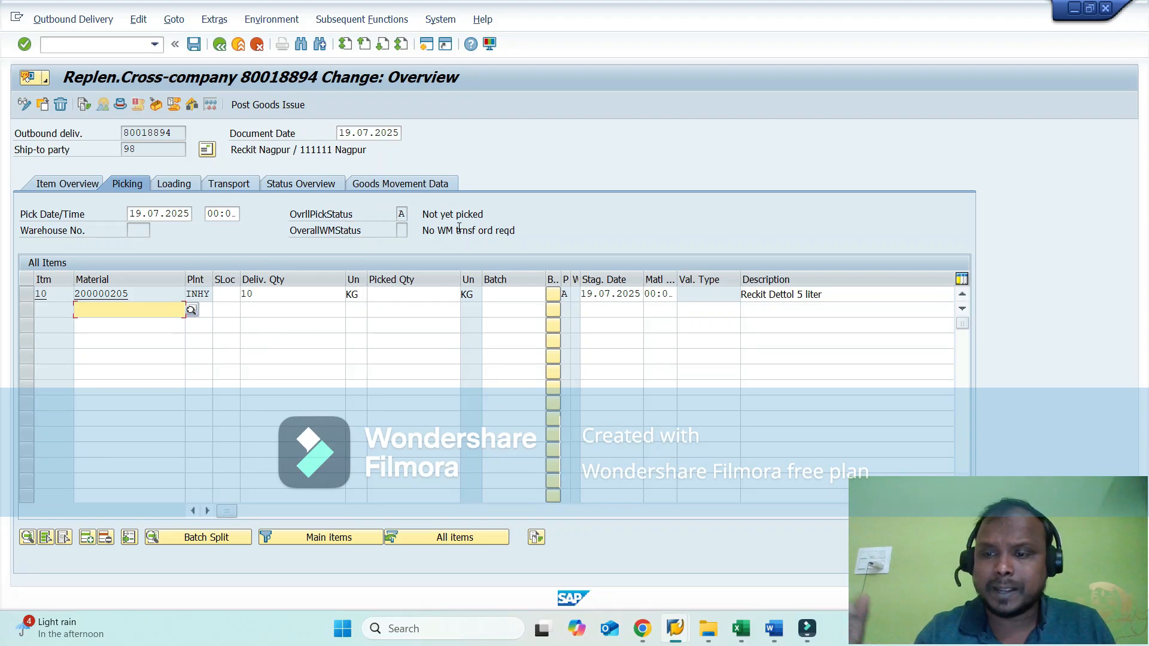
{"action": "left_click", "coordinate": [316, 295]}
{"action": "left_click", "coordinate": [403, 295]}
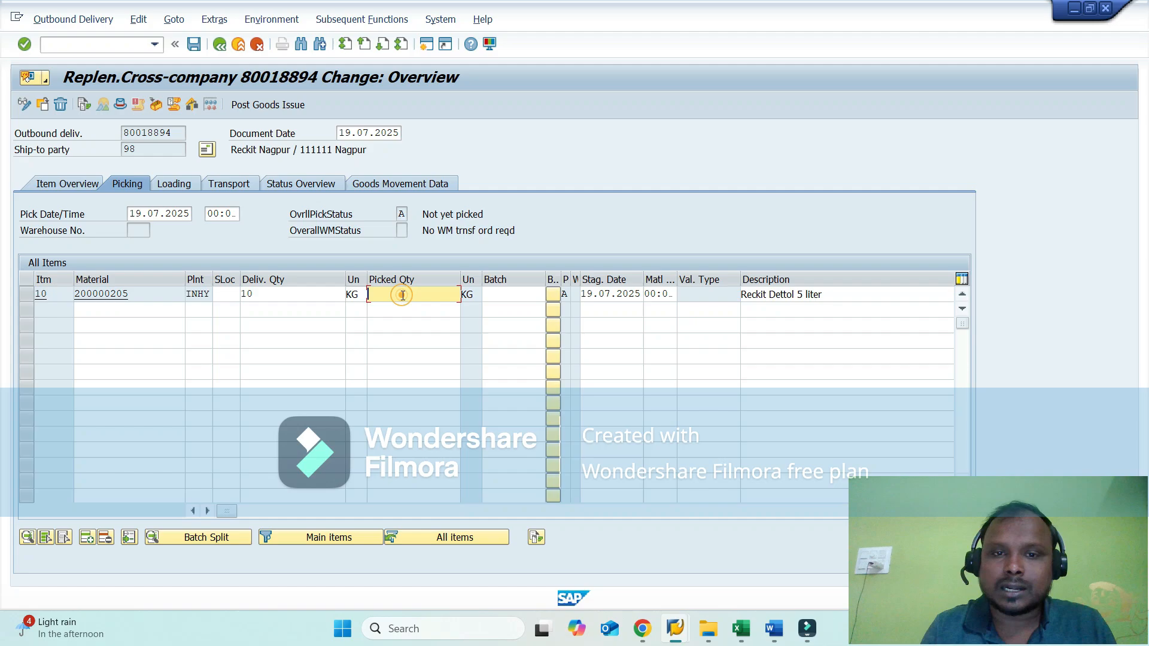
{"action": "left_click", "coordinate": [514, 297]}
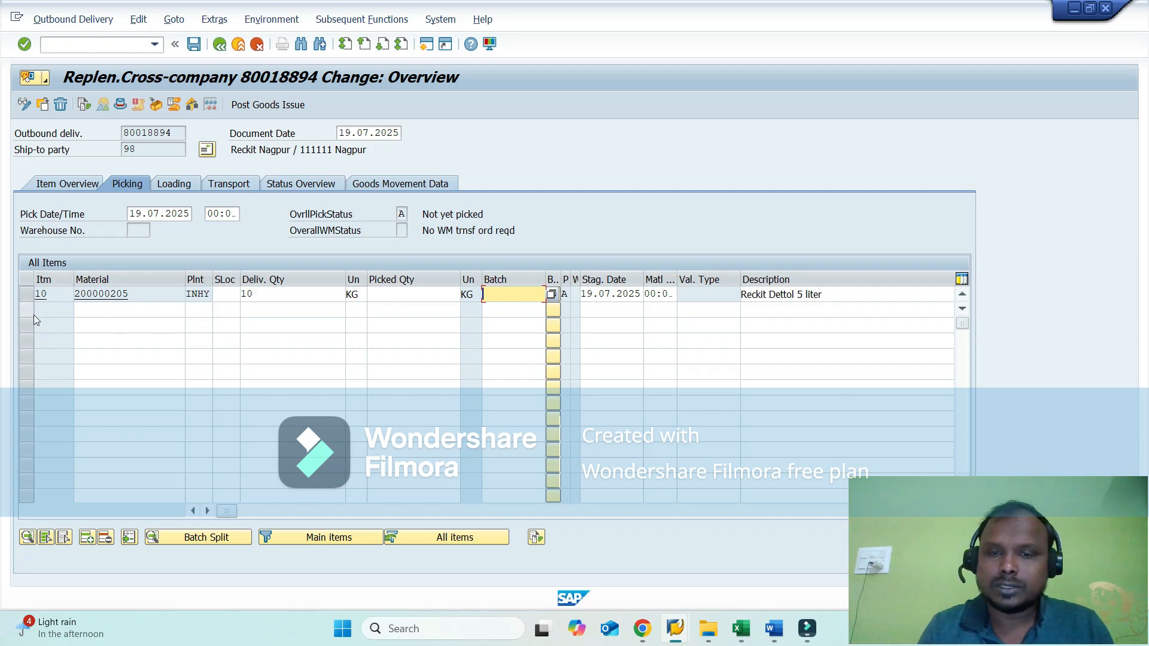
- Add a batch split to item 10 with batch HYD456, storage location 0001 and a delivery quantity of 10
{"action": "left_click", "coordinate": [26, 294]}
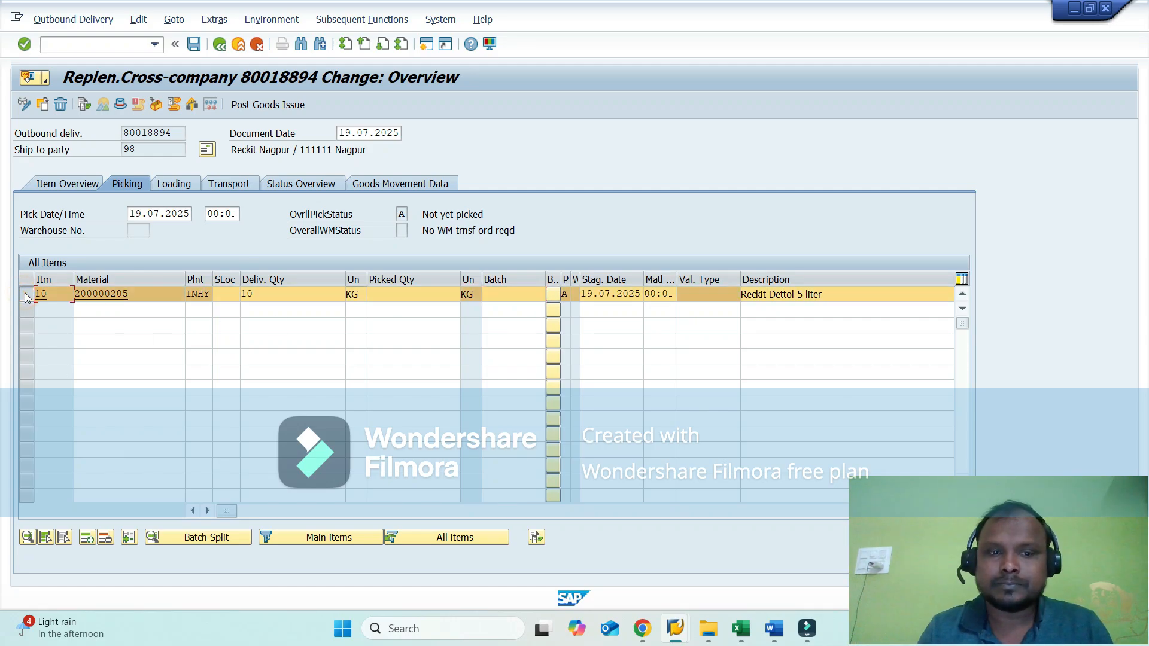
{"action": "left_click", "coordinate": [219, 541]}
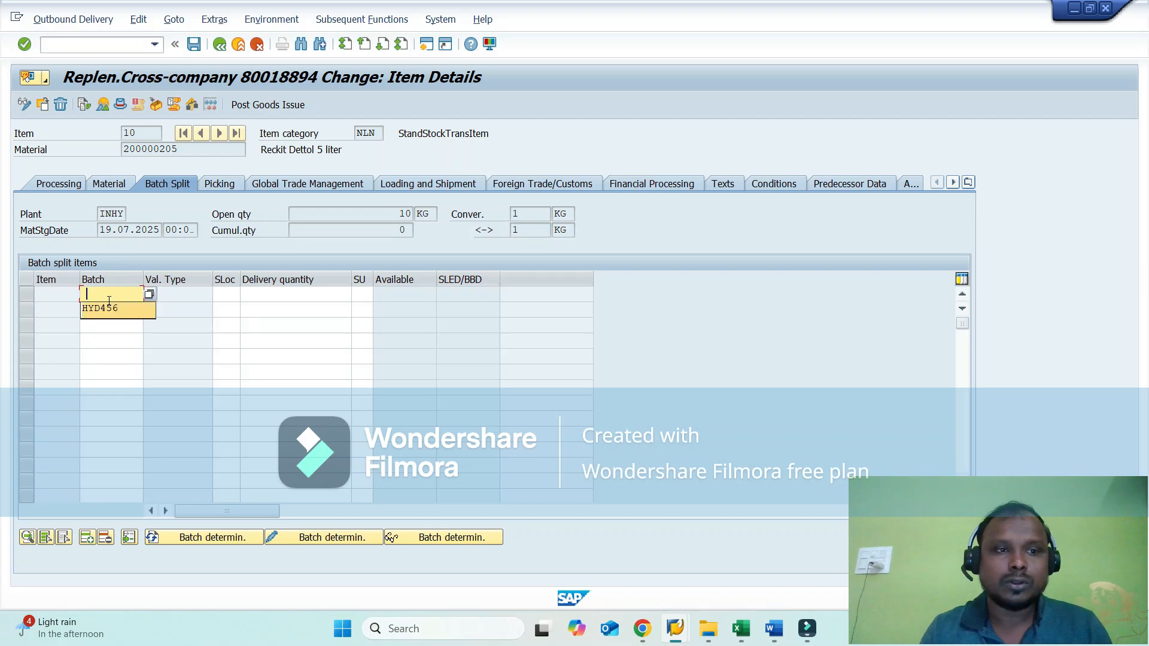
{"action": "left_click", "coordinate": [109, 305]}
{"action": "key", "text": "Tab"}
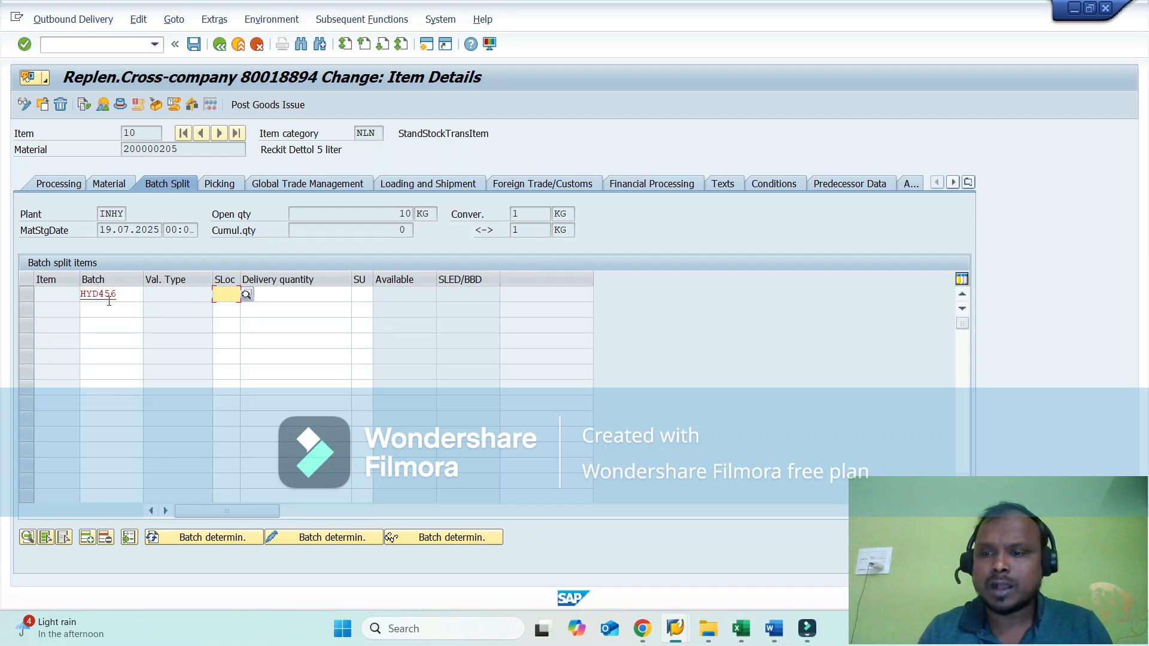
{"action": "key", "text": "Down"}
{"action": "key", "text": "Down"}
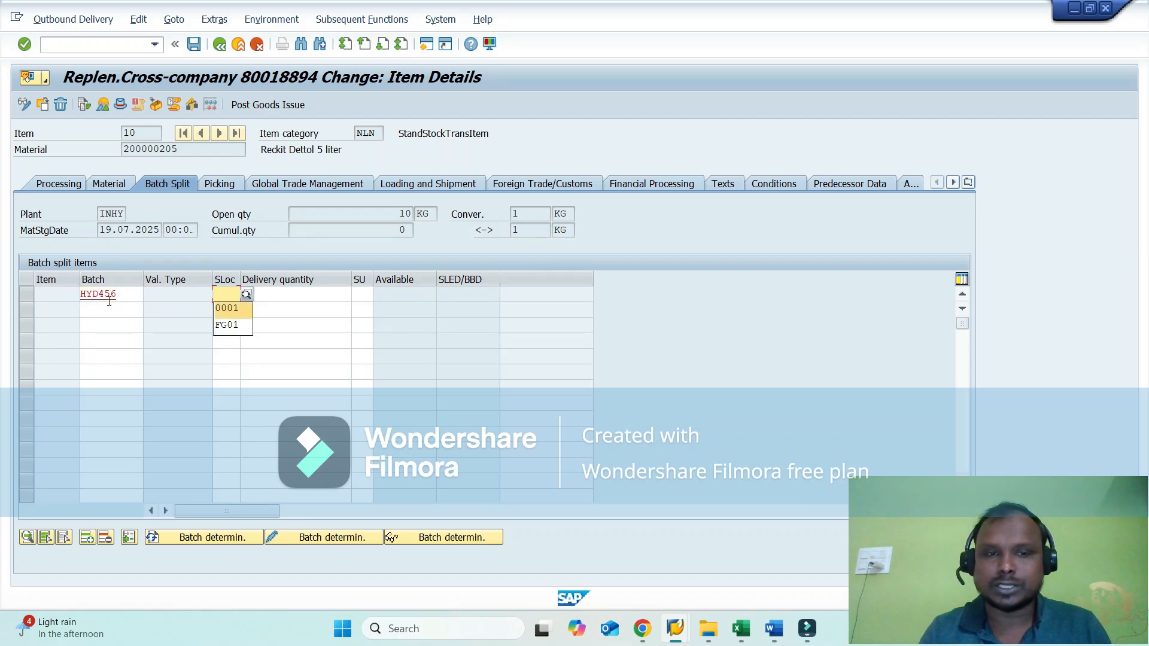
{"action": "key", "text": "Return"}
{"action": "key", "text": "Tab"}
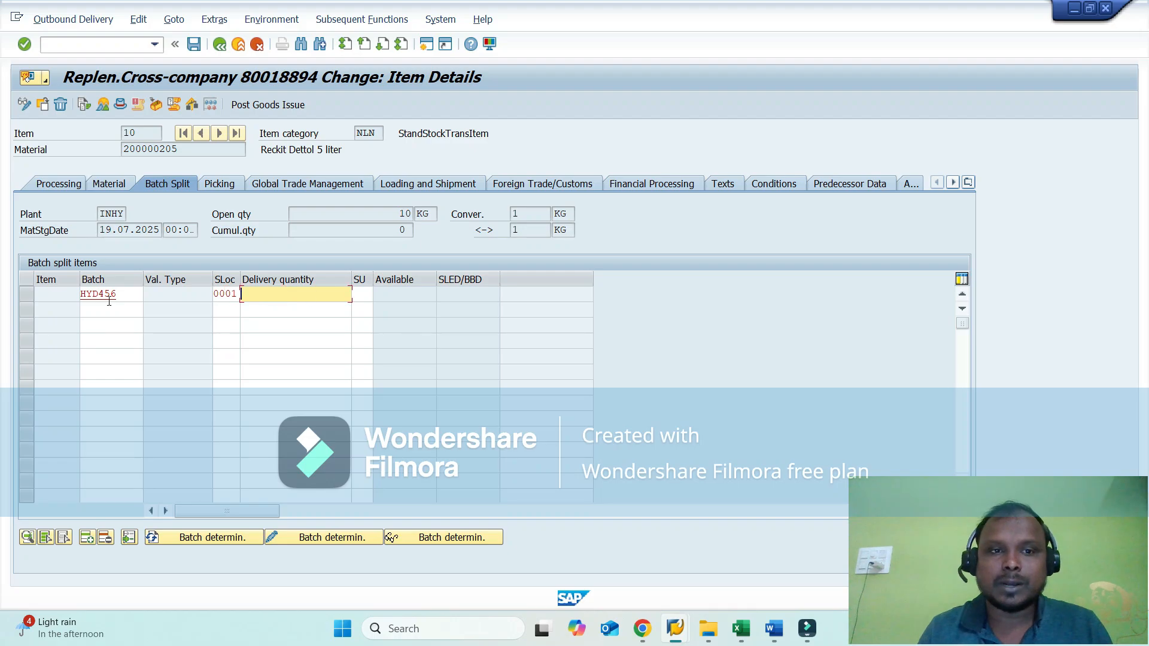
{"action": "type", "text": "10"}
{"action": "key", "text": "Return"}
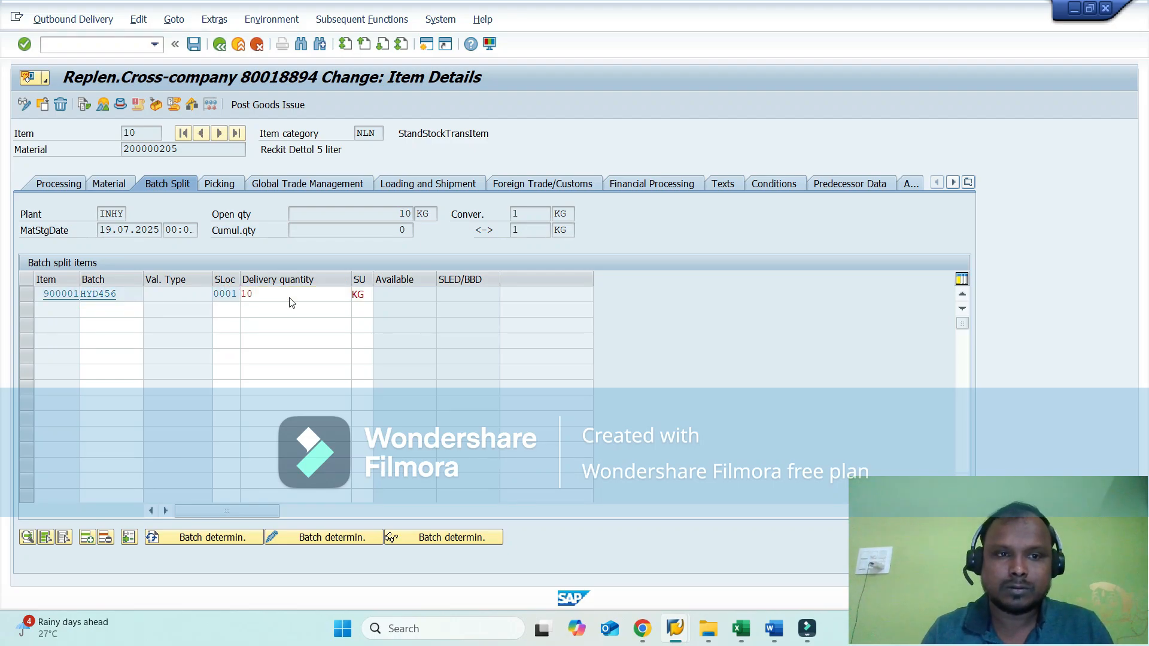
- Set the picked quantity of the HYD456 batch line to 10 in the delivery's picking overview and post the goods issue
{"action": "left_click", "coordinate": [219, 45]}
{"action": "left_click", "coordinate": [432, 312]}
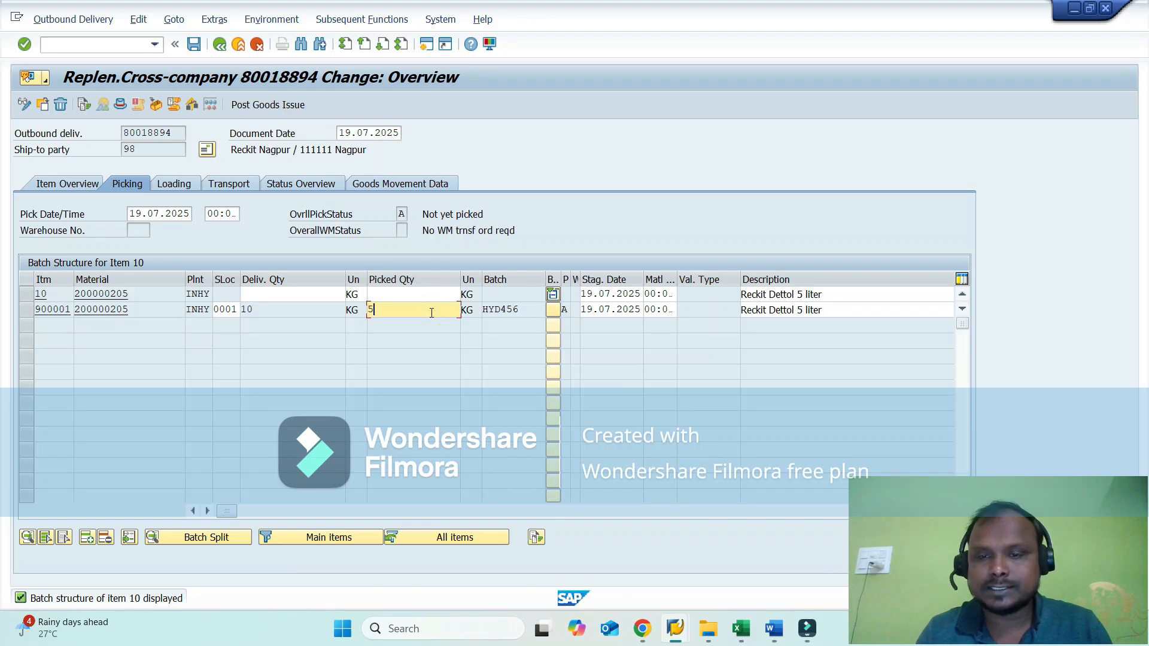
{"action": "key", "text": "Return"}
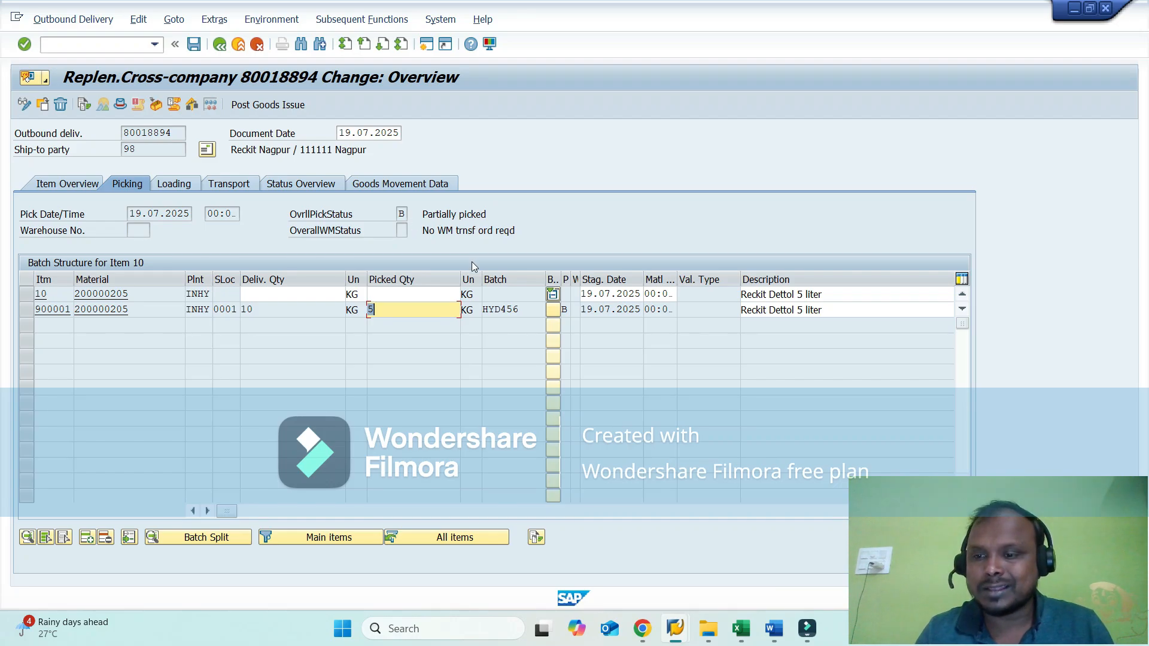
{"action": "key", "text": "BackSpace"}
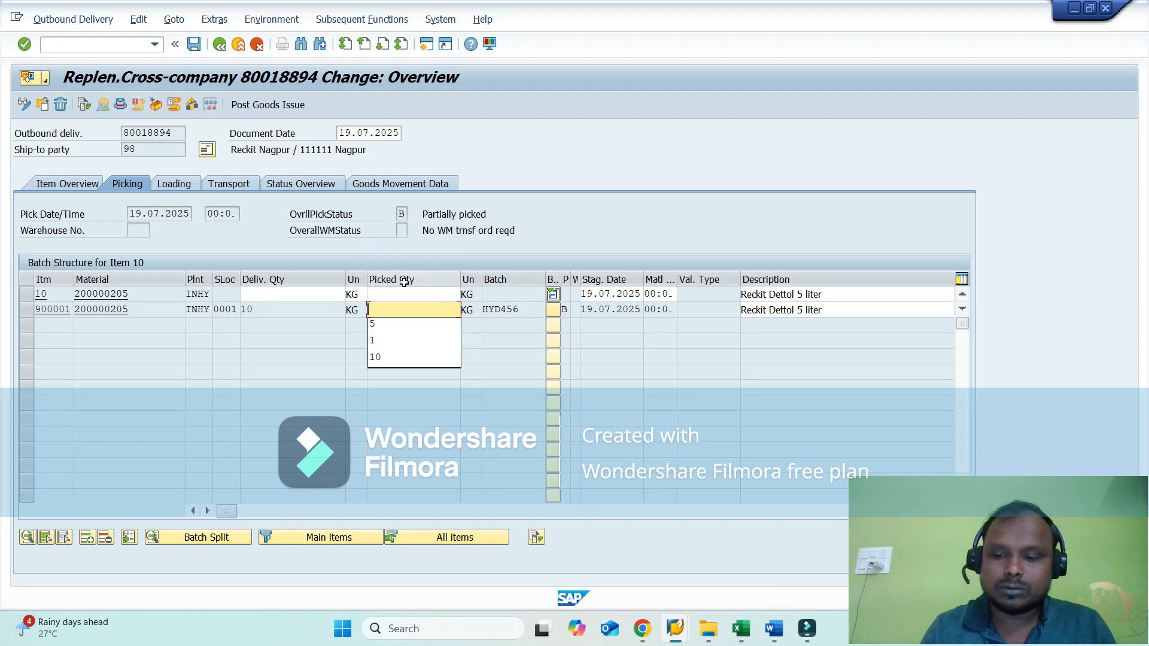
{"action": "type", "text": "10"}
{"action": "key", "text": "Return"}
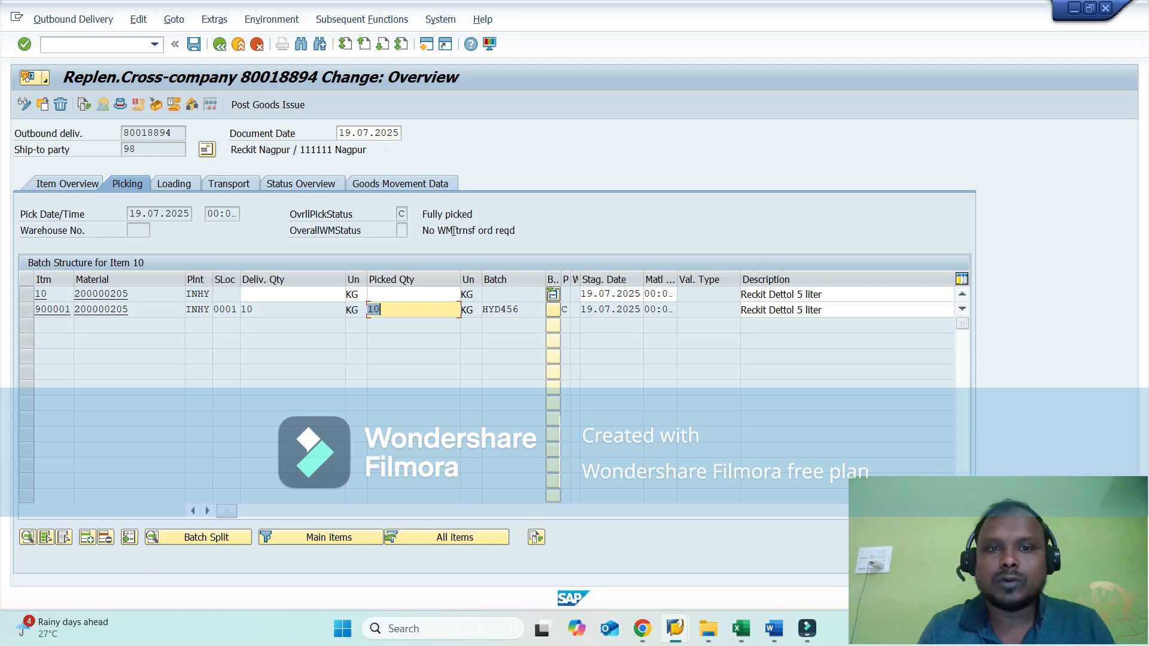
{"action": "left_click", "coordinate": [552, 295]}
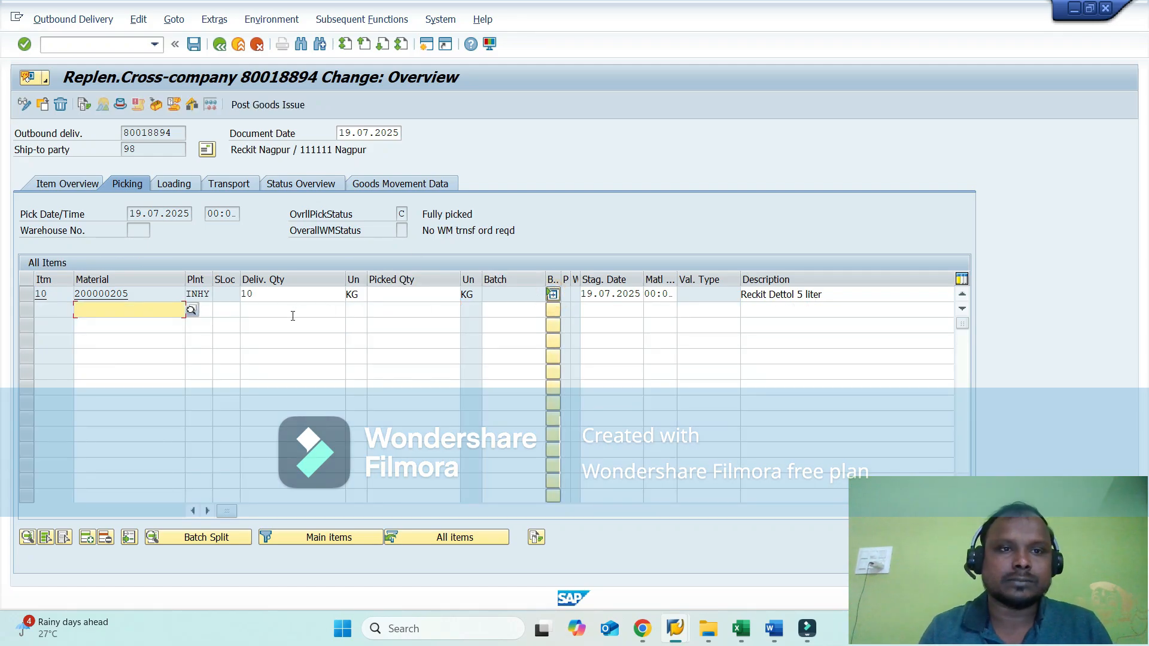
{"action": "left_click", "coordinate": [267, 106]}
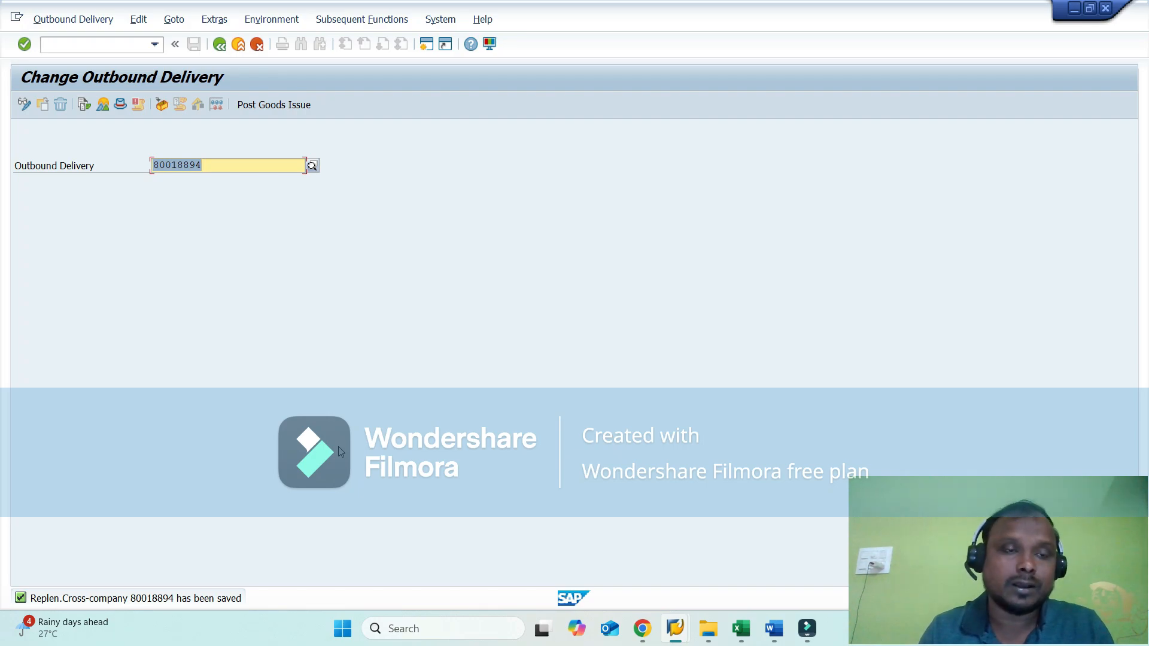
- Create and save a billing document of type ZSTO for outbound delivery 80018894 in transaction VF01
{"action": "left_click", "coordinate": [96, 45]}
{"action": "type", "text": "/nvf01"}
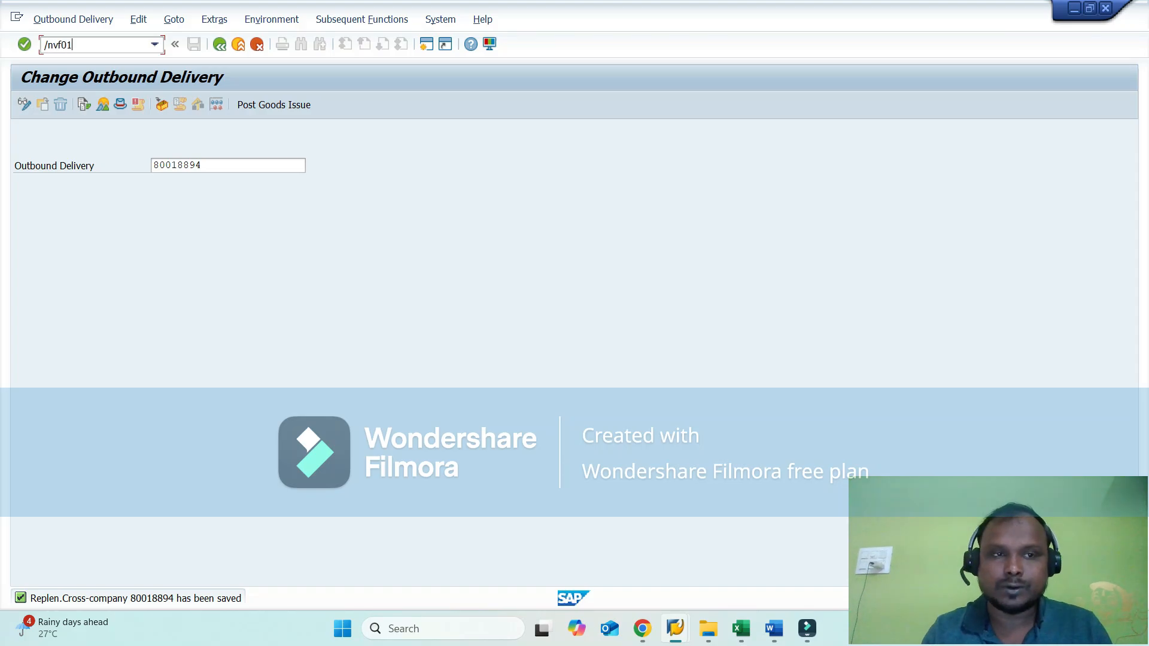
{"action": "key", "text": "Return"}
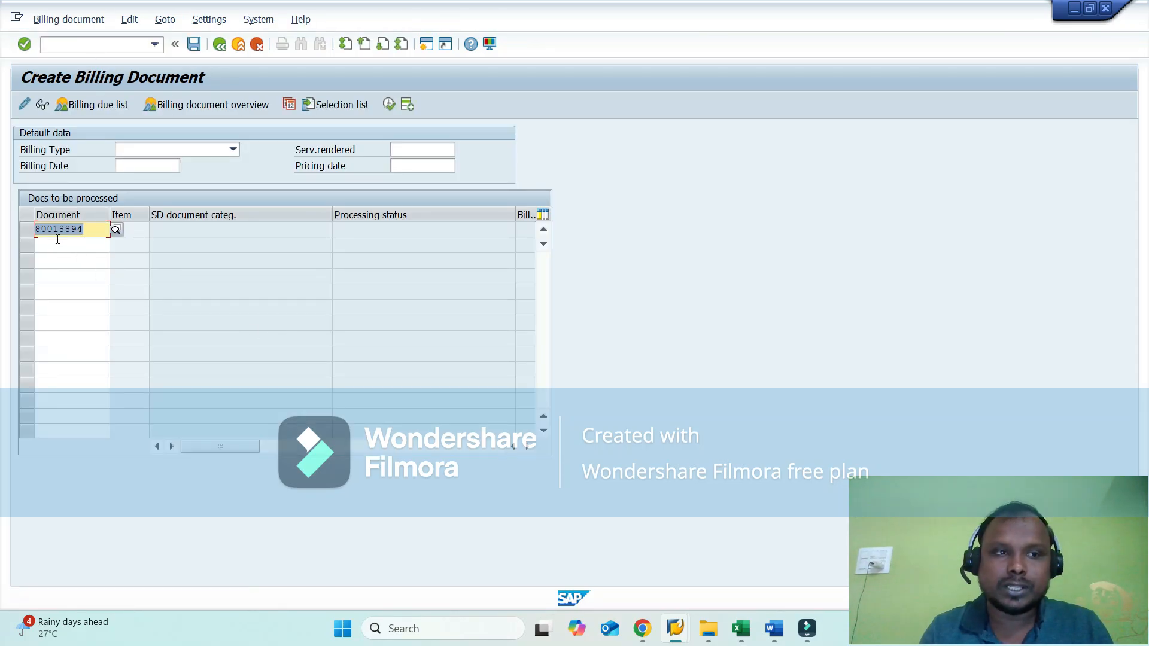
{"action": "left_click", "coordinate": [157, 149]}
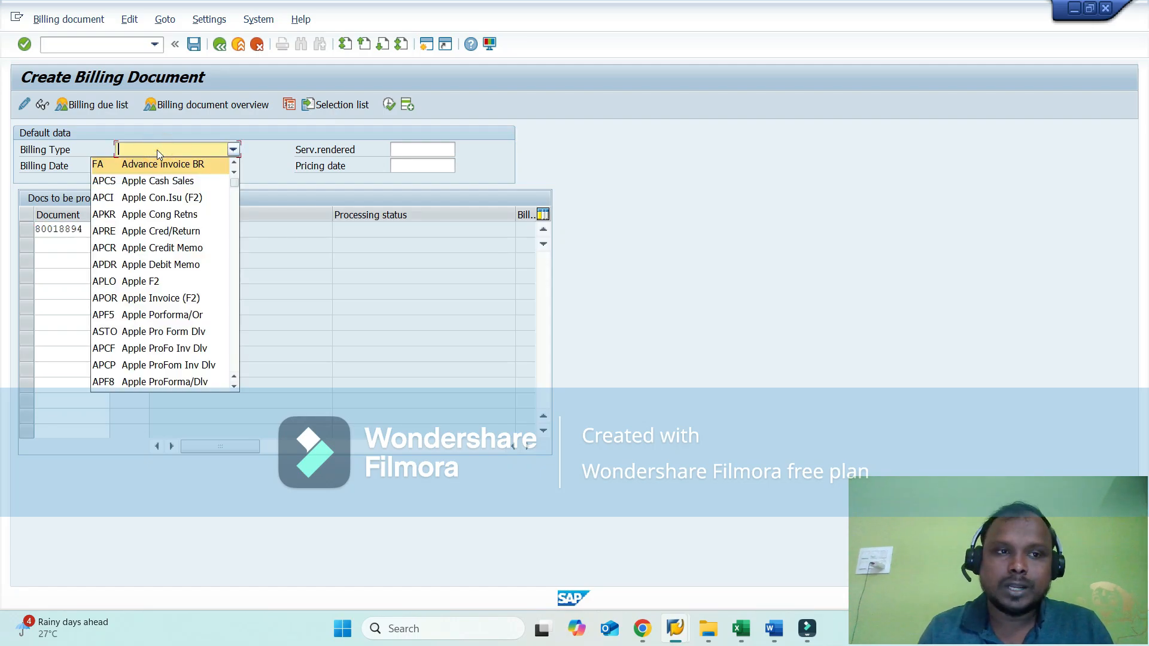
{"action": "left_click", "coordinate": [157, 150]}
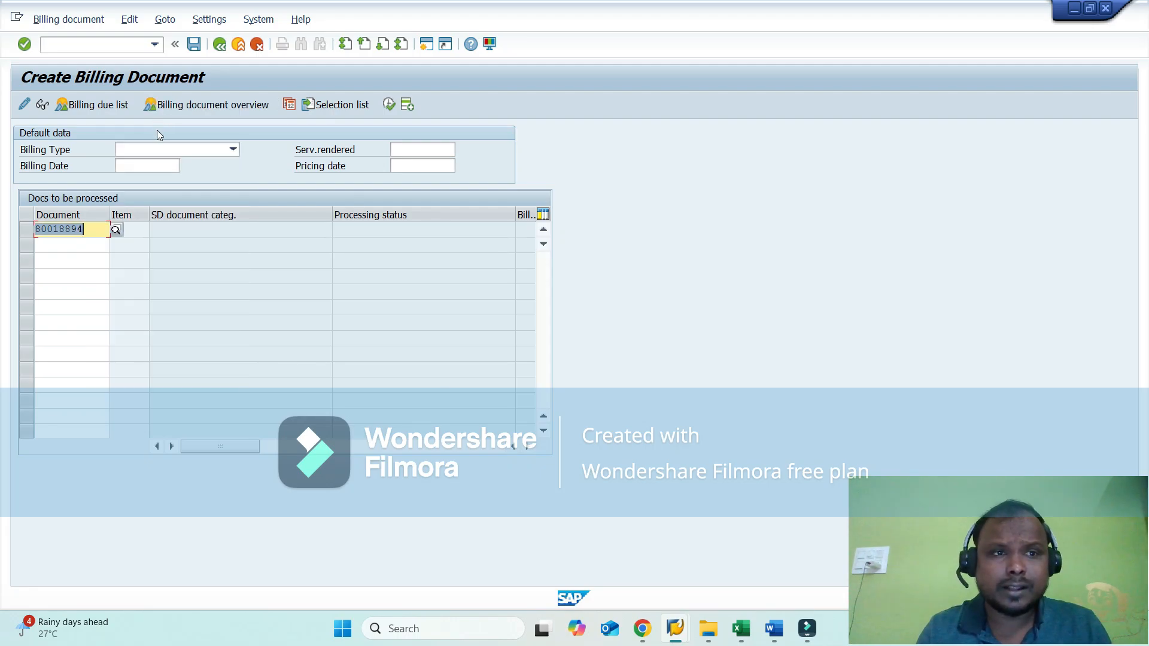
{"action": "left_click", "coordinate": [155, 147]}
{"action": "type", "text": "ztor"}
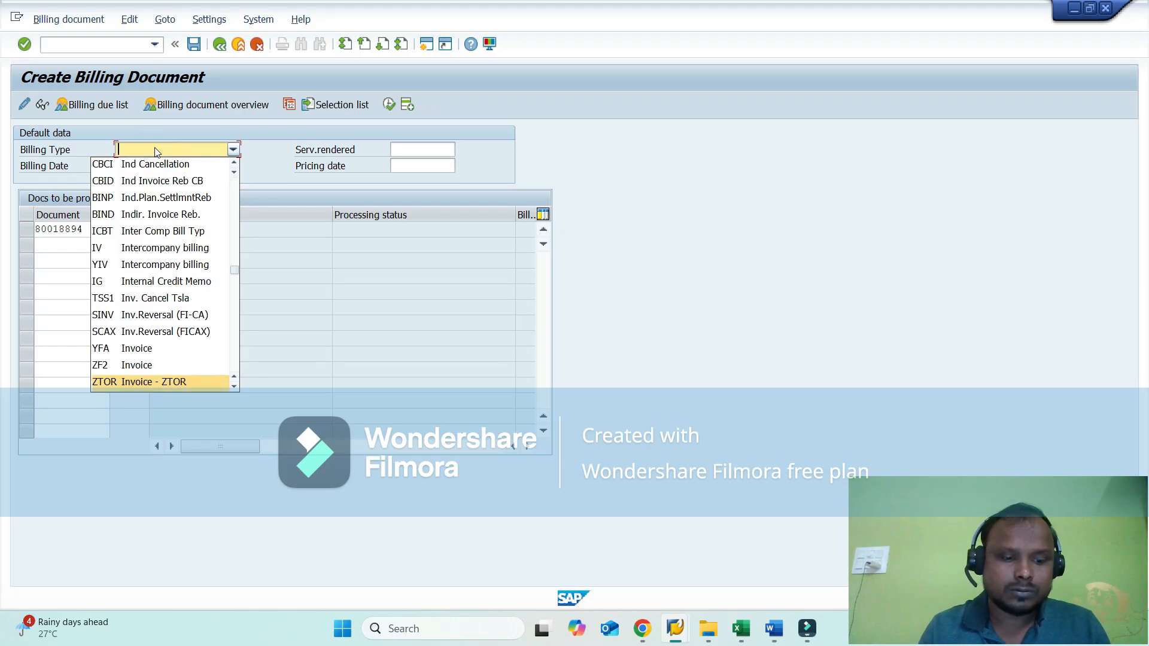
{"action": "type", "text": "zsto"}
{"action": "key", "text": "Return"}
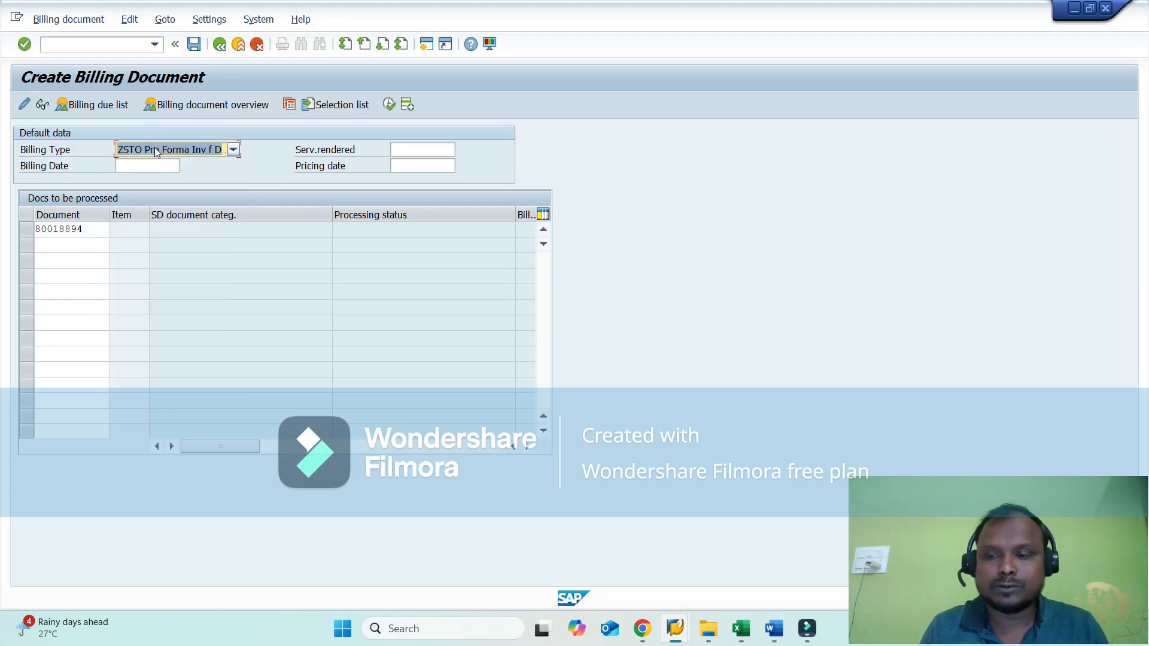
{"action": "key", "text": "Return"}
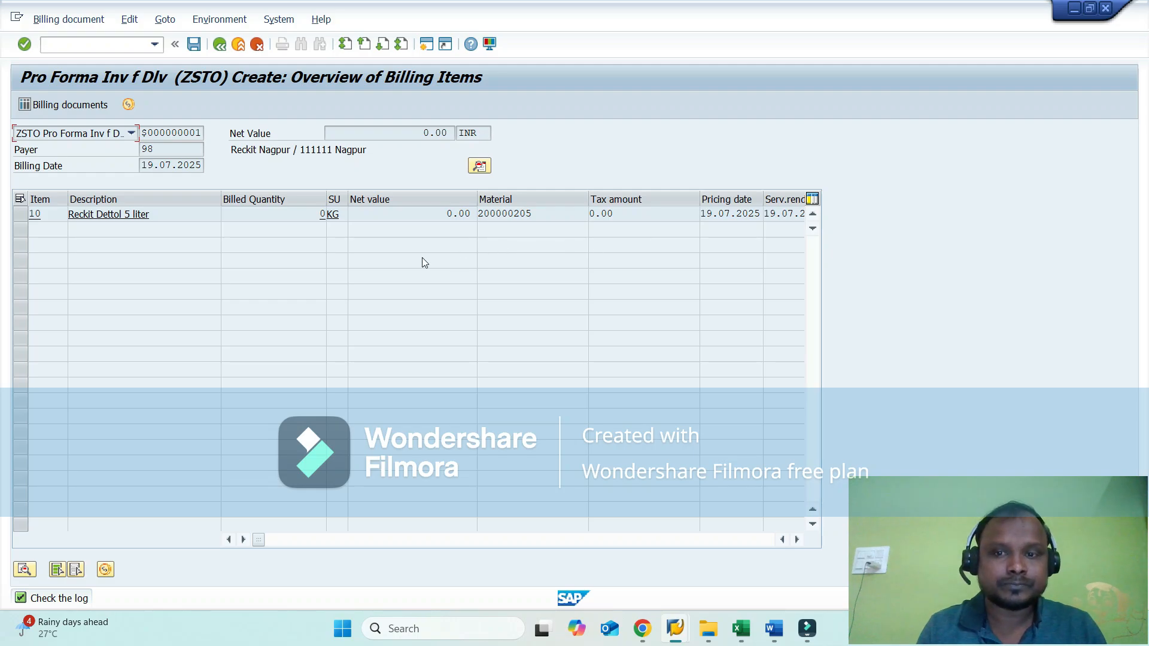
{"action": "key", "text": "ctrl+s"}
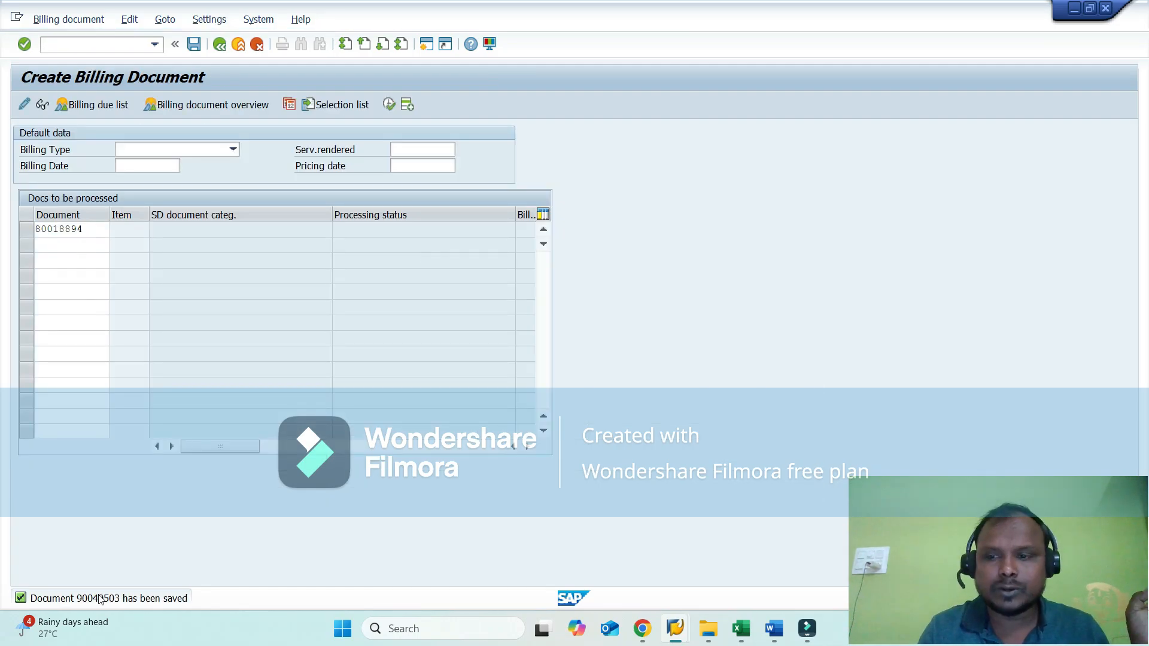
- Copy the saved billing document's number from its message details into Excel, in cell G6 below the delivery number
{"action": "double_click", "coordinate": [96, 598]}
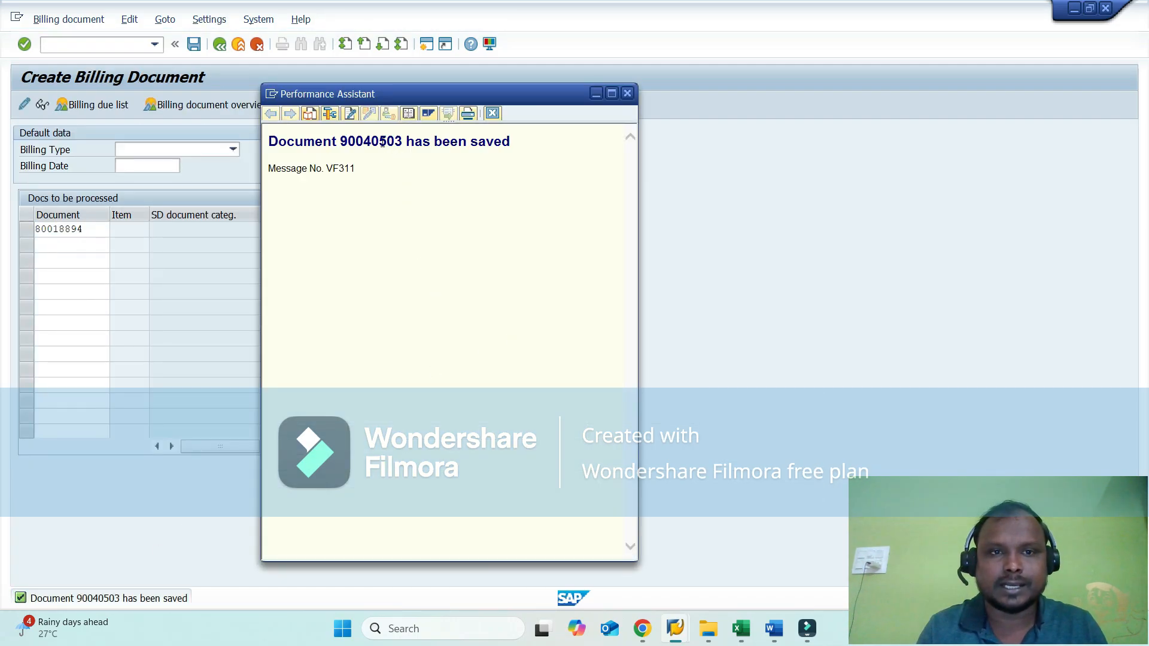
{"action": "double_click", "coordinate": [383, 143]}
{"action": "key", "text": "ctrl+c"}
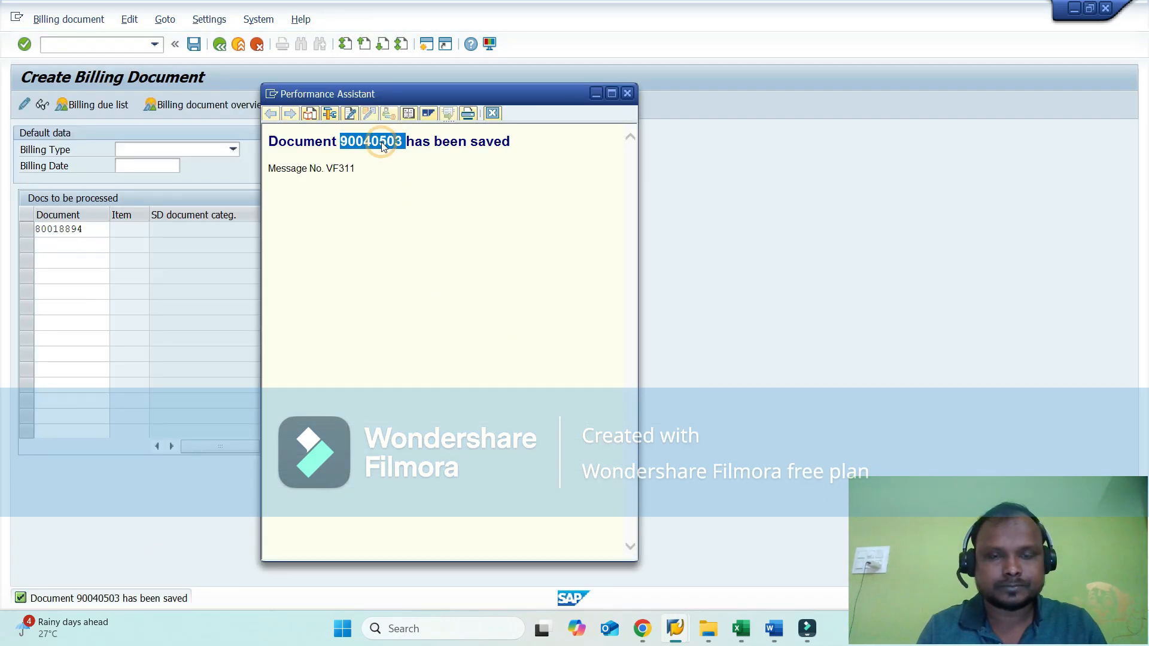
{"action": "left_click", "coordinate": [626, 94]}
{"action": "key", "text": "alt+Tab"}
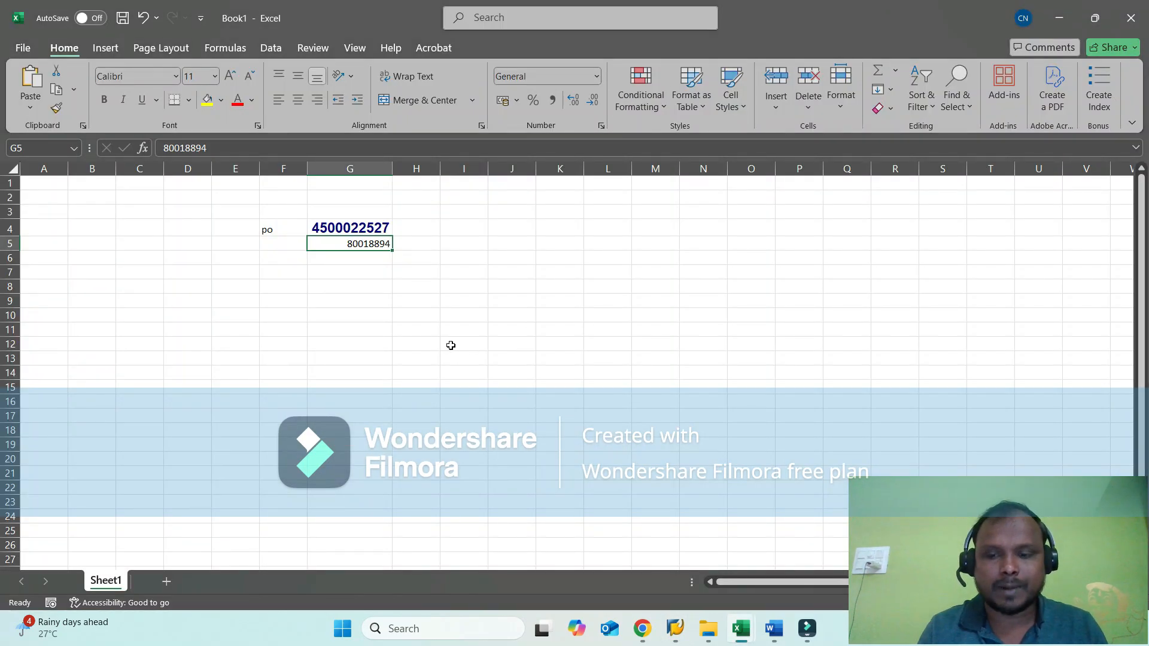
{"action": "key", "text": "Down"}
{"action": "key", "text": "ctrl+v"}
{"action": "key", "text": "Up"}
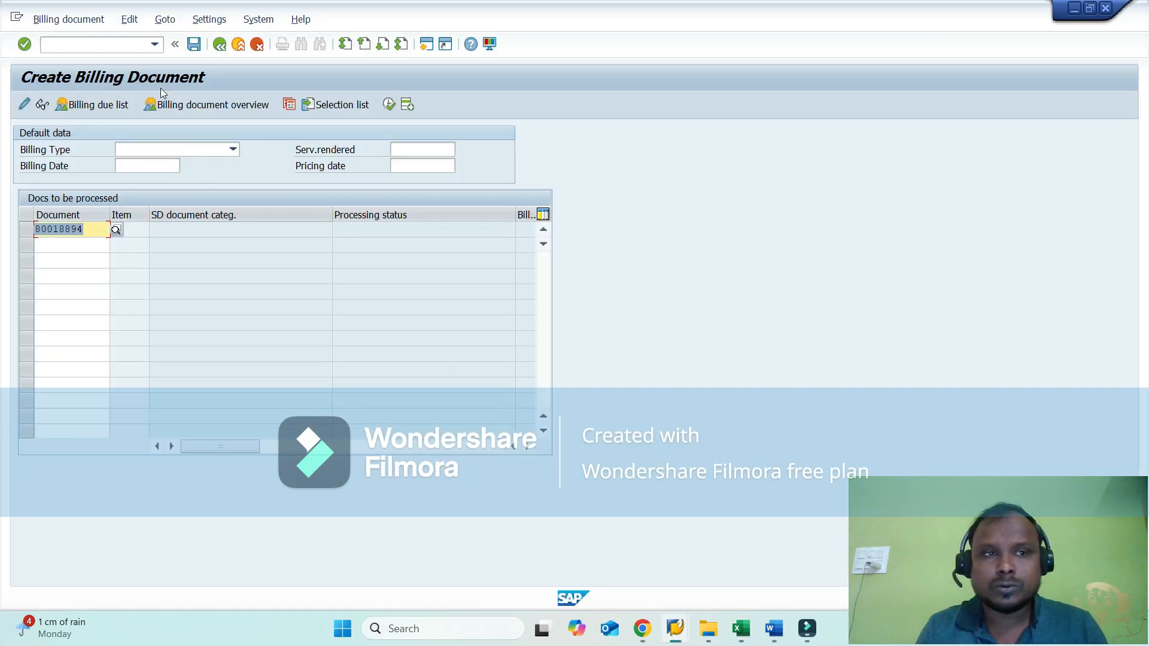
- Start transaction MIGO in SAP and load outbound delivery 80018894 for goods receipt with movement type 101
{"action": "left_click", "coordinate": [94, 48]}
{"action": "type", "text": "/nmigo"}
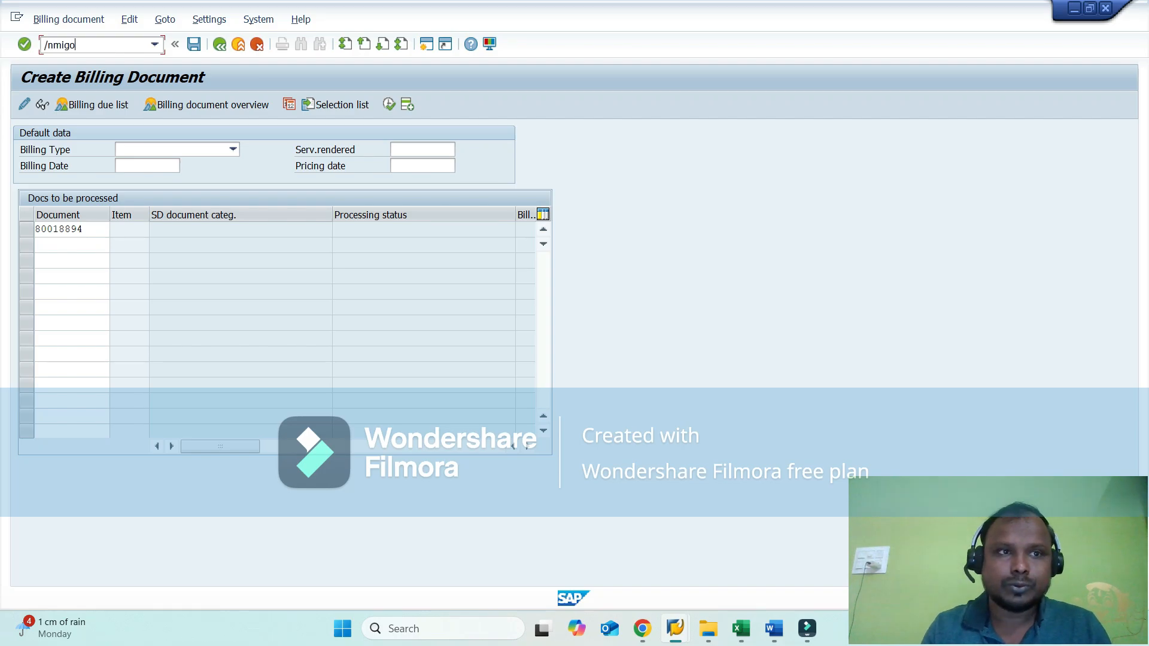
{"action": "key", "text": "Return"}
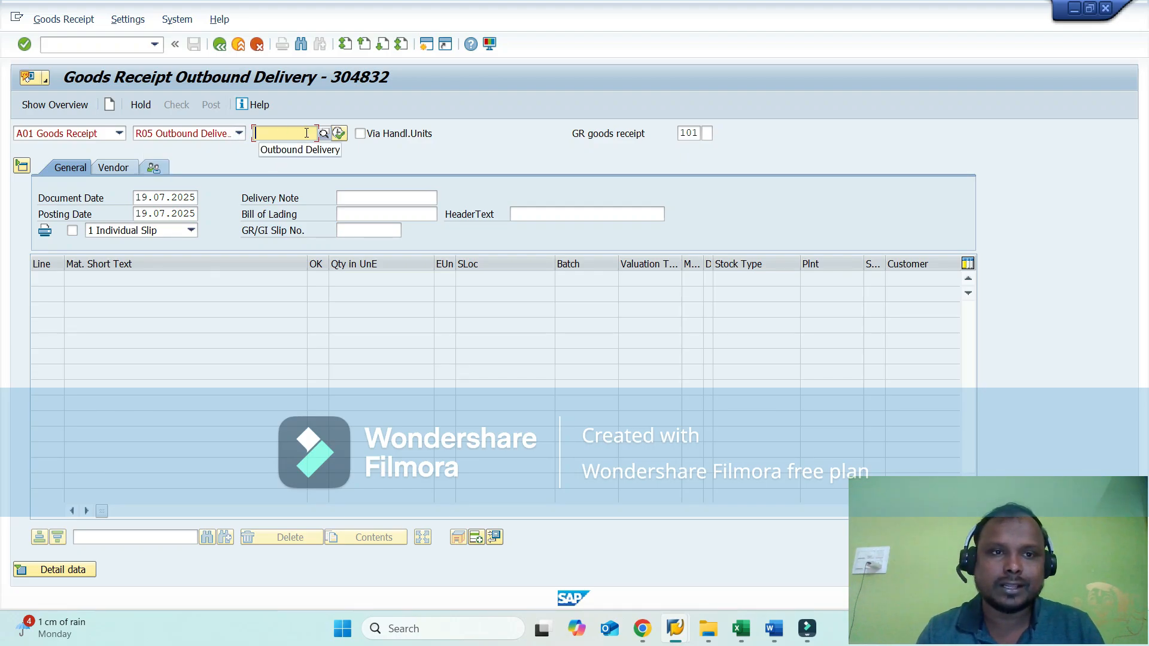
{"action": "type", "text": "80018894"}
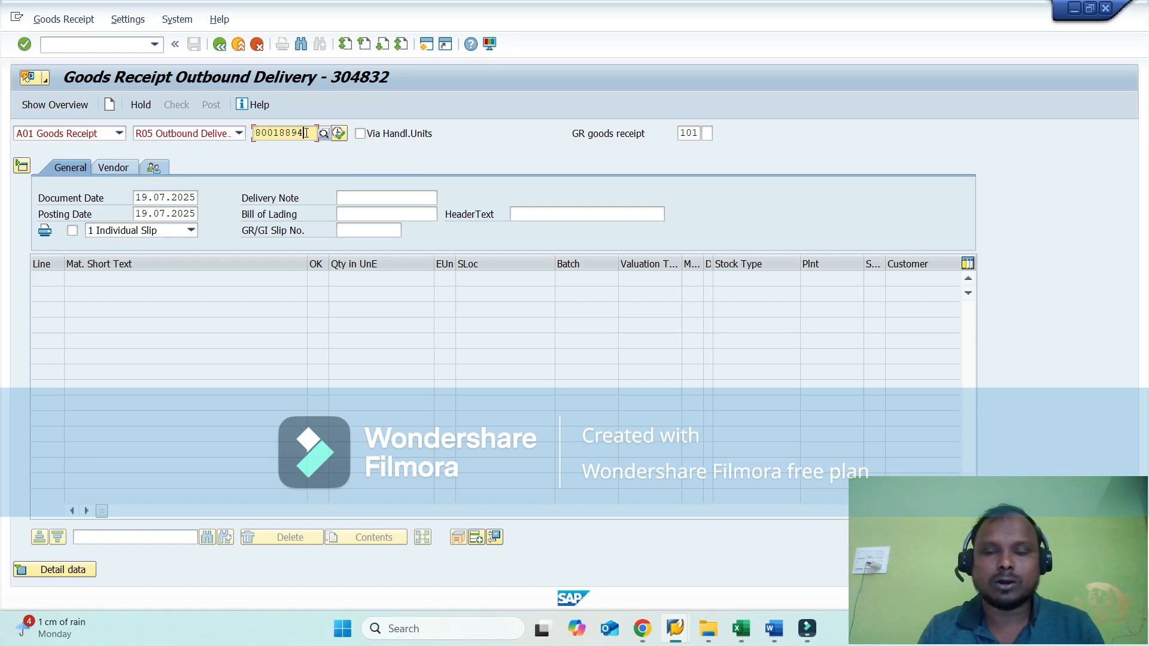
{"action": "key", "text": "Return"}
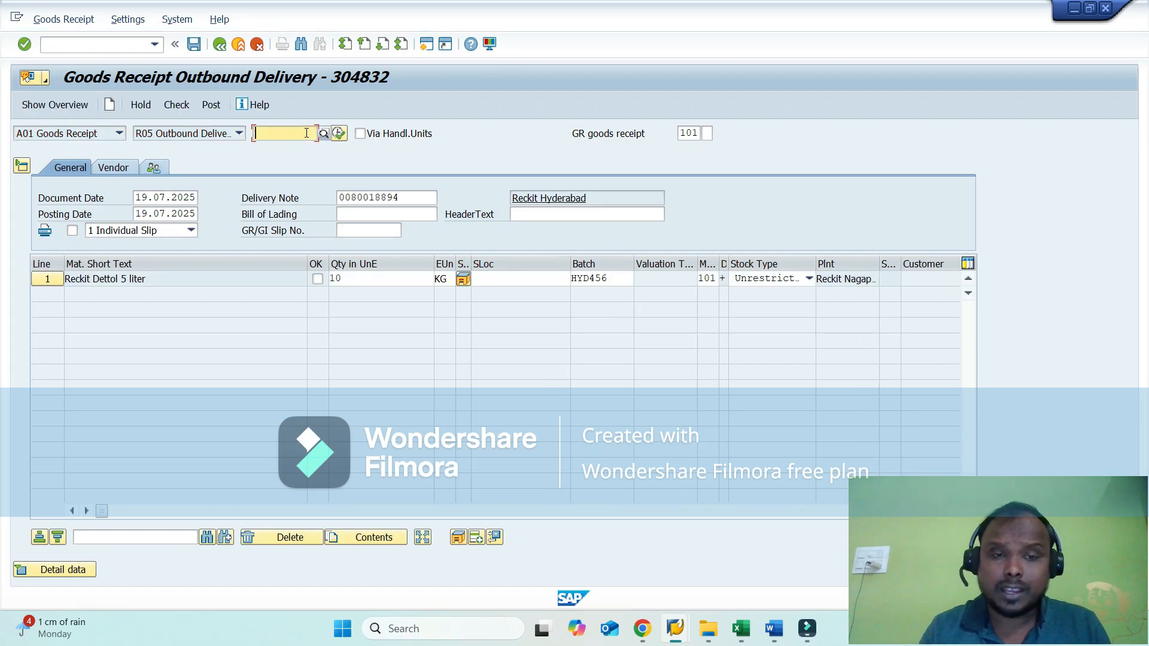
- Mark the Reckit Dettol 5 liter line as OK and review its material and quantity details
{"action": "left_click", "coordinate": [395, 217]}
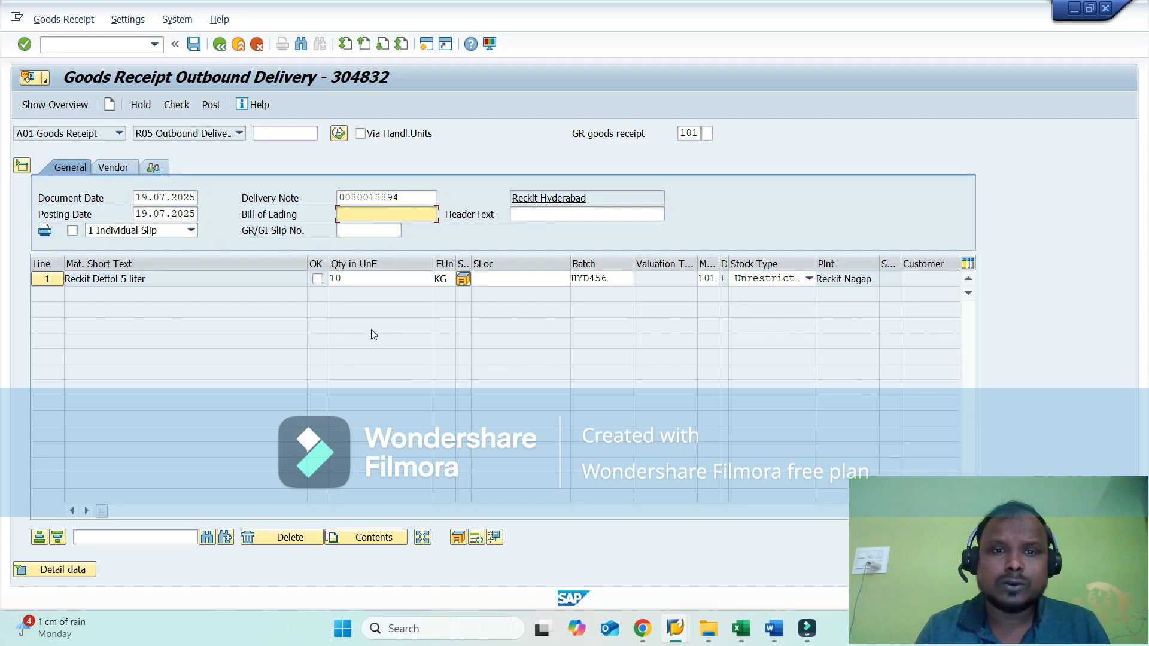
{"action": "left_click", "coordinate": [317, 281]}
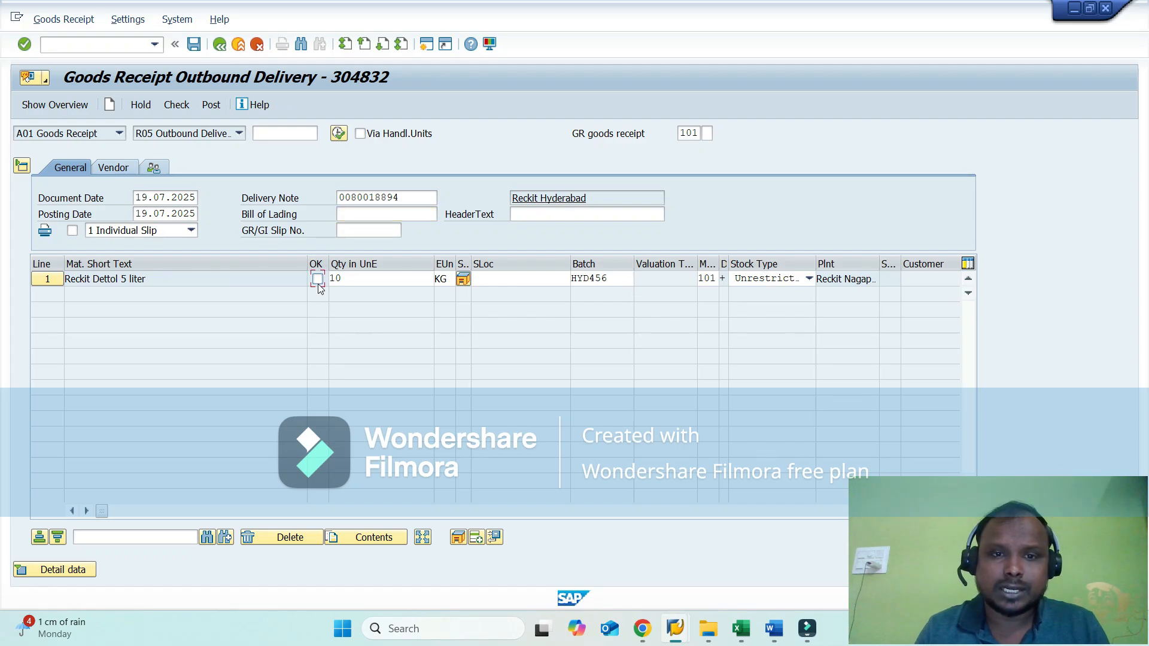
{"action": "left_click", "coordinate": [70, 568]}
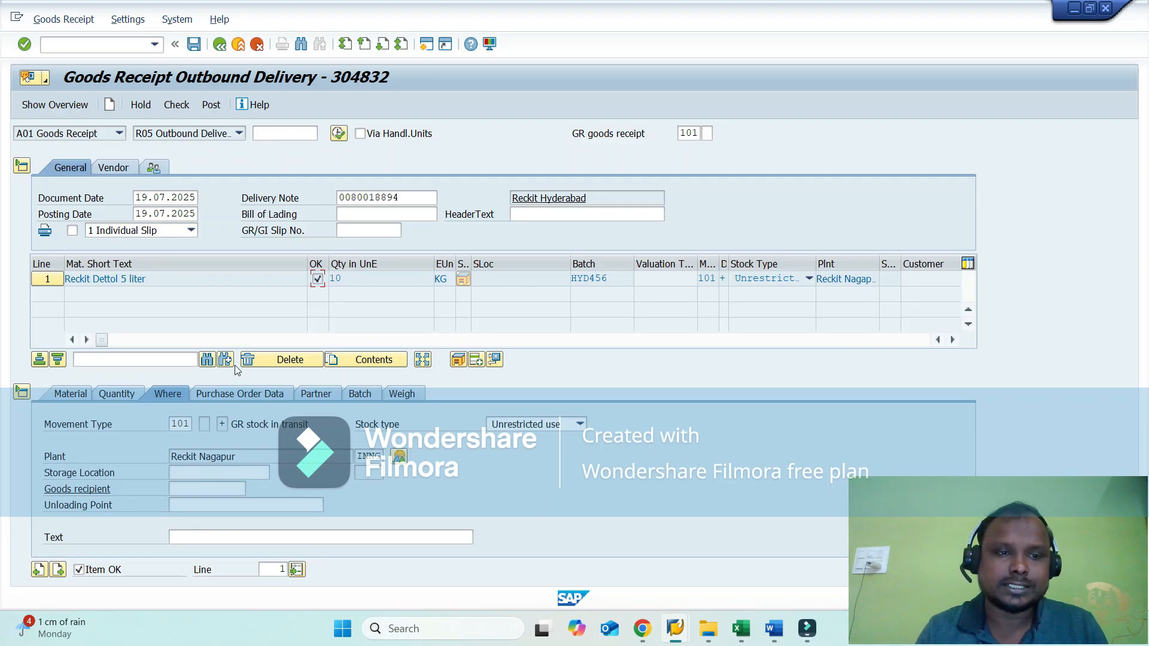
{"action": "left_click", "coordinate": [64, 396]}
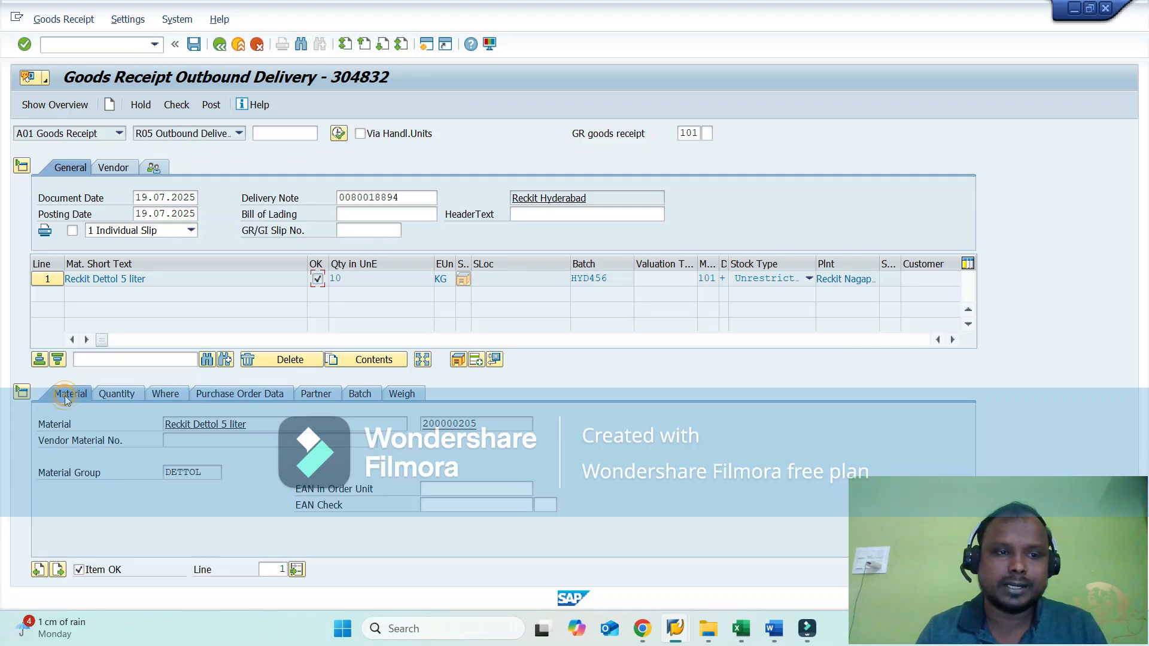
{"action": "left_click", "coordinate": [118, 397]}
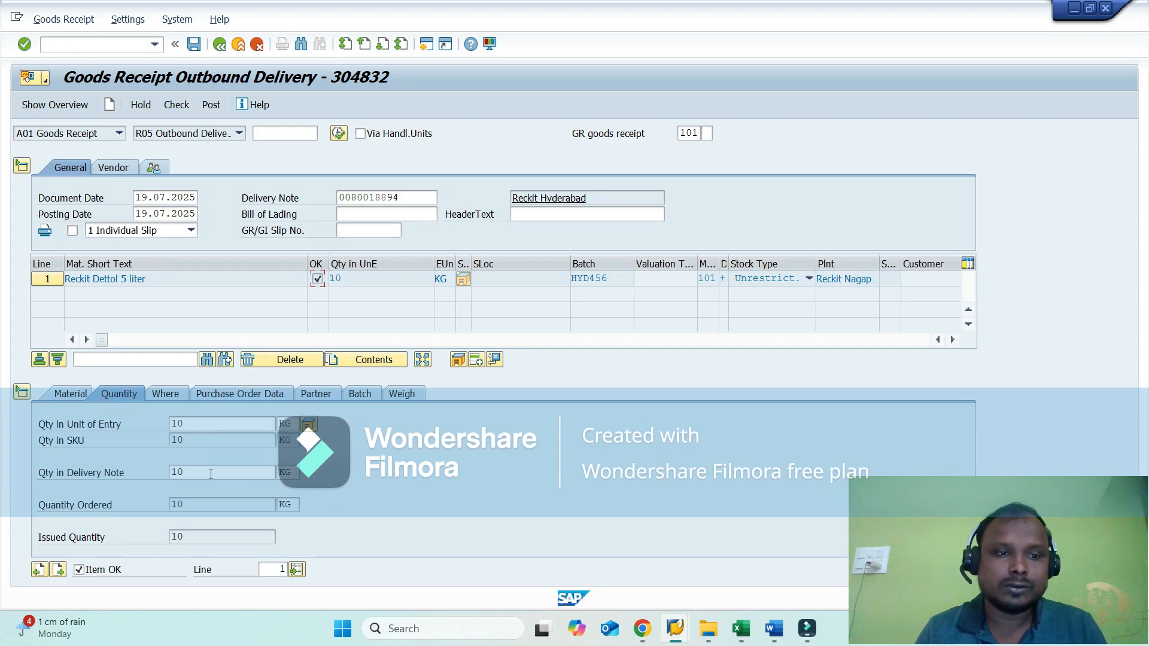
- Set the item's storage location to rbfg and review its purchase order, partner and batch data
{"action": "left_click", "coordinate": [171, 394]}
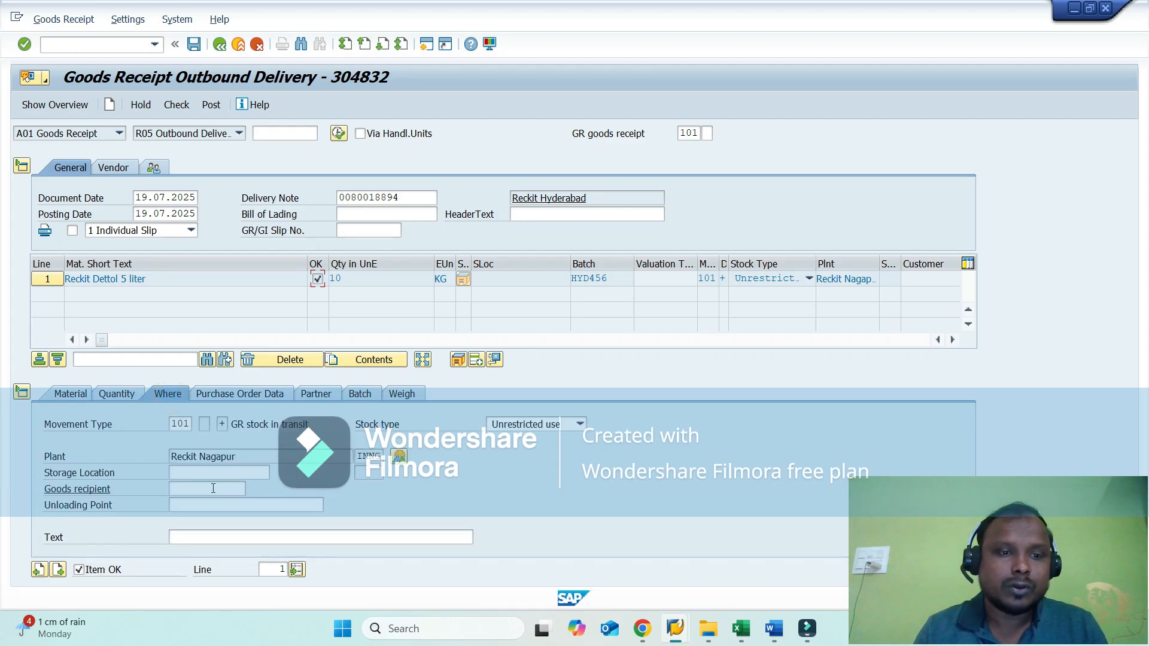
{"action": "left_click", "coordinate": [199, 474]}
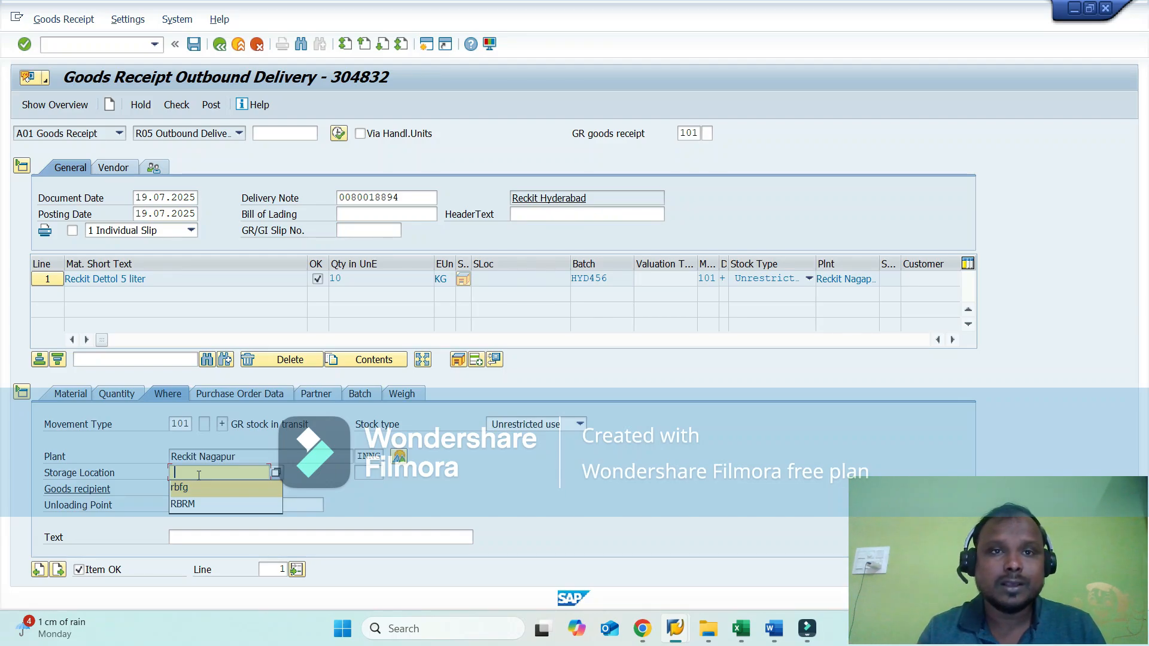
{"action": "key", "text": "Down"}
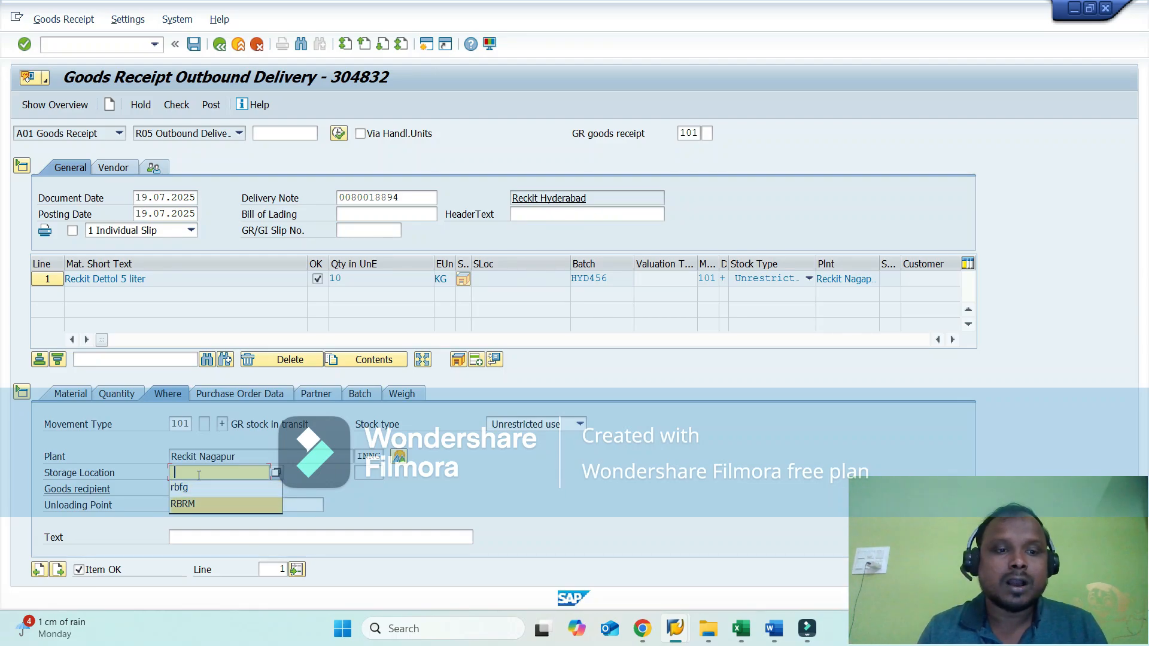
{"action": "key", "text": "Up"}
{"action": "key", "text": "Return"}
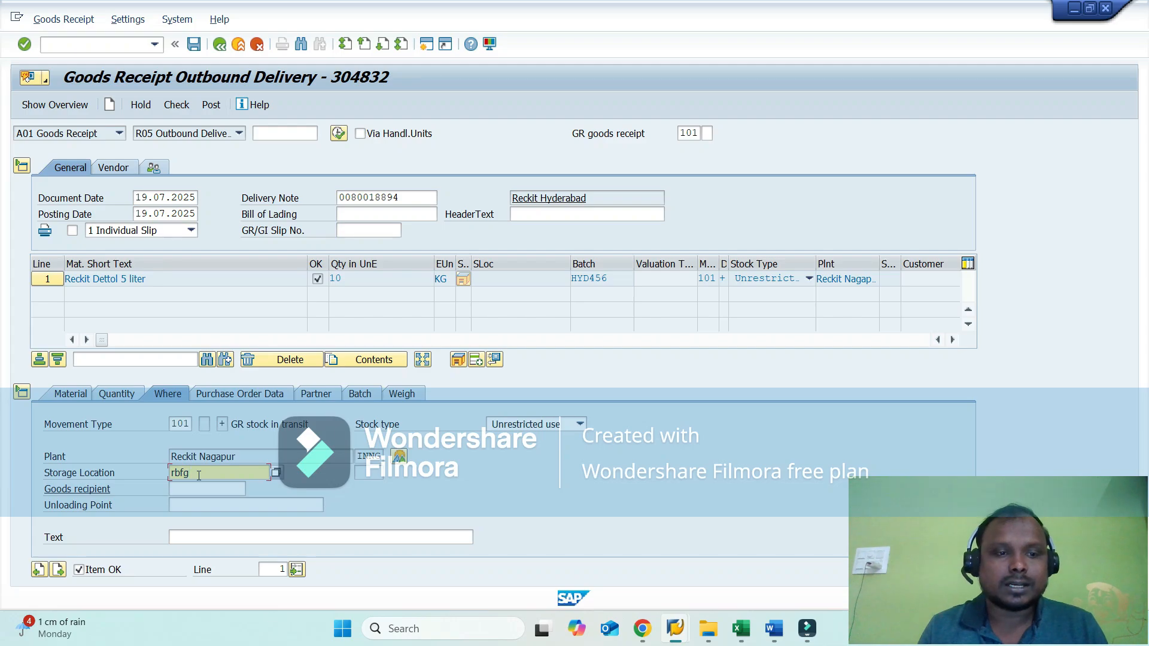
{"action": "key", "text": "Return"}
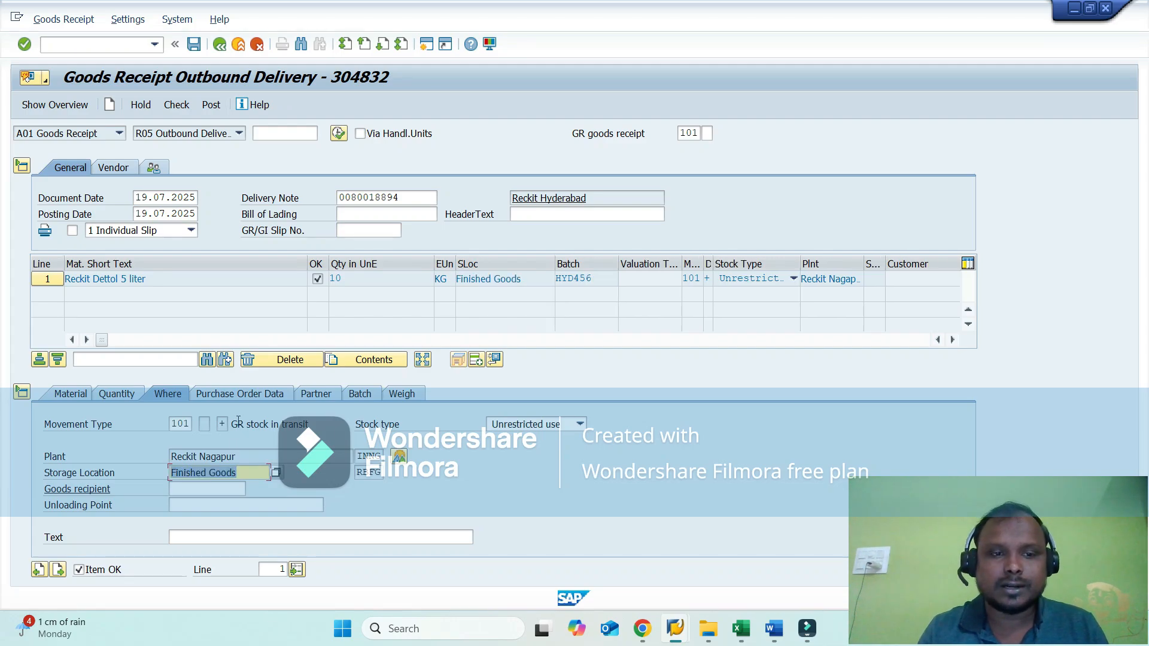
{"action": "left_click", "coordinate": [234, 396]}
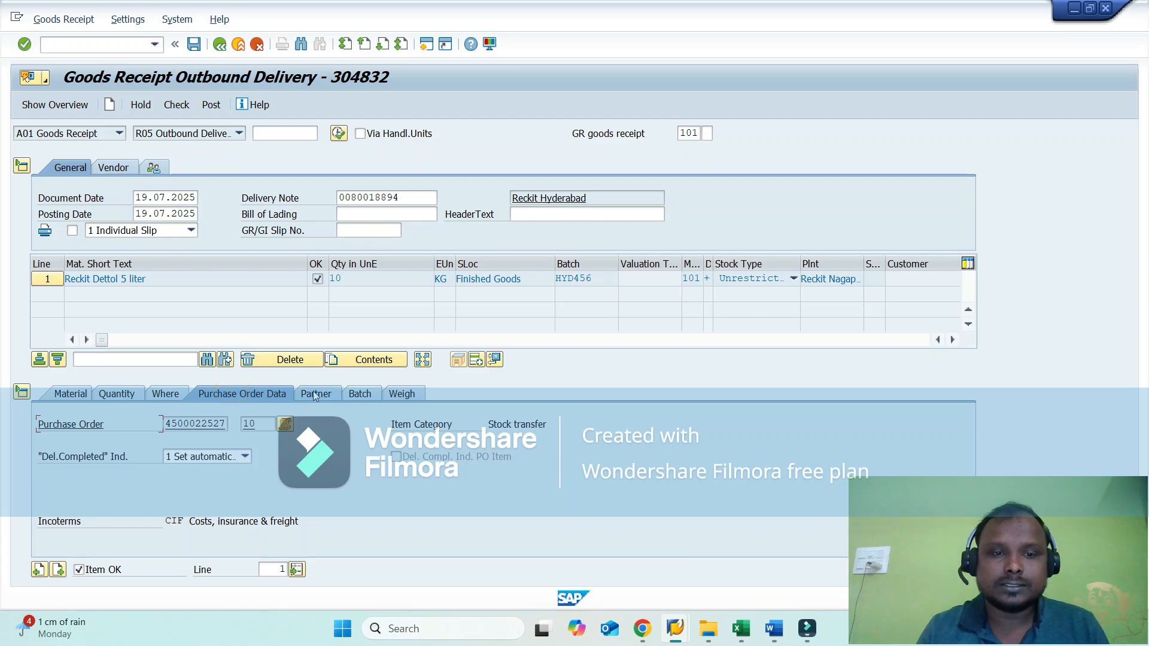
{"action": "left_click", "coordinate": [315, 395]}
{"action": "left_click", "coordinate": [357, 395]}
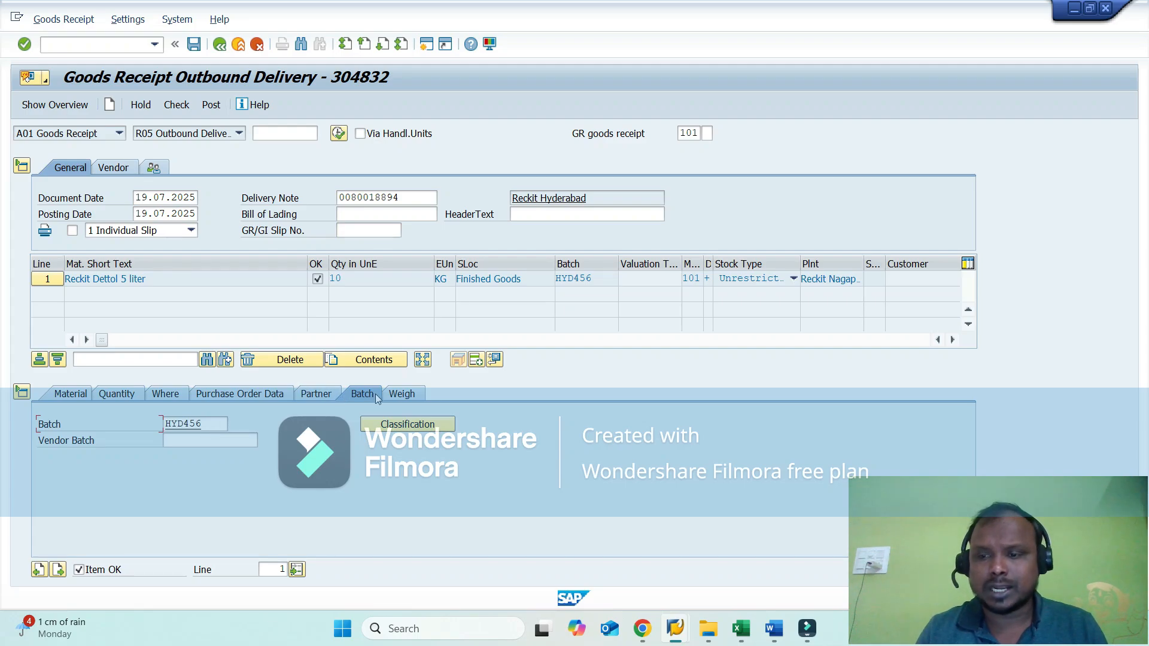
- Check the goods receipt and post it, including opening the details of the posting message
{"action": "left_click", "coordinate": [22, 393]}
{"action": "left_click", "coordinate": [175, 109]}
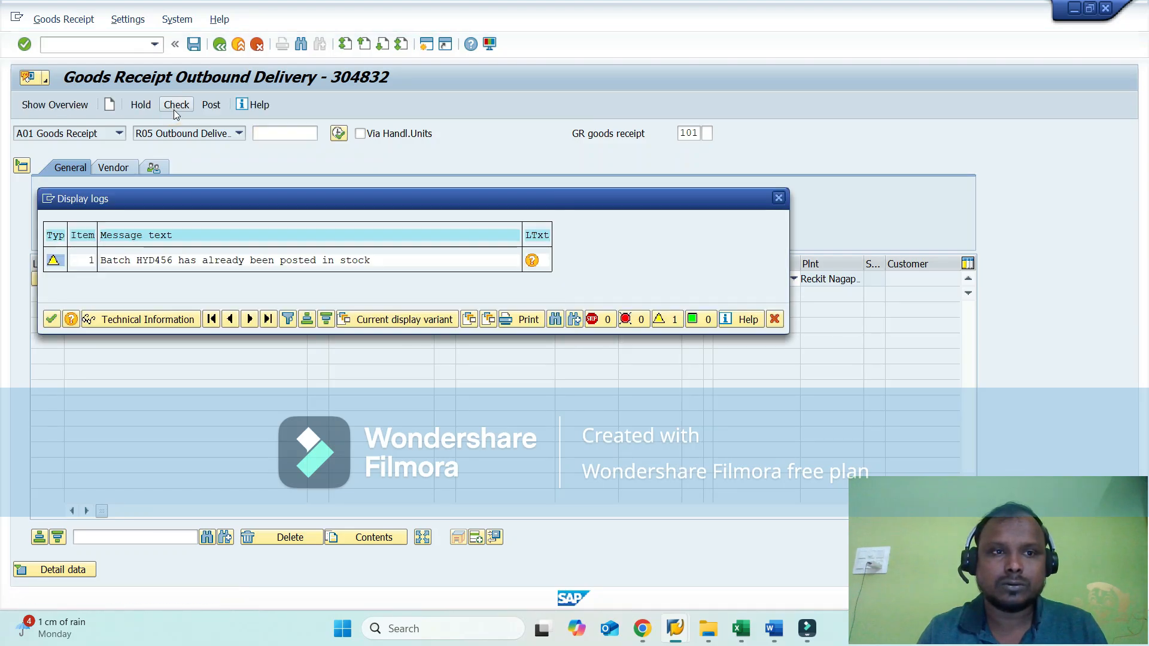
{"action": "left_click", "coordinate": [50, 321]}
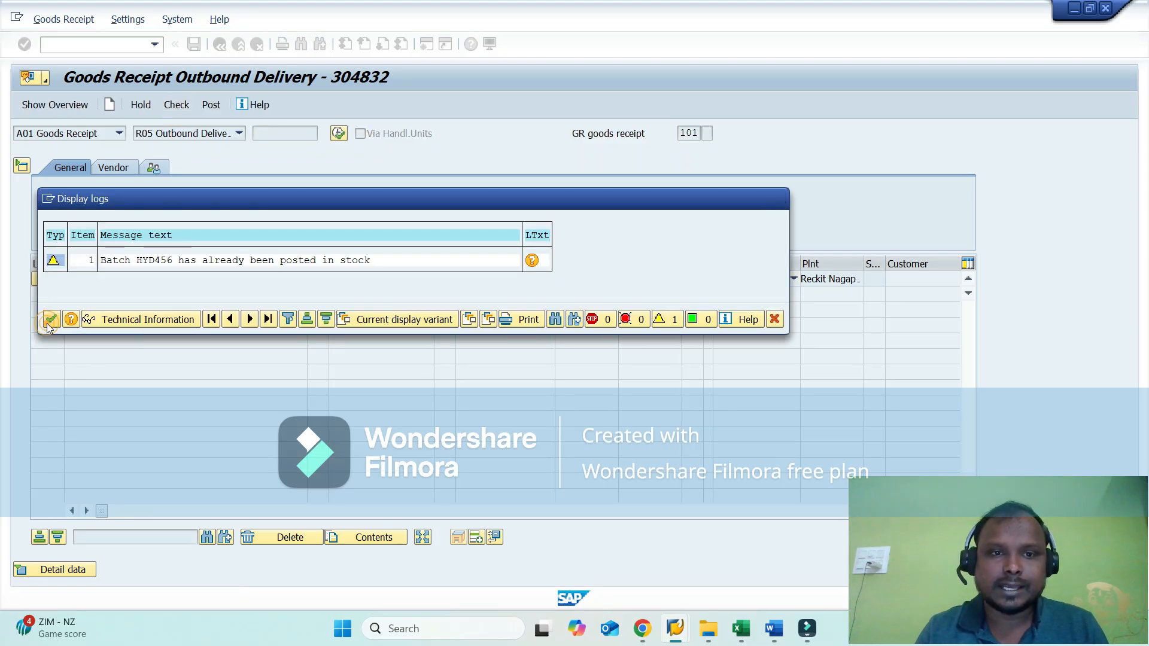
{"action": "left_click", "coordinate": [210, 105]}
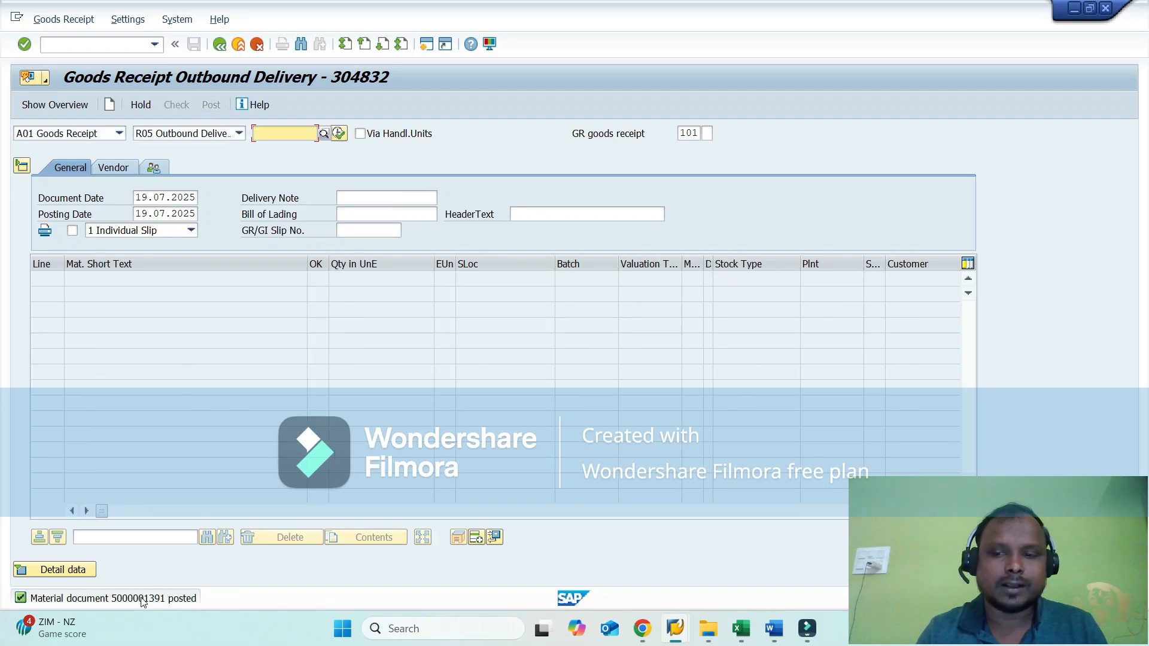
{"action": "double_click", "coordinate": [142, 599]}
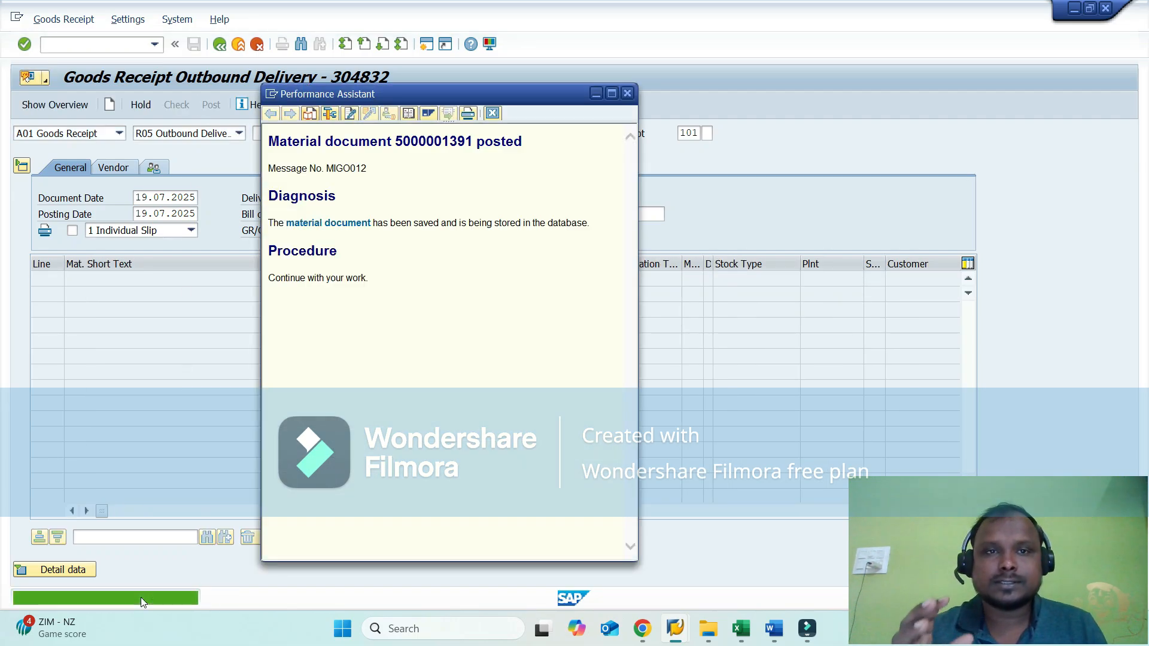